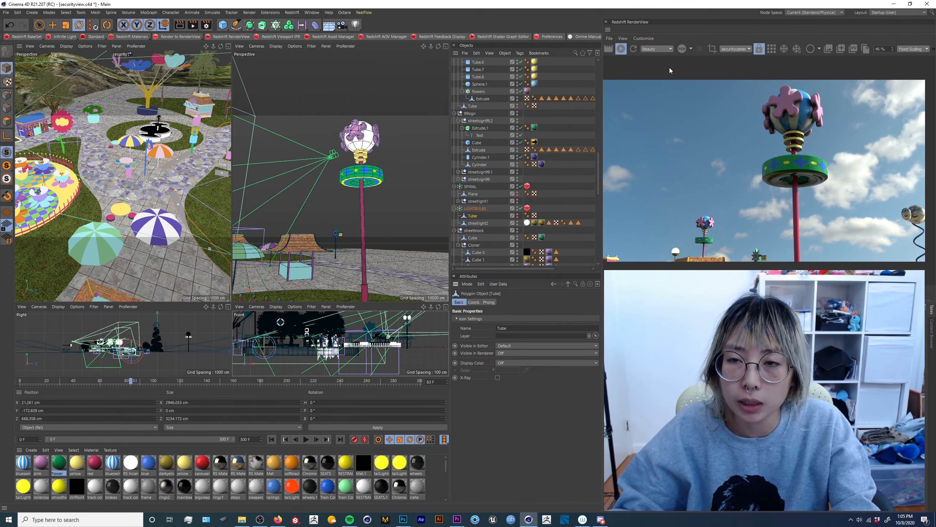
Switch the render preview's camera to the security camera
left_click(744, 50)
left_click(736, 91)
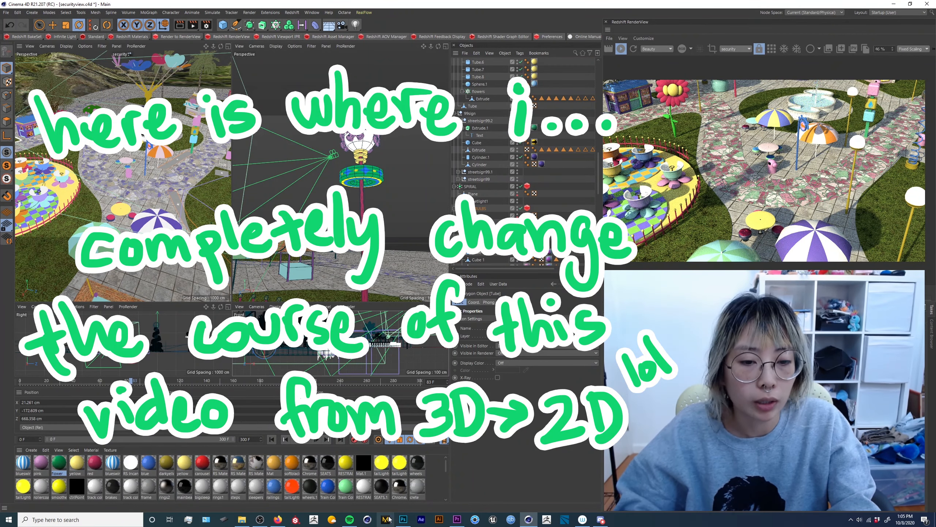
Switch to Photoshop, scrub the first frames of clip27_animation.psd and collapse its Video Group 1 copy and copy 3 layer groups
left_click(402, 519)
mouse_move(141, 410)
left_mouse_down()
mouse_move(276, 410)
mouse_move(150, 411)
left_mouse_up()
left_click(489, 317)
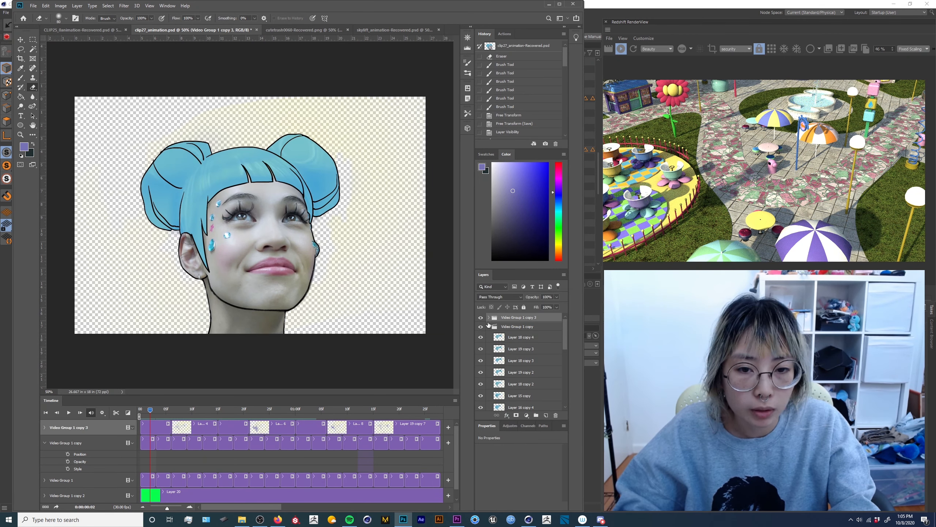
left_click(488, 327)
Toggle the video groups' visibility off and on again to inspect what the hair drawing and the face footage each contain
left_click(481, 319)
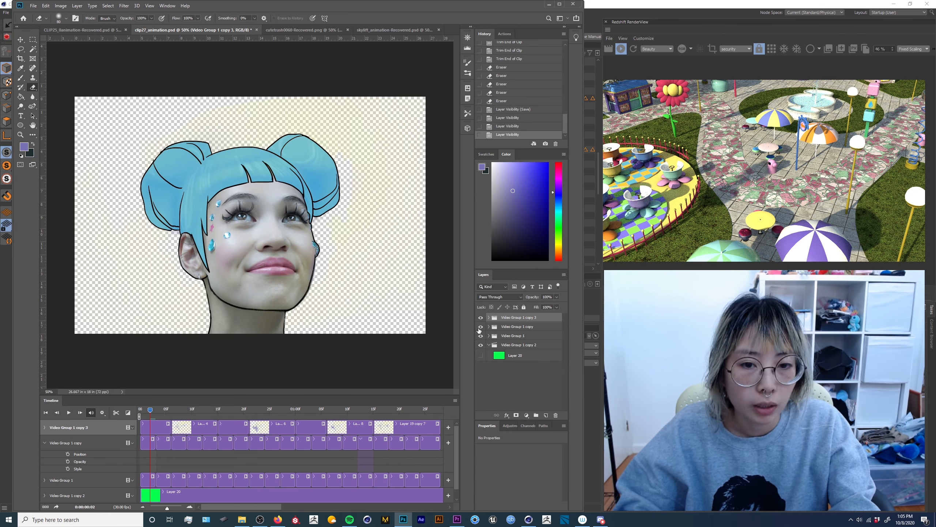
left_click(480, 327)
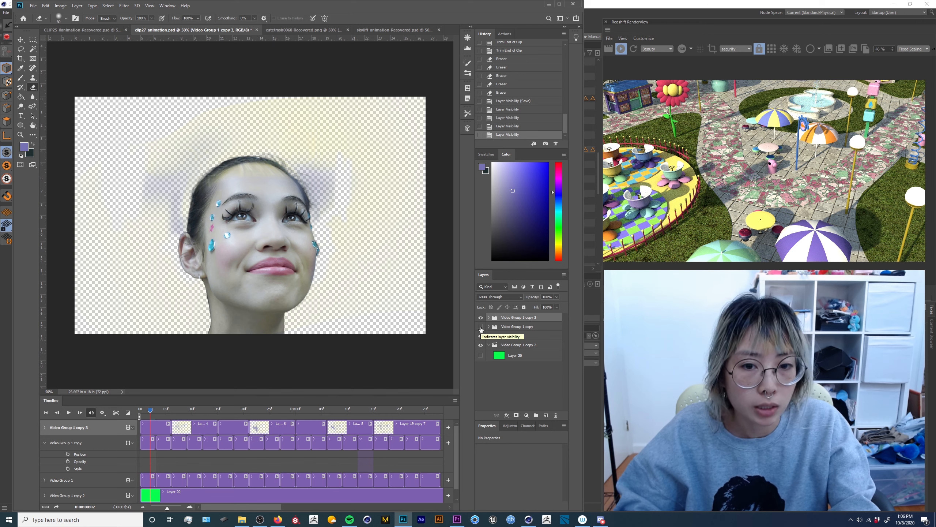
left_click(480, 327)
left_click(480, 336)
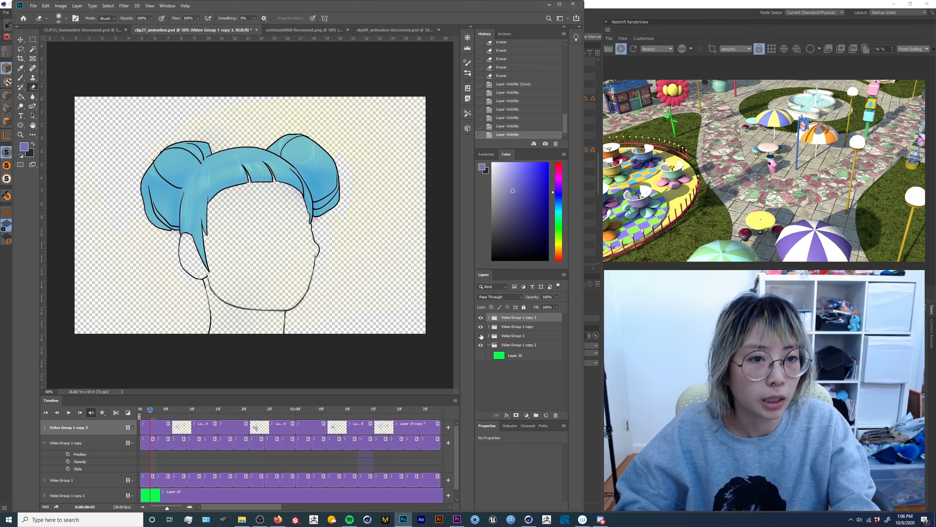
left_click(480, 336)
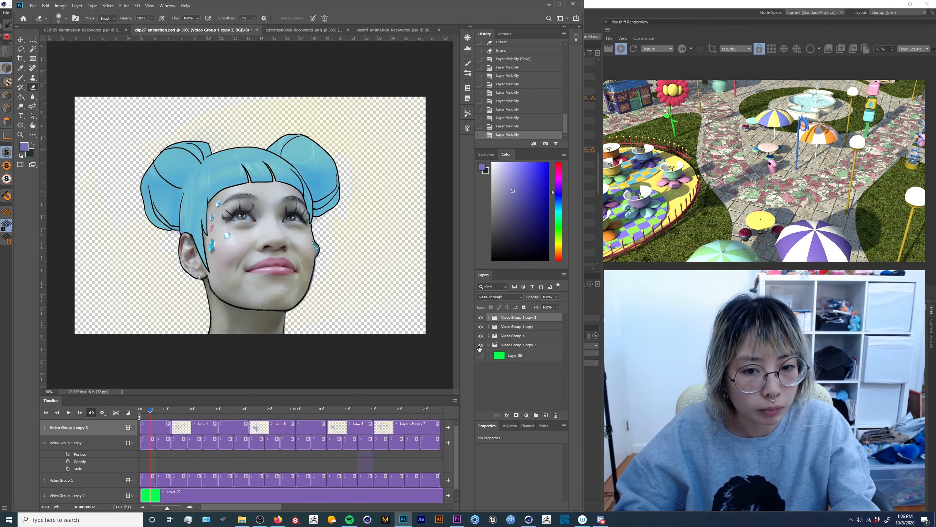
Select Video Group 1 in the timeline and scrub through the first few frames of the animation
scroll(243, 479, "down", 1)
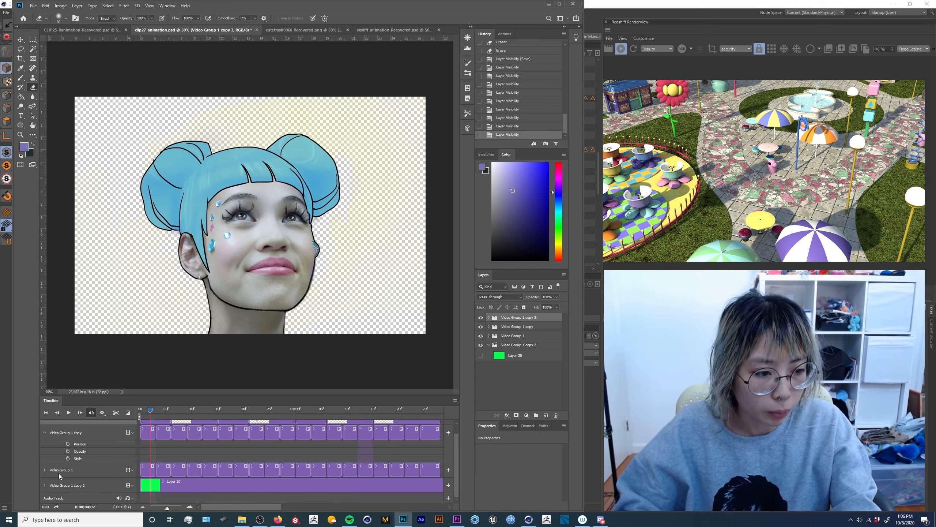
left_click(69, 473)
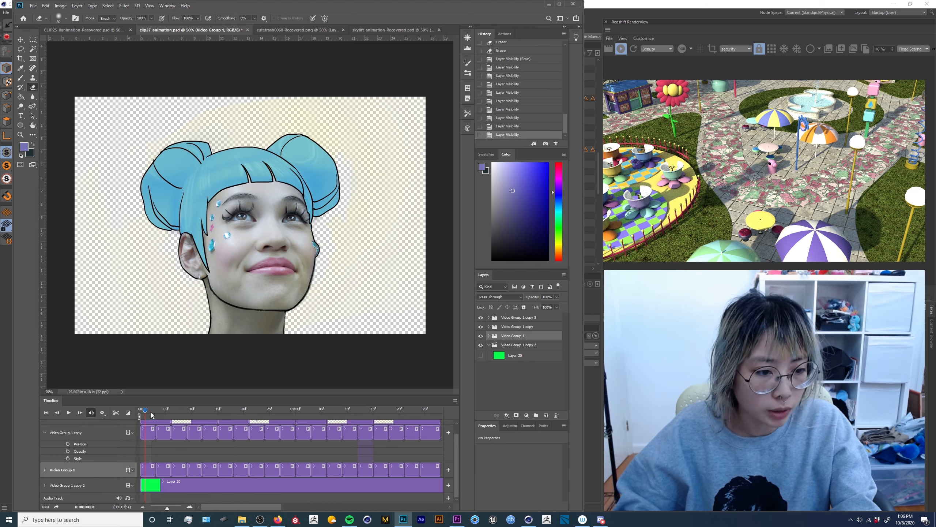
left_click_drag(150, 412, 146, 438)
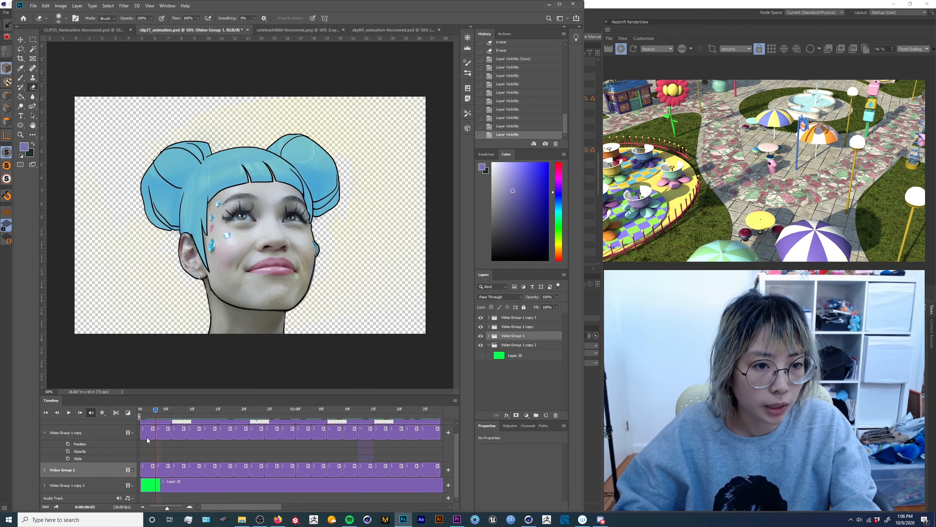
Create a new document from the recent custom 2048 x 2048 px, 4000 ppi preset
left_click(33, 5)
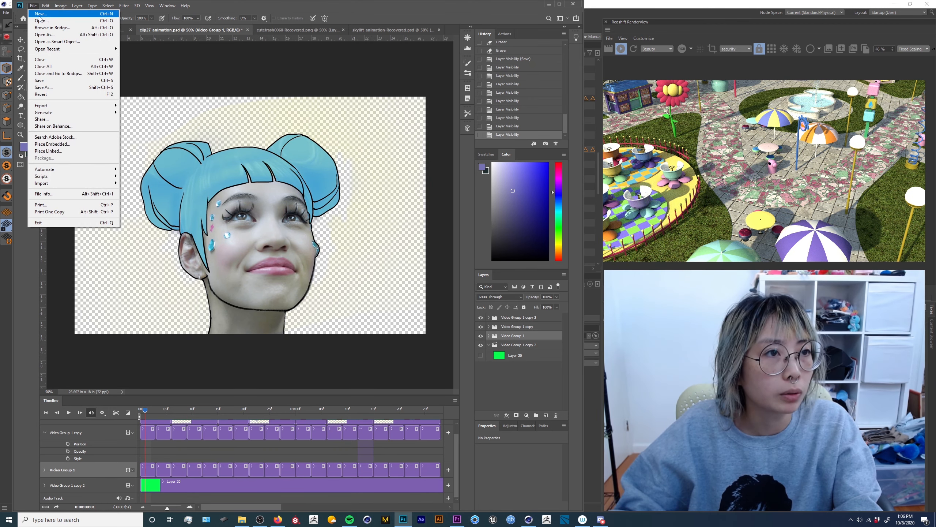
left_click(44, 13)
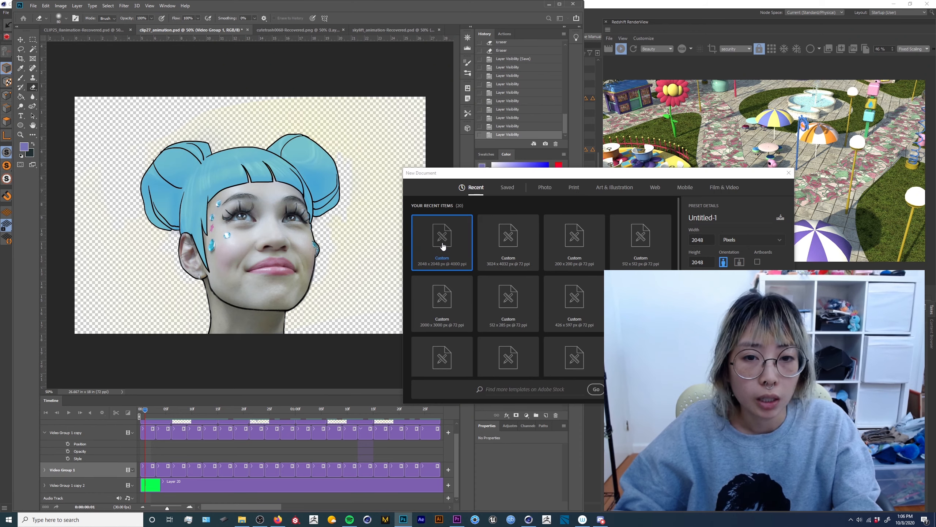
double_click(443, 246)
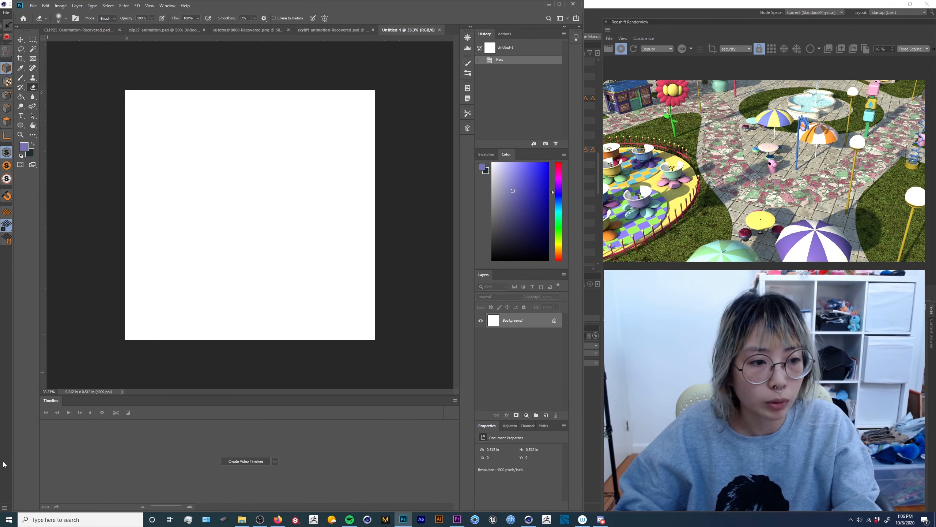
Hide the Timeline panel and show it again
left_click(168, 6)
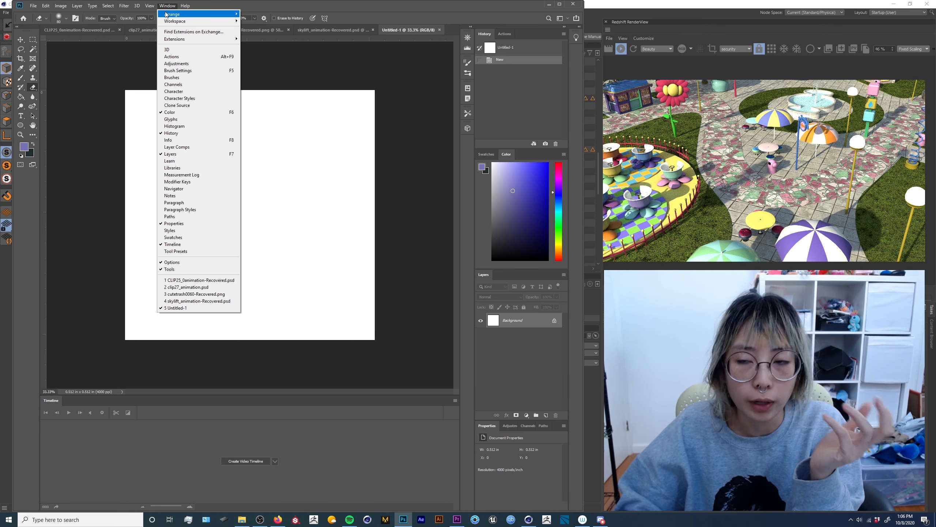
mouse_move(167, 14)
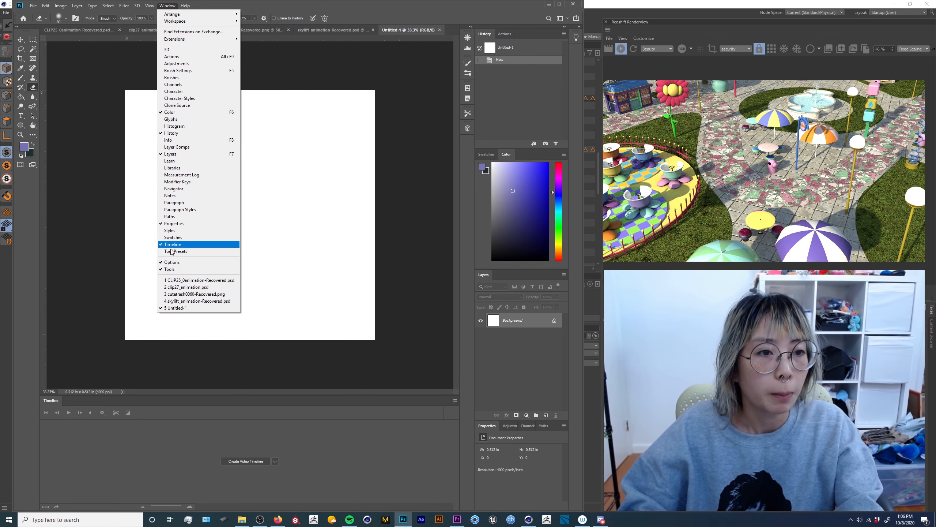
mouse_move(192, 5)
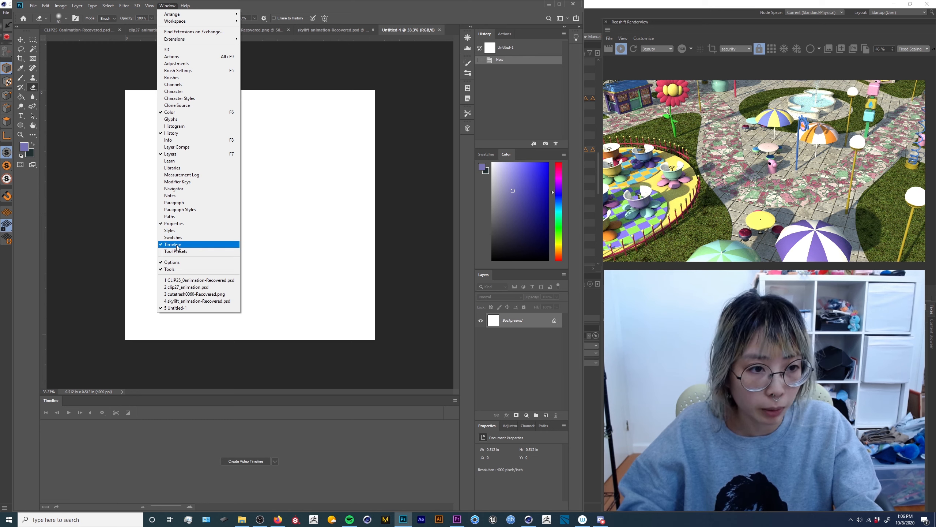
left_click(177, 245)
left_click(167, 5)
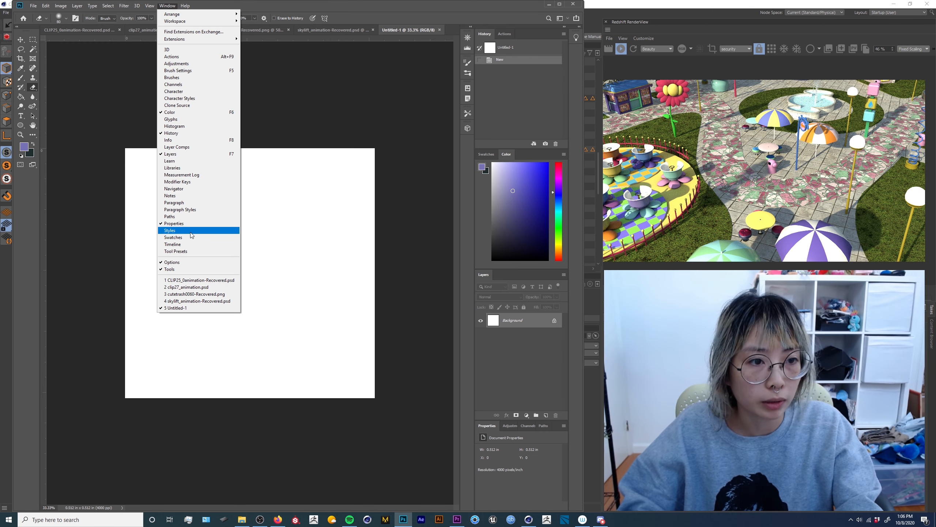
left_click(186, 244)
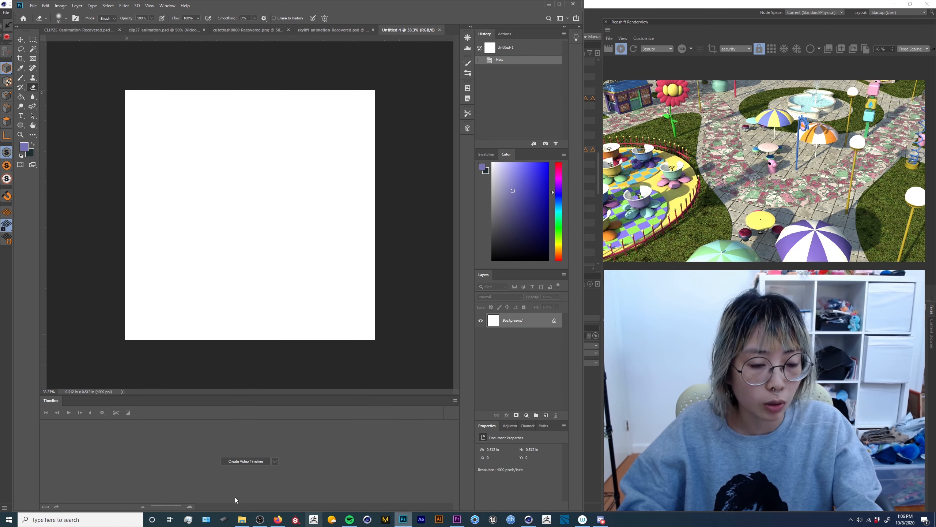
Create a video timeline and add a new layer above the white one, with black as the foreground color
left_click(250, 462)
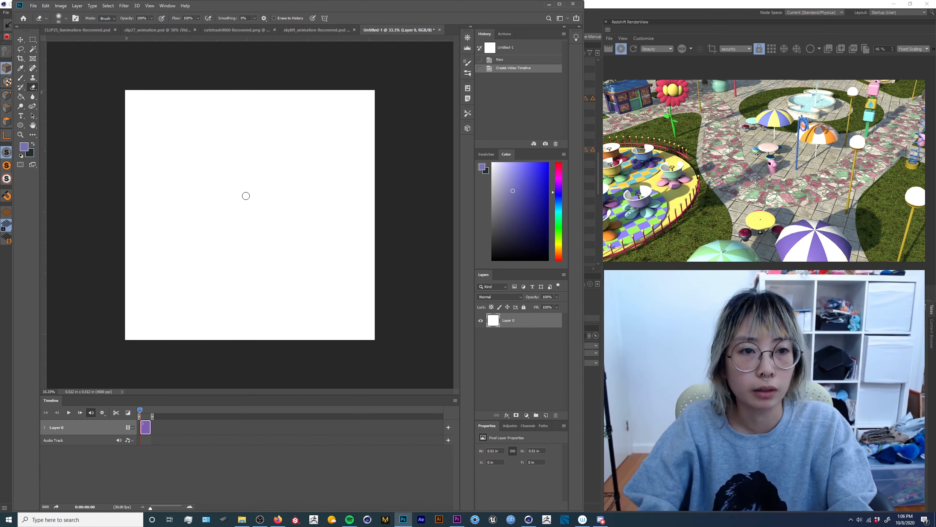
left_click(546, 415)
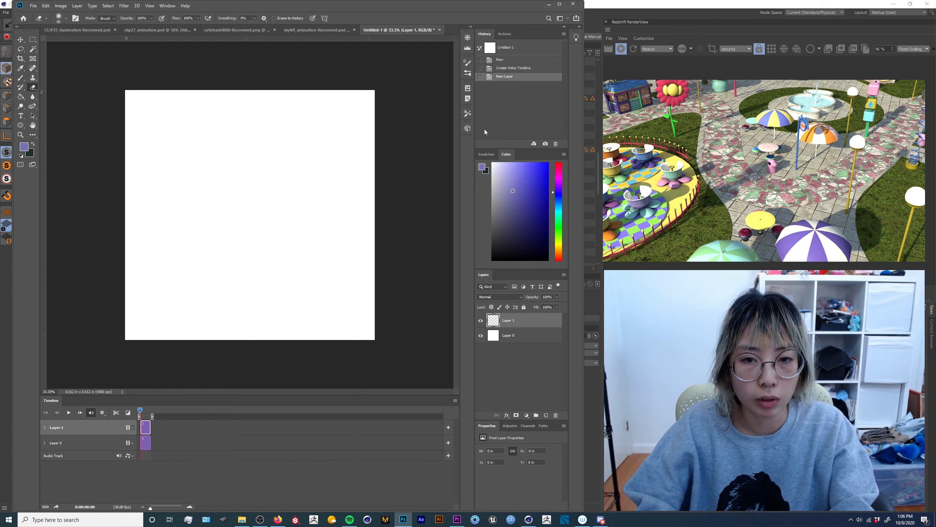
left_click_drag(527, 203, 445, 316)
right_click(292, 177)
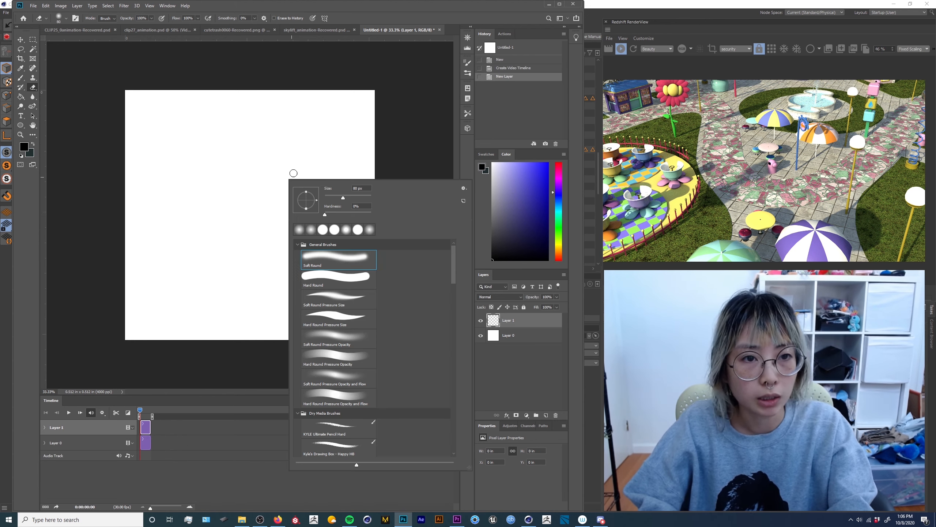
left_click(332, 197)
left_click(400, 100)
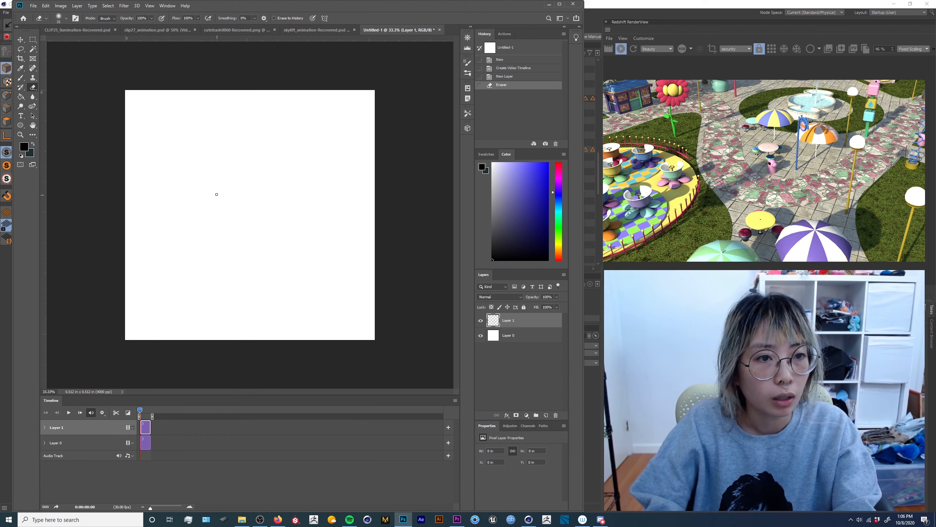
left_click_drag(191, 182, 225, 225)
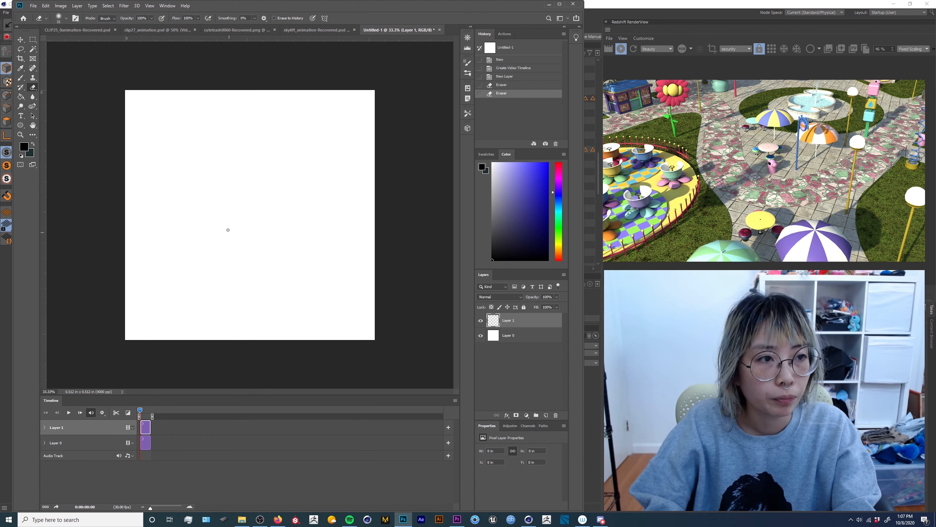
Set up the Brush tool with the Hard Round Pressure Size brush at 21 px and undo the test stroke
key("b")
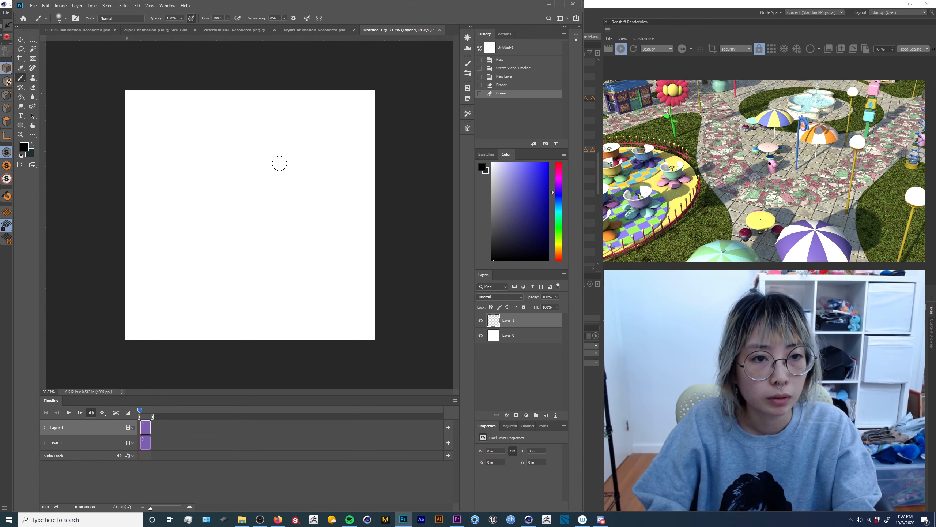
right_click(280, 163)
left_click(360, 94)
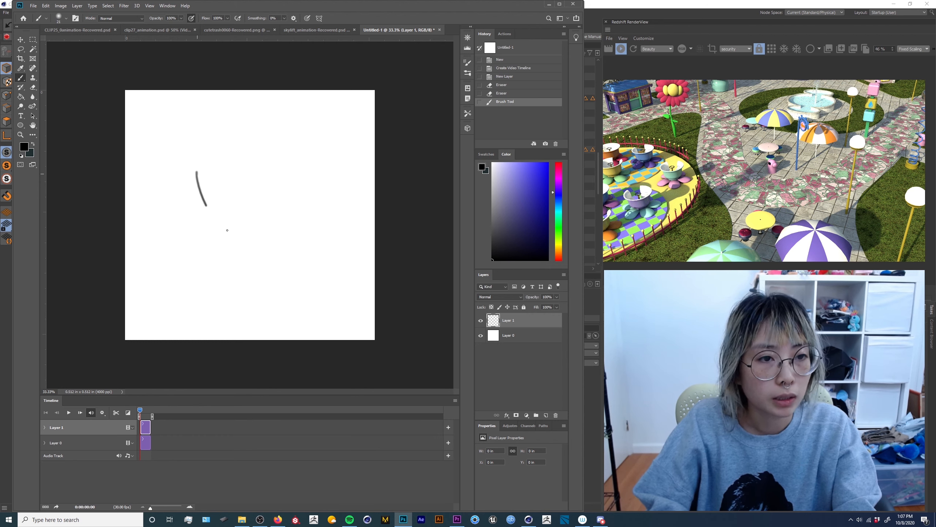
left_click_drag(227, 230, 230, 231)
key("ctrl+z")
right_click(229, 189)
left_click(280, 330)
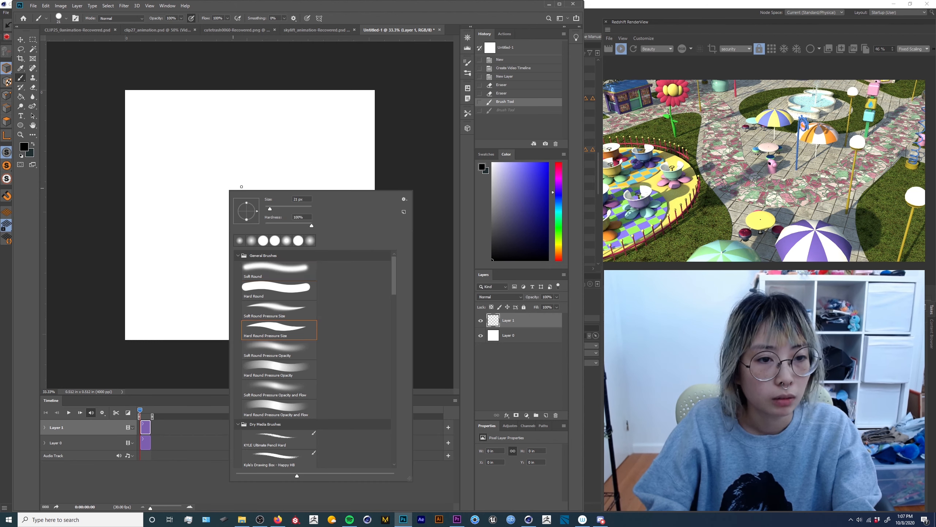
Sketch a girl's face on the new layer in black, with the jaw outline, both eyes and pointed bangs
mouse_move(184, 130)
left_mouse_down()
mouse_move(240, 214)
mouse_move(281, 214)
left_mouse_up()
key("ctrl+z")
left_click_drag(237, 193, 261, 179)
left_click_drag(237, 196, 260, 192)
left_click_drag(208, 205, 223, 208)
left_click_drag(244, 169, 234, 179)
left_click_drag(205, 179, 216, 184)
mouse_move(216, 163)
left_mouse_down()
mouse_move(217, 180)
mouse_move(243, 158)
left_mouse_up()
left_click_drag(260, 161, 286, 215)
mouse_move(215, 163)
left_mouse_down()
mouse_move(198, 199)
mouse_move(213, 236)
mouse_move(292, 181)
left_mouse_up()
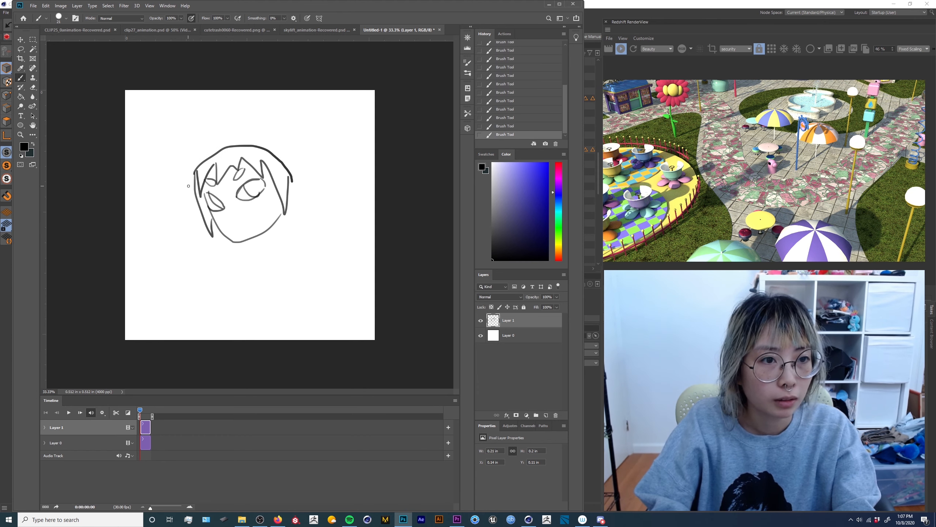
Draw a large rounded hair outline with a bun on each side, and add the neck and shoulder lines
mouse_move(191, 187)
left_mouse_down()
mouse_move(306, 139)
mouse_move(286, 220)
mouse_move(186, 239)
mouse_move(202, 240)
left_mouse_up()
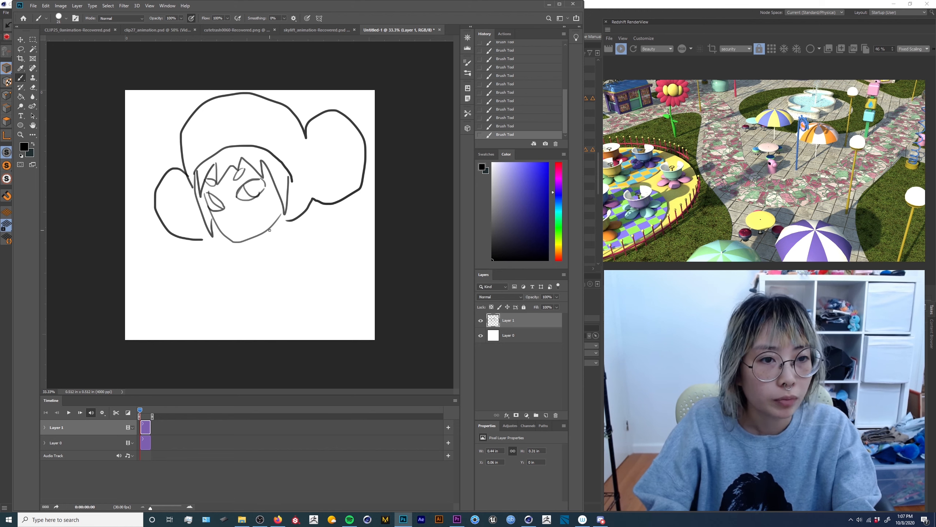
left_click_drag(283, 214, 292, 241)
mouse_move(260, 233)
left_mouse_down()
mouse_move(291, 244)
mouse_move(234, 273)
left_mouse_up()
left_click_drag(291, 240, 331, 252)
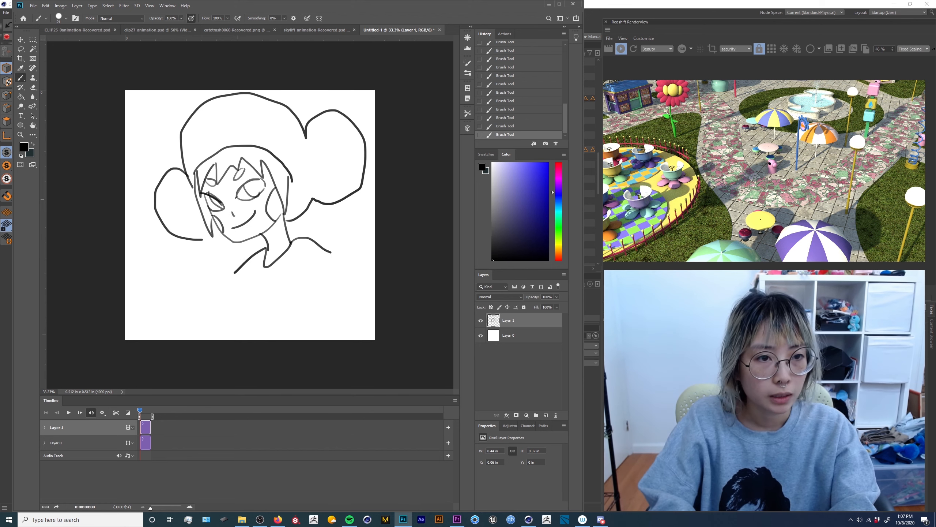
Finish the sketch with shaded irises, an oval hair highlight, a four-pointed sparkle and a closed outline below the shoulders
mouse_move(236, 198)
left_mouse_down()
mouse_move(257, 179)
mouse_move(213, 203)
mouse_move(263, 183)
left_mouse_up()
left_click_drag(267, 109, 266, 110)
mouse_move(141, 125)
left_mouse_down()
mouse_move(140, 150)
mouse_move(155, 162)
left_mouse_up()
left_click_drag(235, 273, 213, 338)
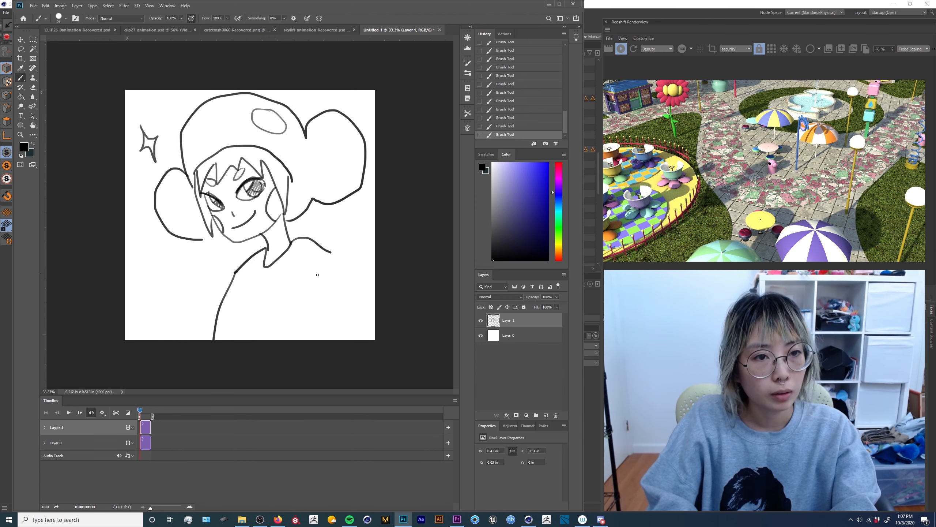
key("ctrl+z")
left_click_drag(235, 273, 334, 253)
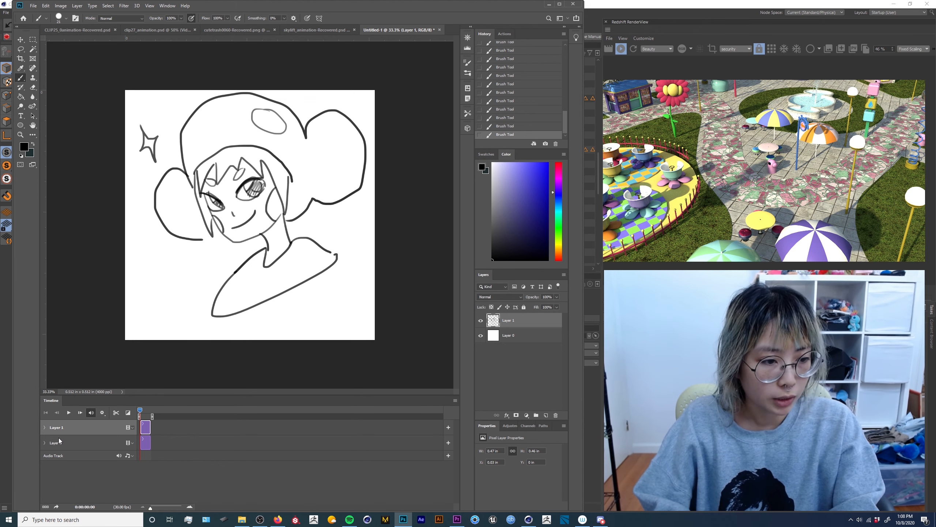
Duplicate the drawing's clip and place the copy directly after the original on the same timeline track
key("ctrl+j")
key("ctrl+z")
left_click(156, 425)
left_click(144, 430)
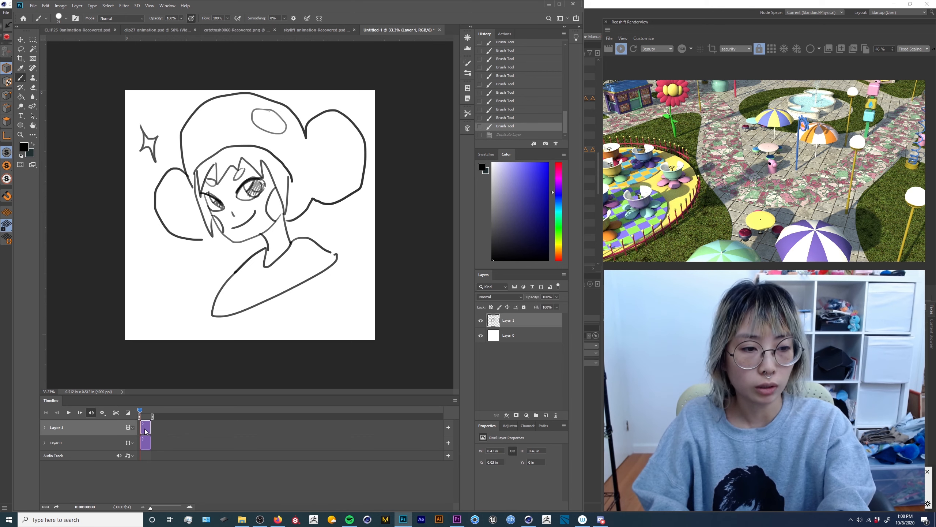
key("ctrl+j")
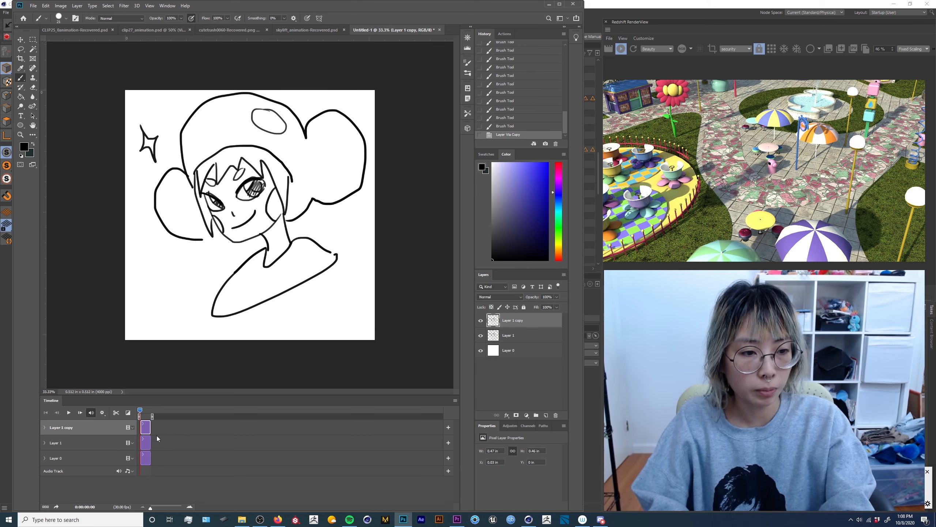
left_click_drag(147, 430, 151, 409)
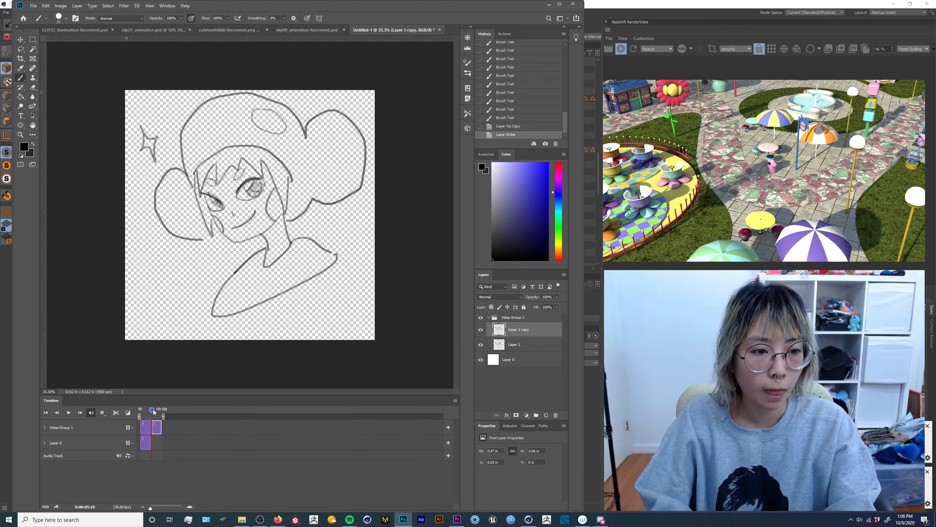
Extend the white background clip, Layer 0, to end at about the one-minute mark of the timeline
left_click_drag(154, 410, 412, 431)
left_click(146, 442)
left_click_drag(148, 411, 152, 412)
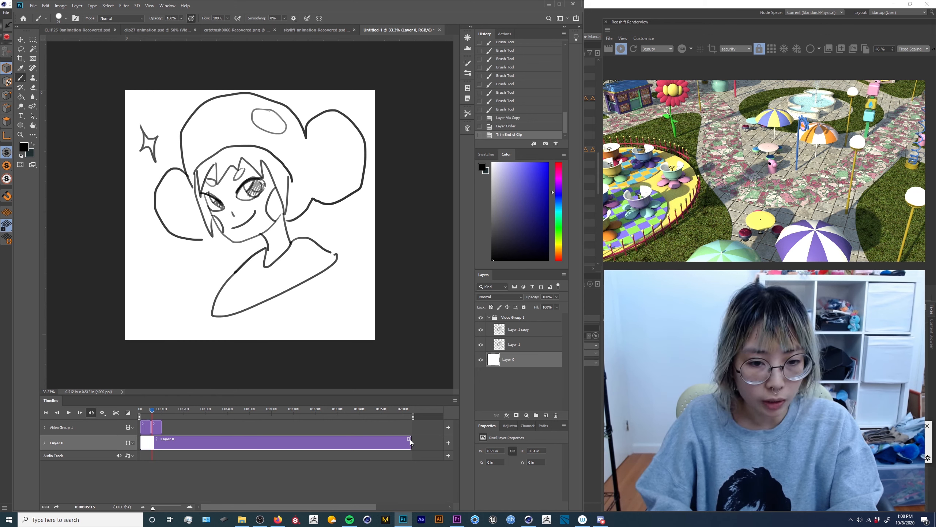
left_click_drag(410, 444, 273, 438)
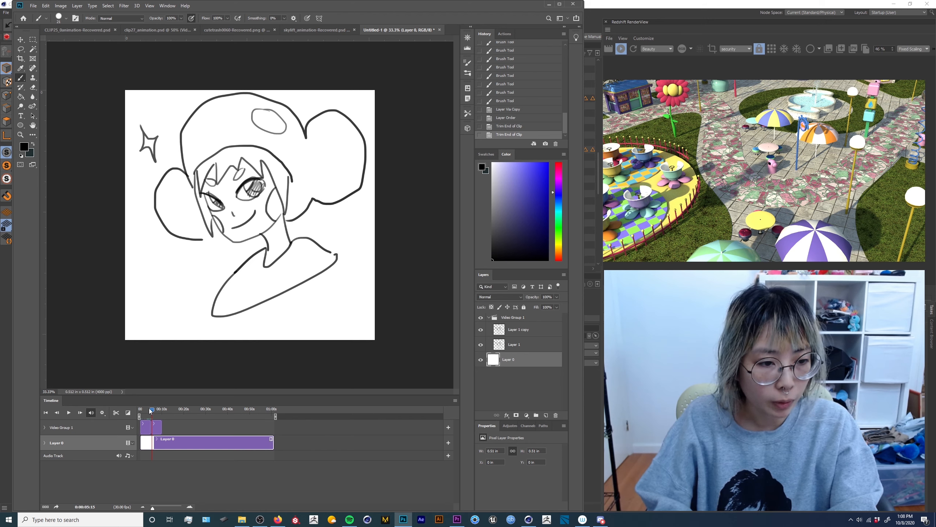
Erase the smile in the second drawing clip, Layer 1 copy, and redraw the mouth slightly open
left_click_drag(151, 410, 144, 410)
left_click_drag(154, 509, 154, 509)
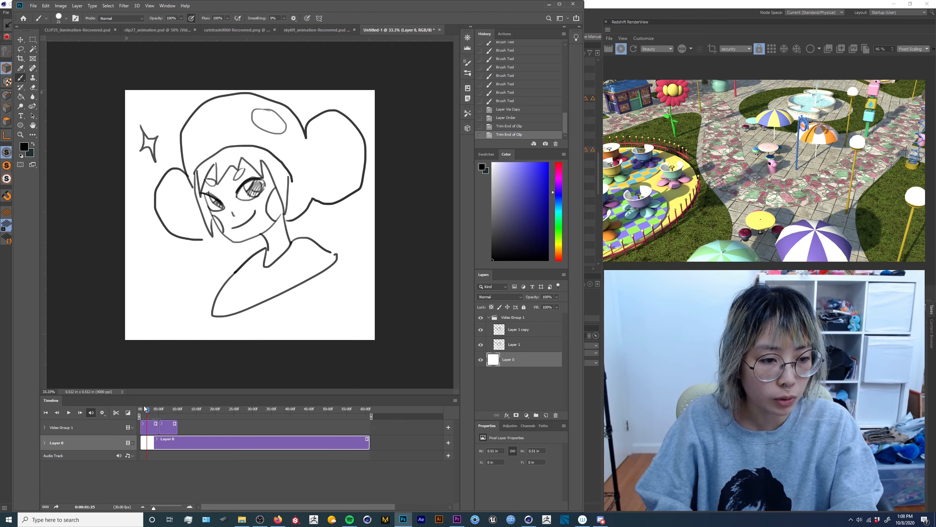
mouse_move(153, 412)
left_mouse_down()
mouse_move(206, 410)
mouse_move(159, 410)
left_mouse_up()
left_click(150, 429)
left_click(149, 430)
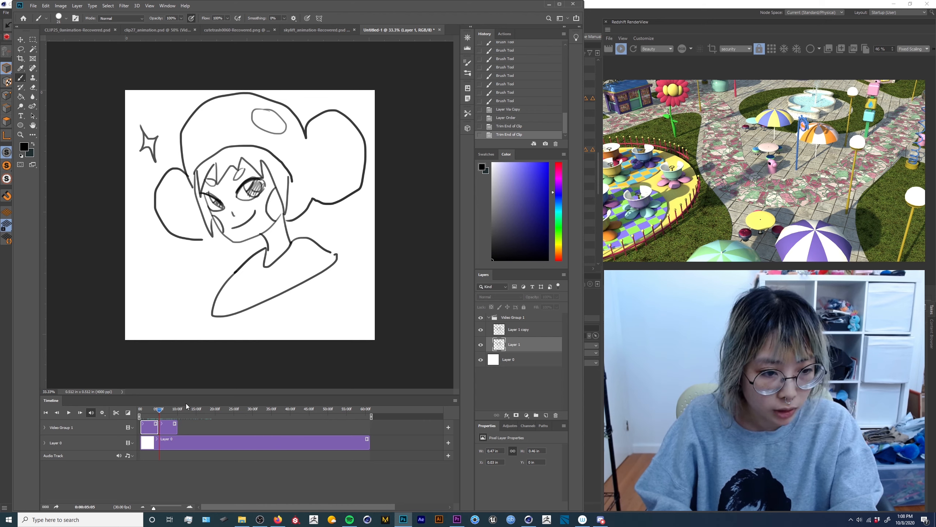
mouse_move(159, 410)
left_mouse_down()
mouse_move(146, 414)
mouse_move(168, 430)
mouse_move(155, 413)
mouse_move(167, 414)
left_mouse_up()
left_click(169, 427)
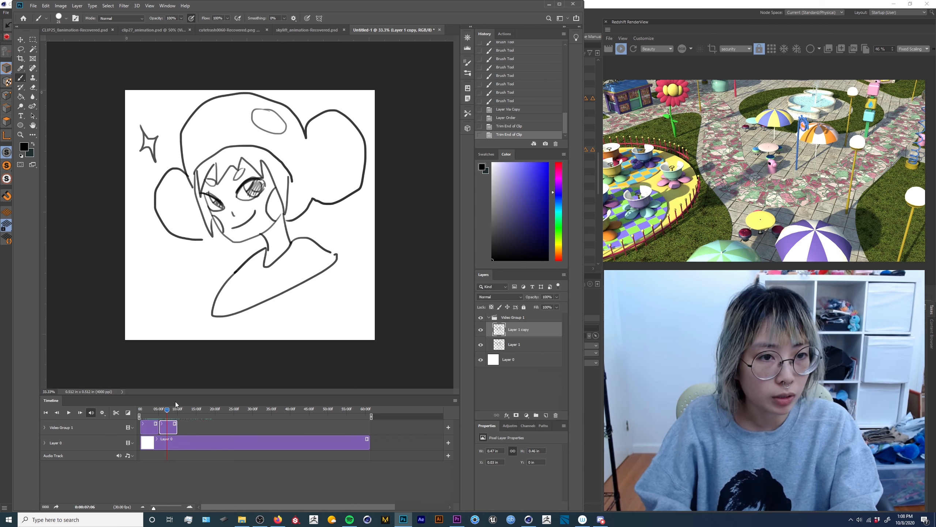
key("e")
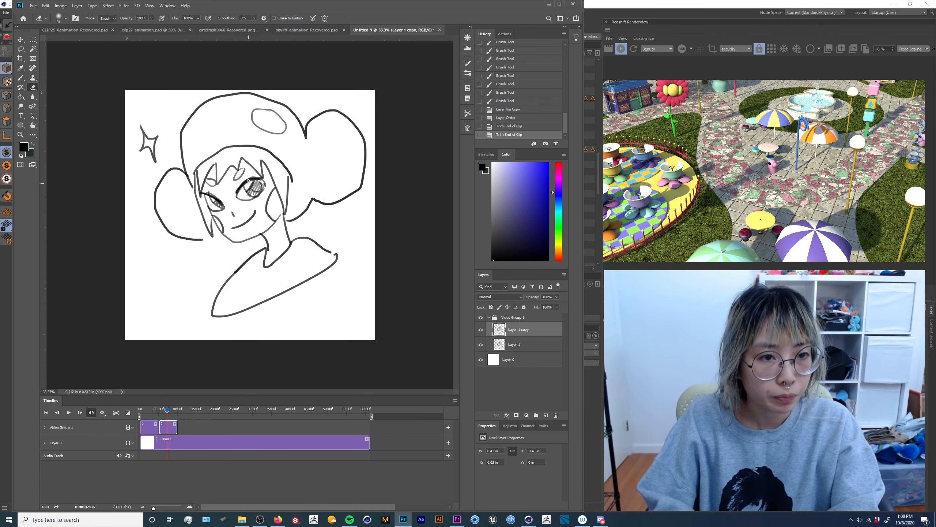
right_click(258, 176)
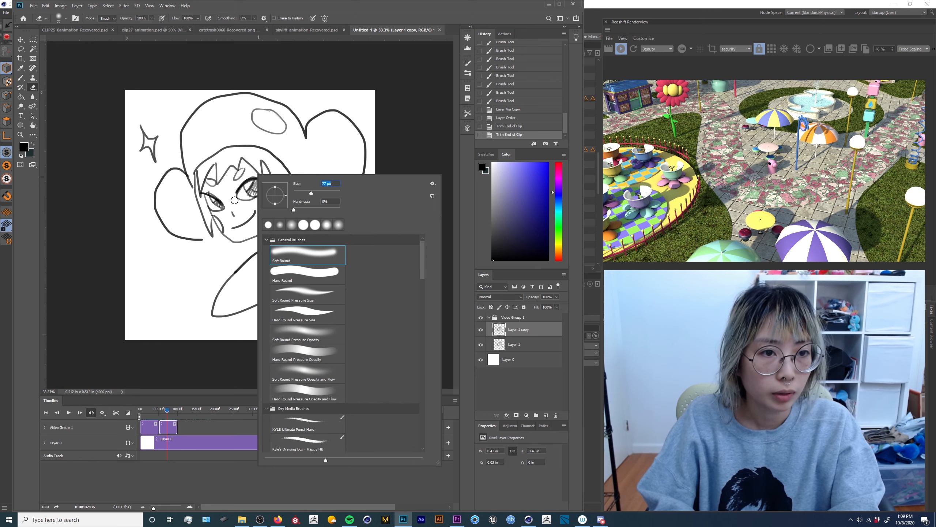
key("Return")
left_click_drag(234, 200, 260, 186)
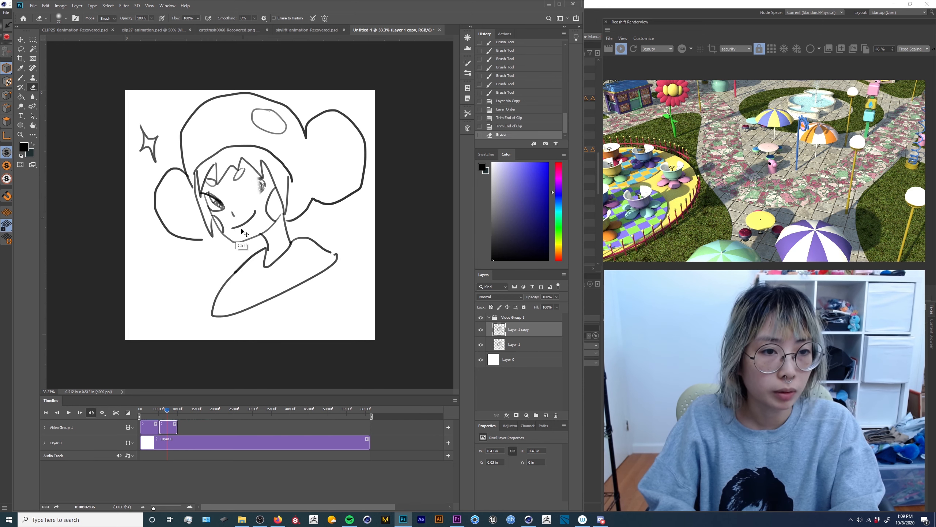
key("ctrl+z")
key("ctrl+shift+z")
key("b")
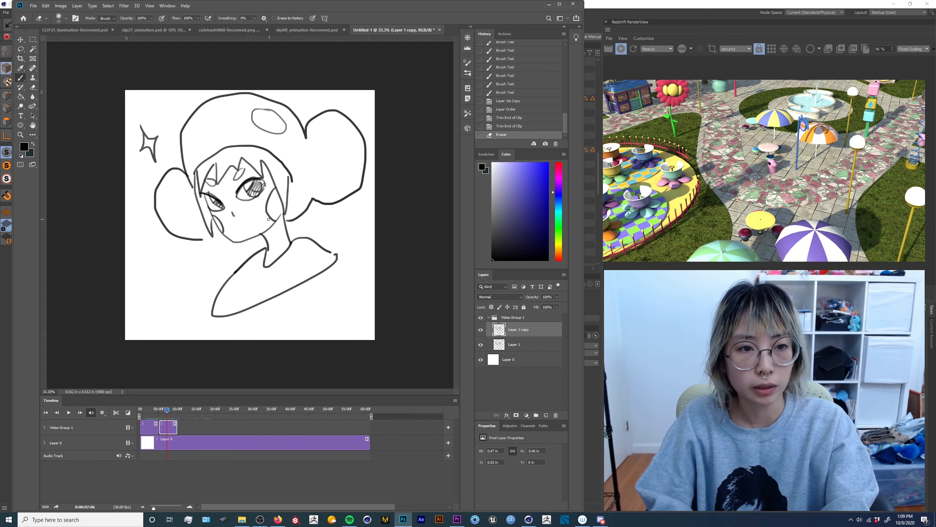
mouse_move(232, 226)
left_mouse_down()
mouse_move(253, 218)
mouse_move(247, 228)
left_mouse_up()
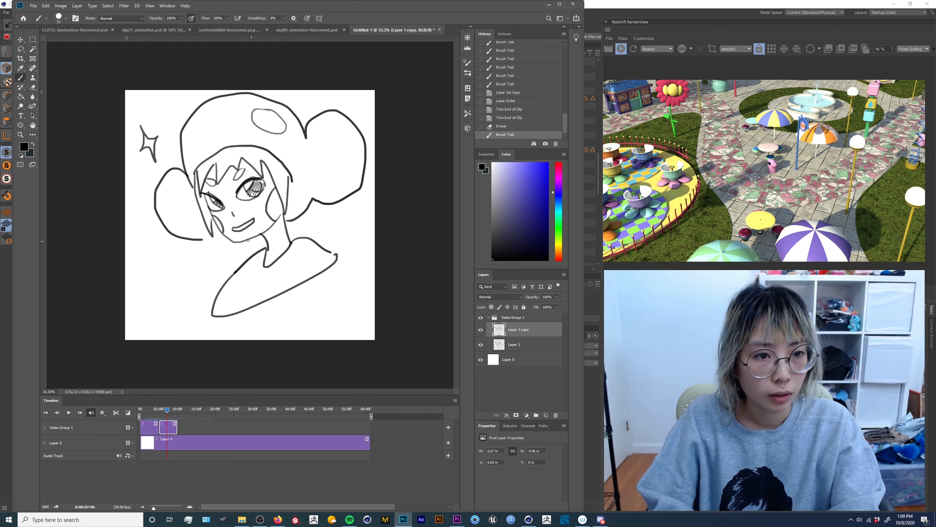
Duplicate the slightly open mouth clip as a third frame, redraw its mouth wider open, and preview the clips
key("ctrl+j")
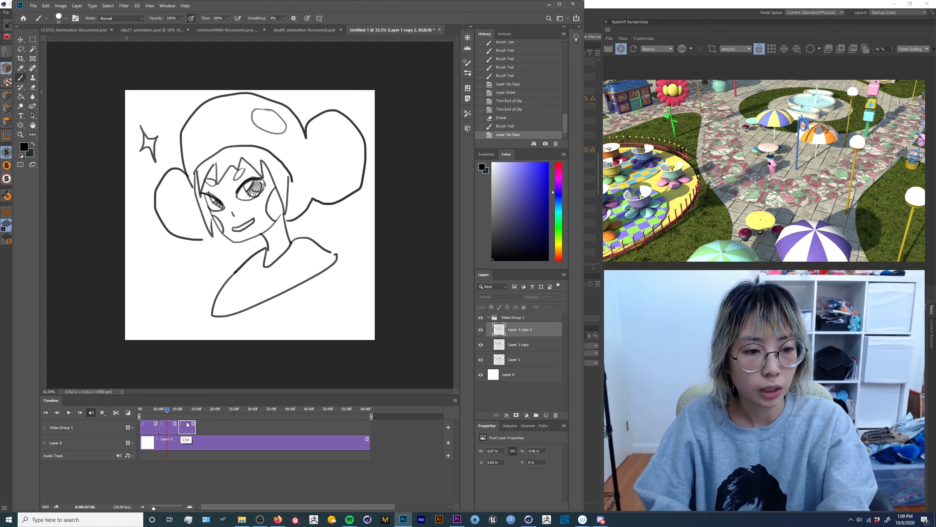
left_click(190, 409)
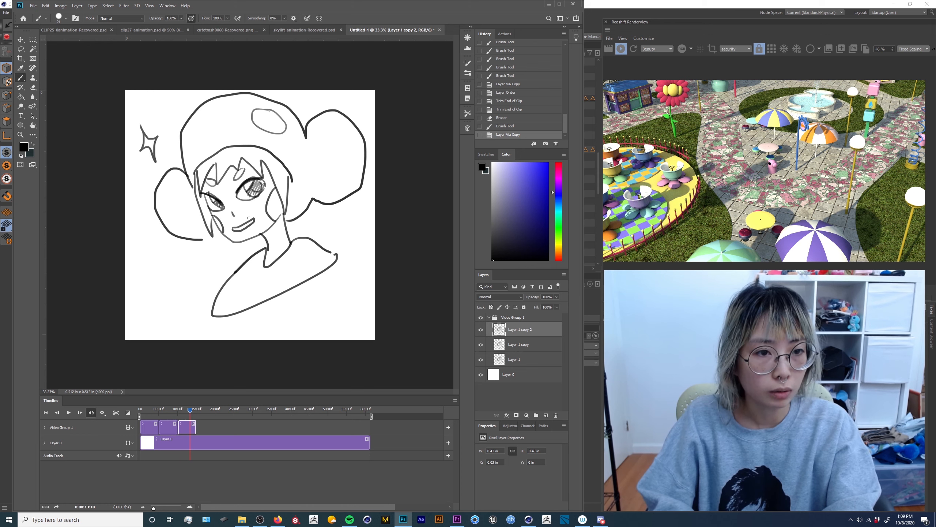
key("e")
mouse_move(233, 231)
left_mouse_down()
mouse_move(255, 219)
mouse_move(238, 233)
left_mouse_up()
key("b")
mouse_move(175, 410)
left_mouse_down()
mouse_move(152, 408)
mouse_move(187, 410)
mouse_move(166, 409)
mouse_move(181, 414)
left_mouse_up()
key("space")
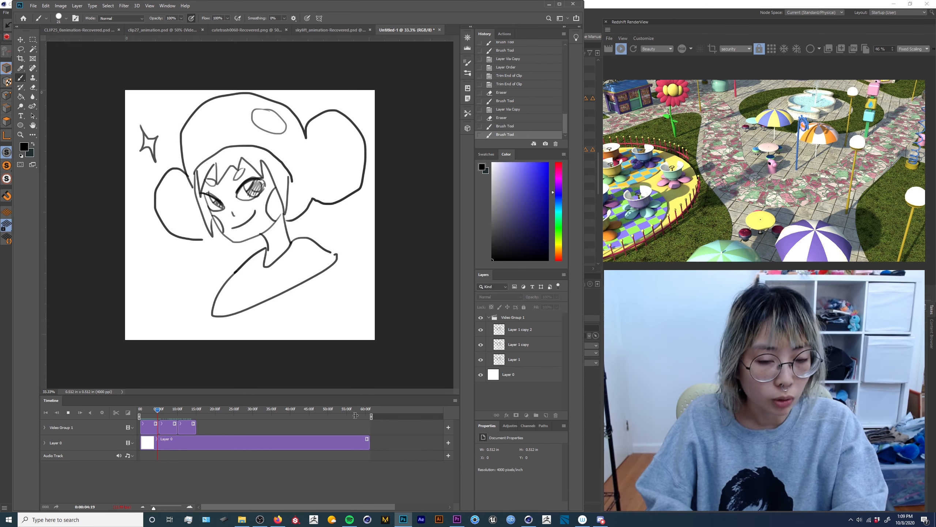
key("space")
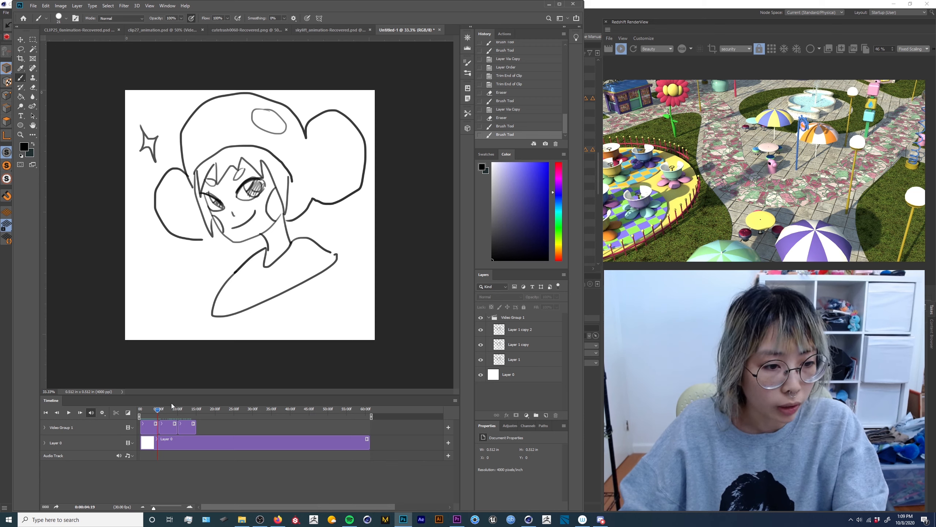
left_click_drag(151, 412, 147, 412)
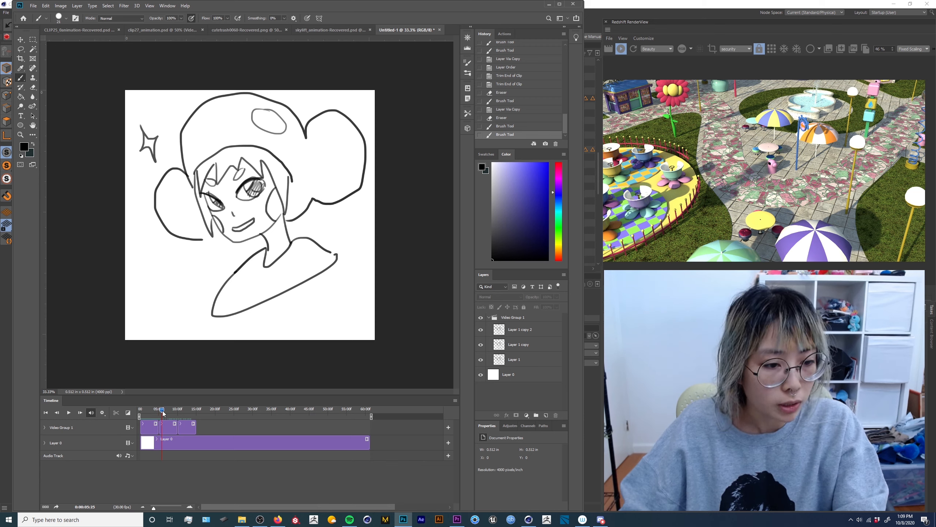
Shorten each of the three drawing clips to a little over half a second so they run back to back
left_click_drag(156, 506, 157, 510)
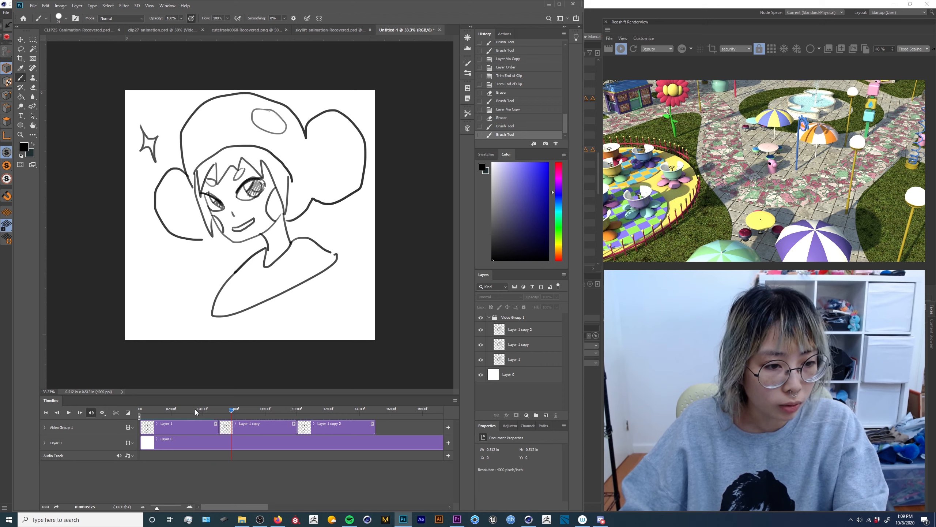
left_click_drag(195, 410, 153, 412)
left_click(216, 426)
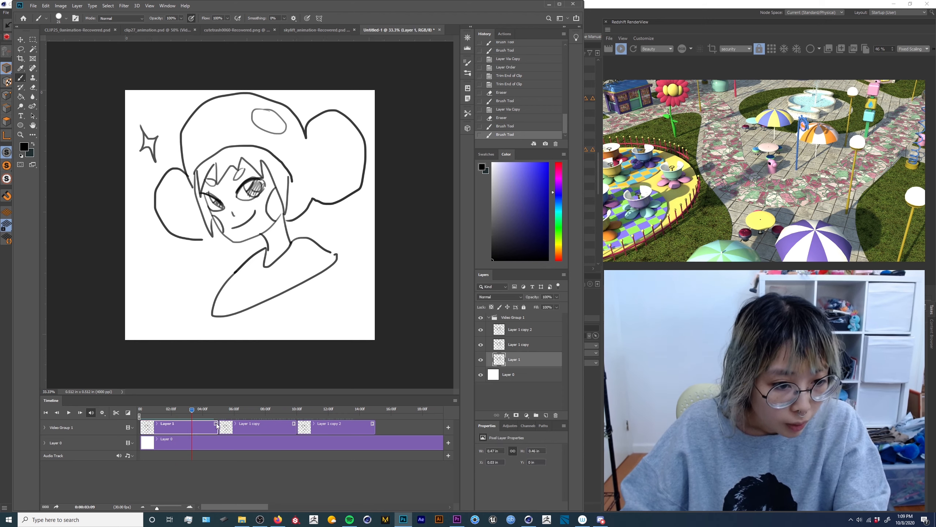
left_click(279, 428)
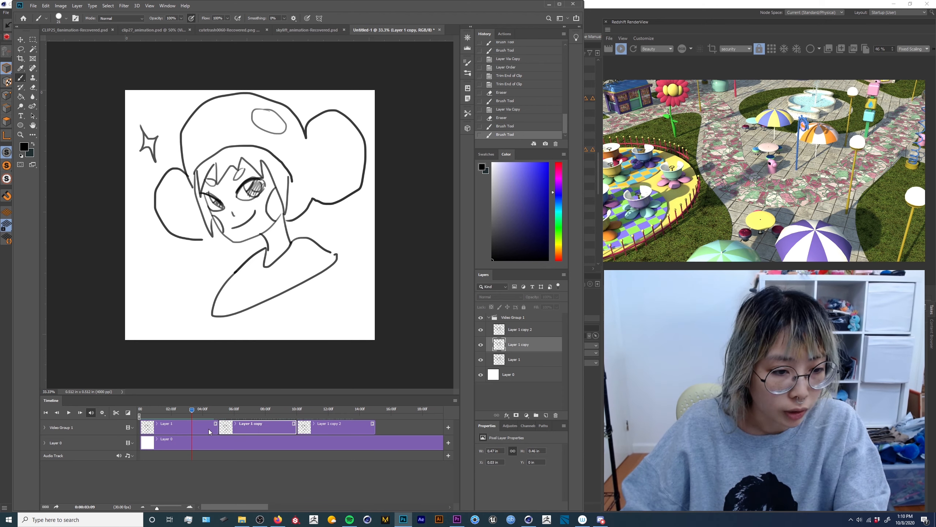
left_click(191, 427)
left_click(246, 429, "shift")
left_click(345, 429, "shift")
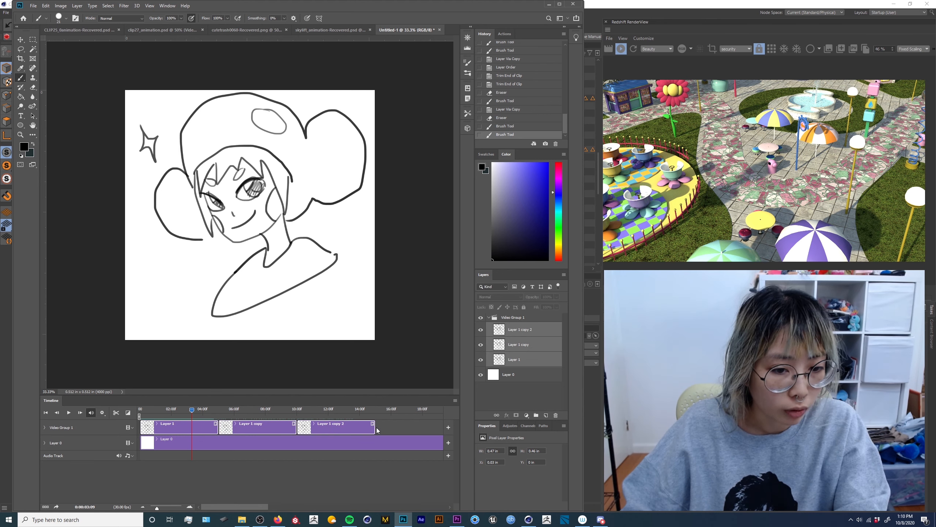
left_click_drag(217, 429, 159, 429)
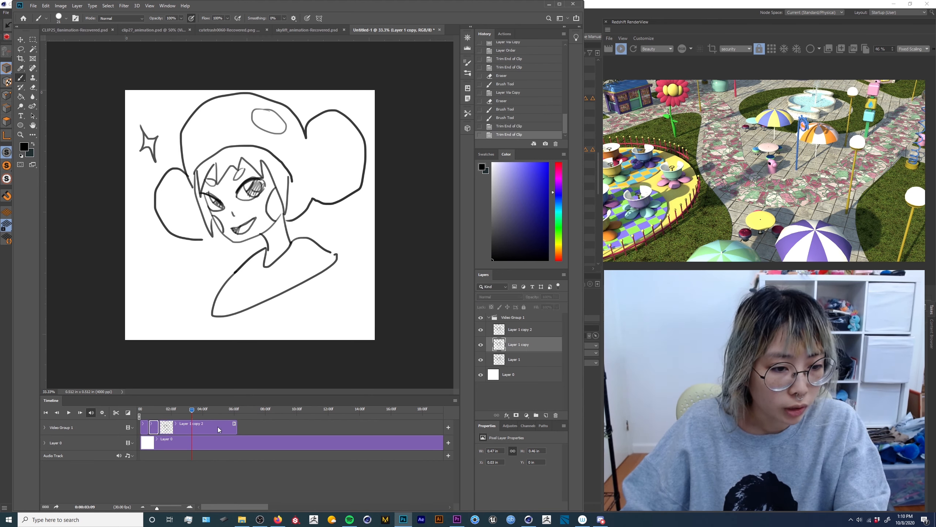
left_click(219, 429)
left_click_drag(235, 428, 169, 428)
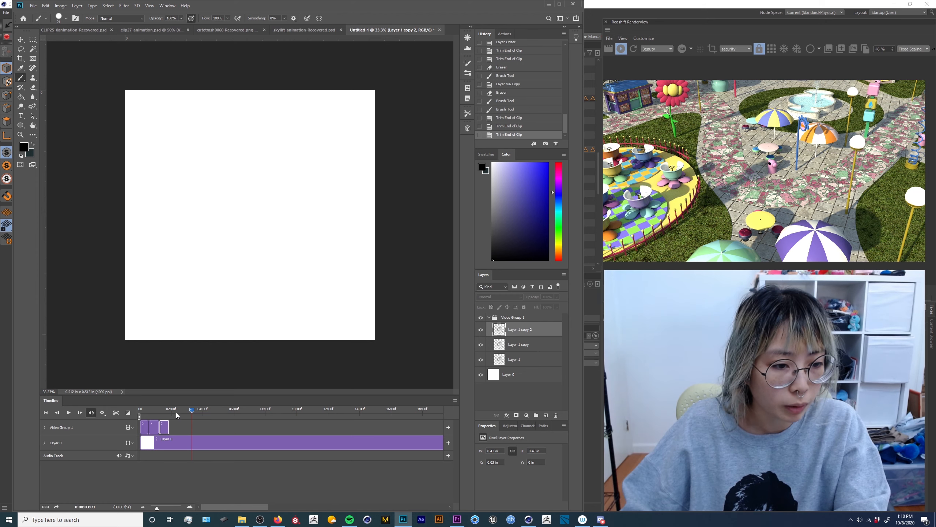
Duplicate the first two drawing clips and place the copies after the third clip in reverse order
left_click(150, 410)
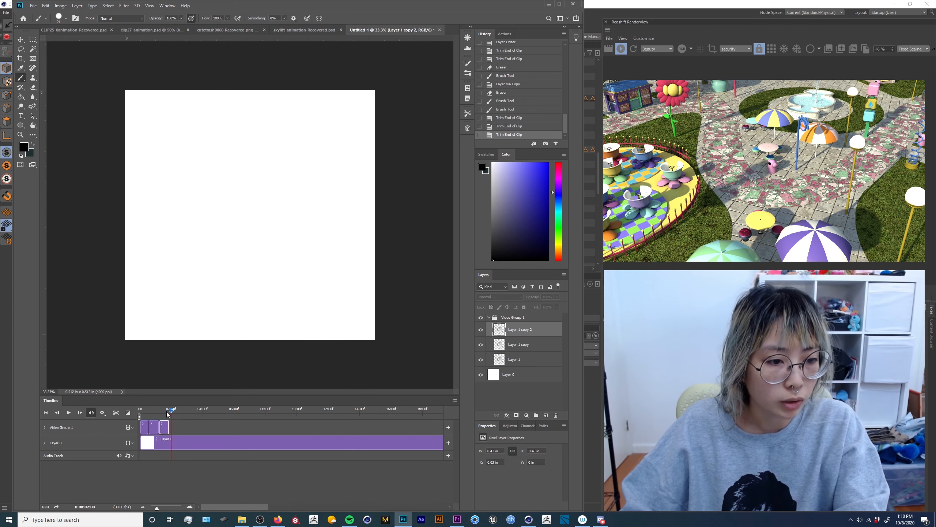
left_click_drag(168, 413, 152, 410)
left_click(154, 428)
left_click(144, 431, "shift")
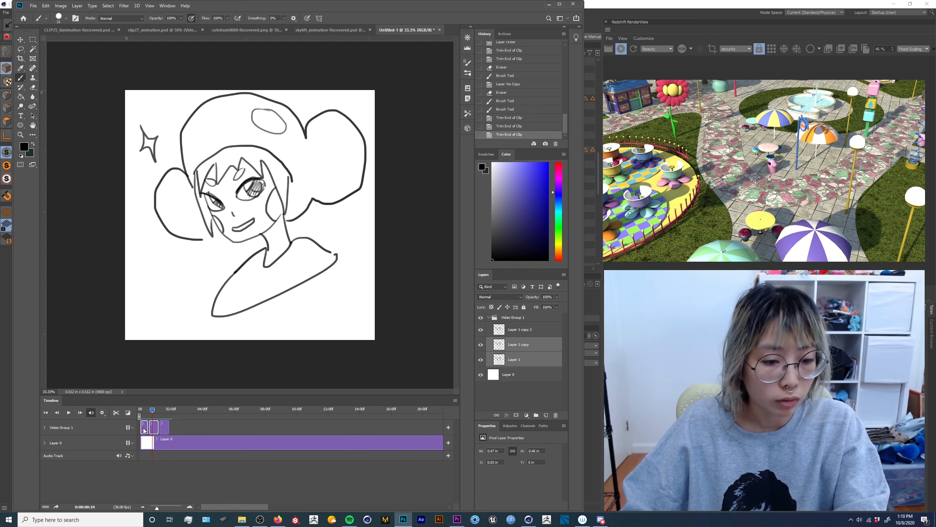
key("ctrl+j")
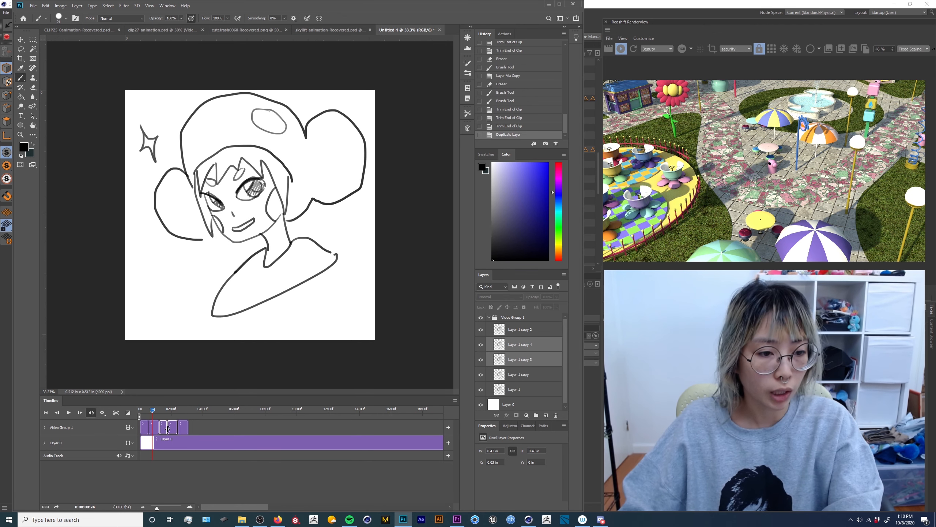
mouse_move(177, 429)
left_mouse_down()
mouse_move(197, 429)
mouse_move(146, 413)
mouse_move(184, 419)
left_mouse_up()
left_click(173, 425)
left_click(197, 429)
left_click(198, 429, "shift")
Trim the background clip, Layer 0, to end with the last drawing clip at about 3 seconds, and play the animation
left_click_drag(159, 508, 154, 508)
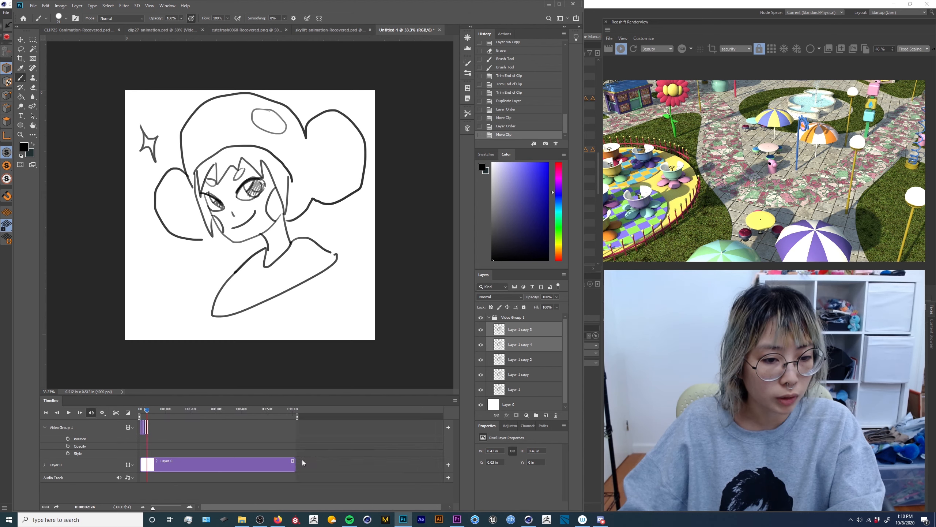
left_click_drag(293, 463, 147, 465)
left_click(146, 414)
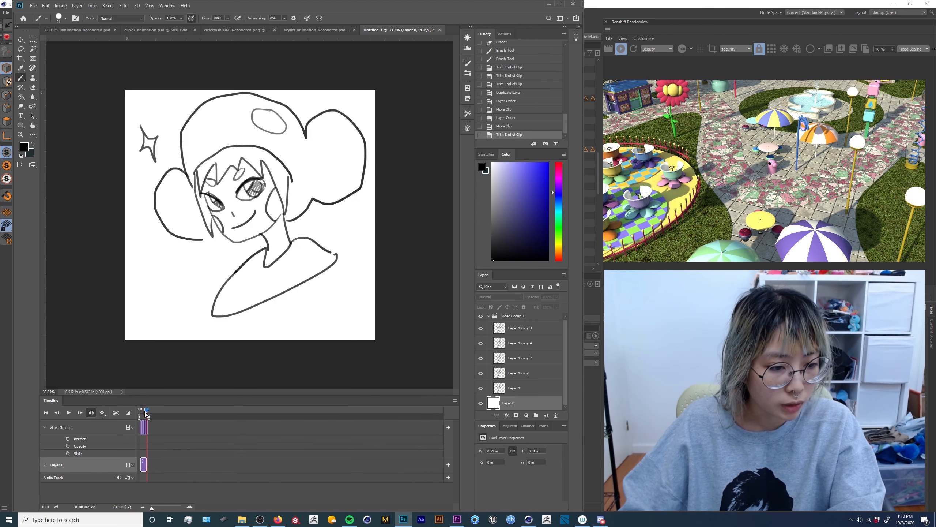
left_click_drag(154, 510, 162, 510)
left_click_drag(266, 464, 279, 464)
key("space")
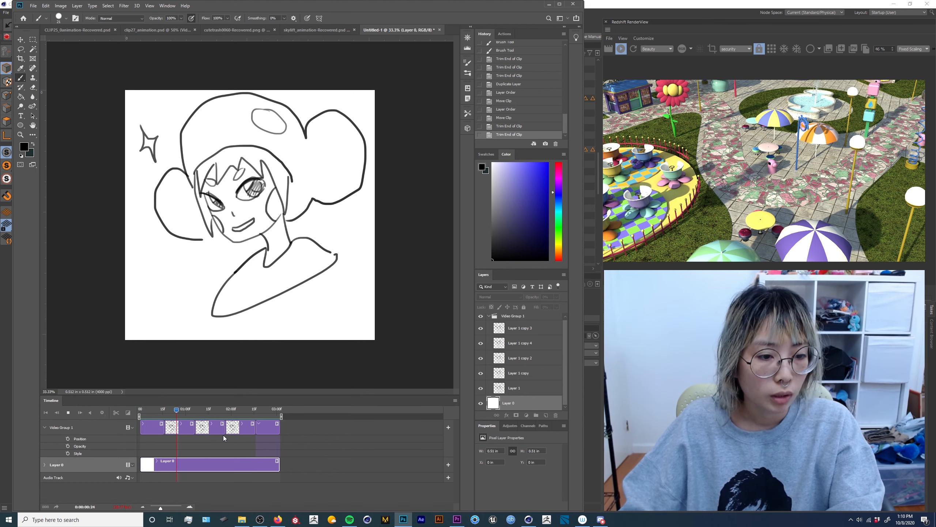
key("space")
Duplicate Video Group 1 and lasso around the whole character, keeping the sparkle outside the selection
left_click(68, 427)
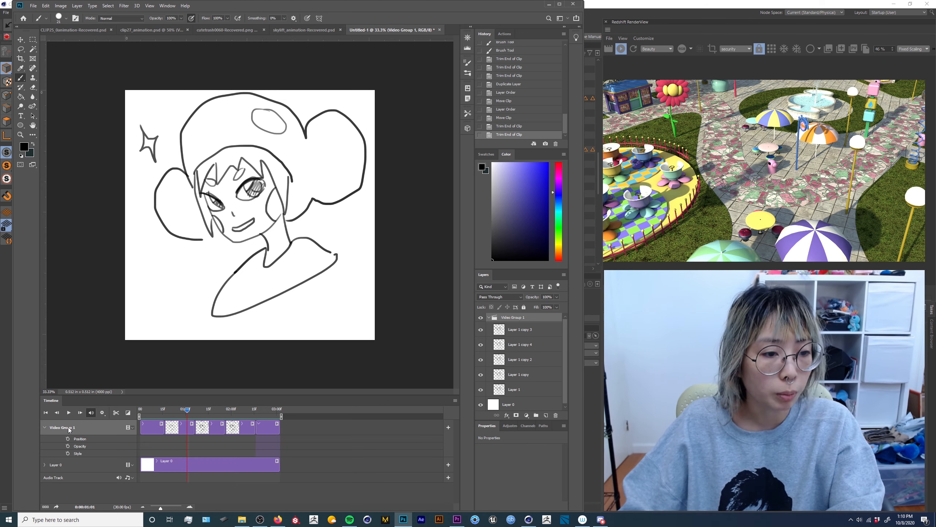
key("ctrl+j")
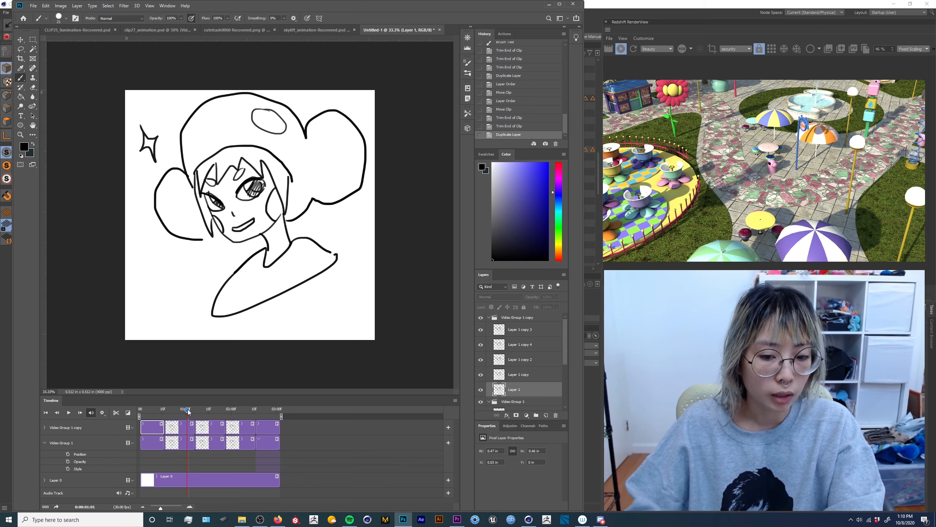
left_click(21, 49)
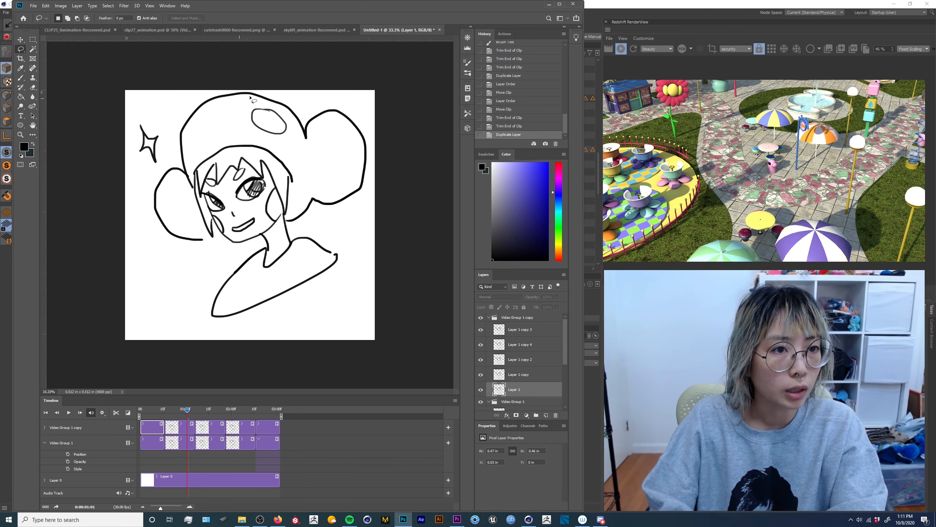
mouse_move(174, 168)
left_mouse_down()
mouse_move(151, 269)
mouse_move(378, 191)
mouse_move(379, 87)
left_mouse_up()
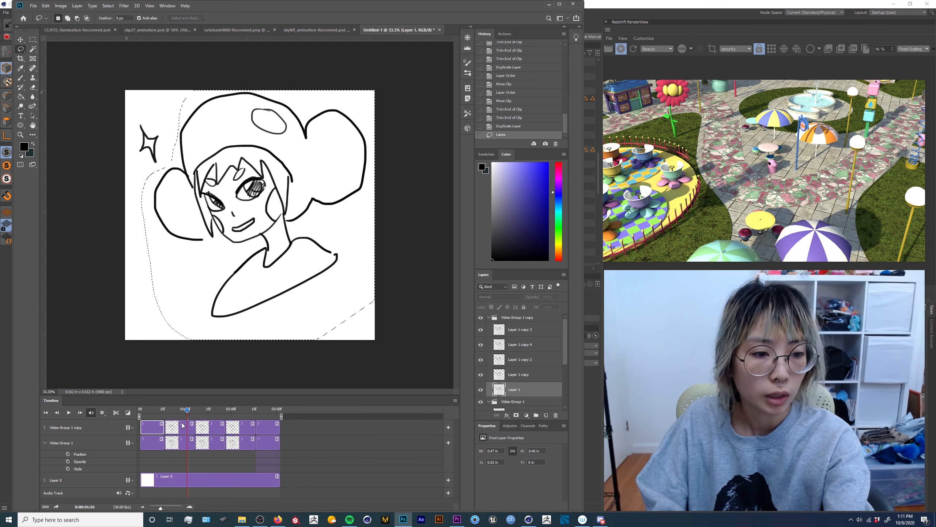
Clear the lassoed character from all five clips of Video Group 1 copy, leaving only the sparkle on each
left_click(154, 430)
key("Delete")
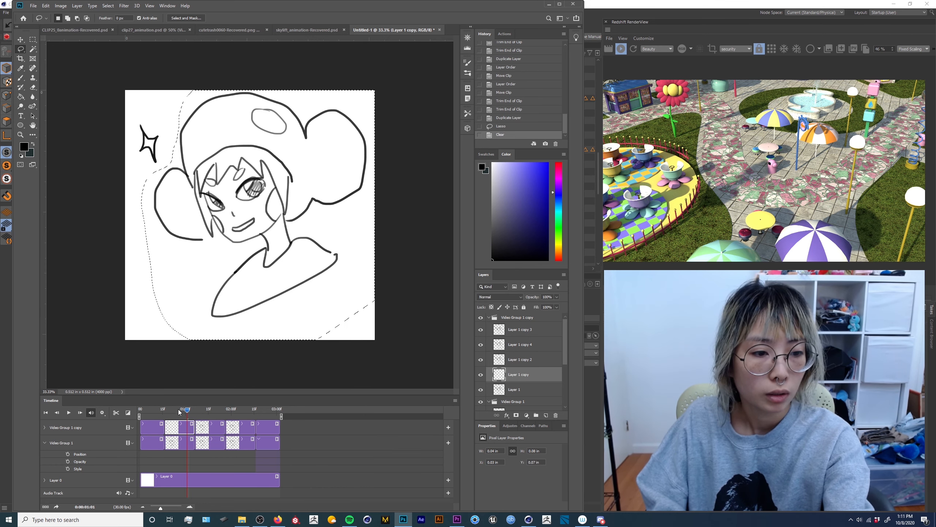
left_click_drag(169, 411, 158, 412)
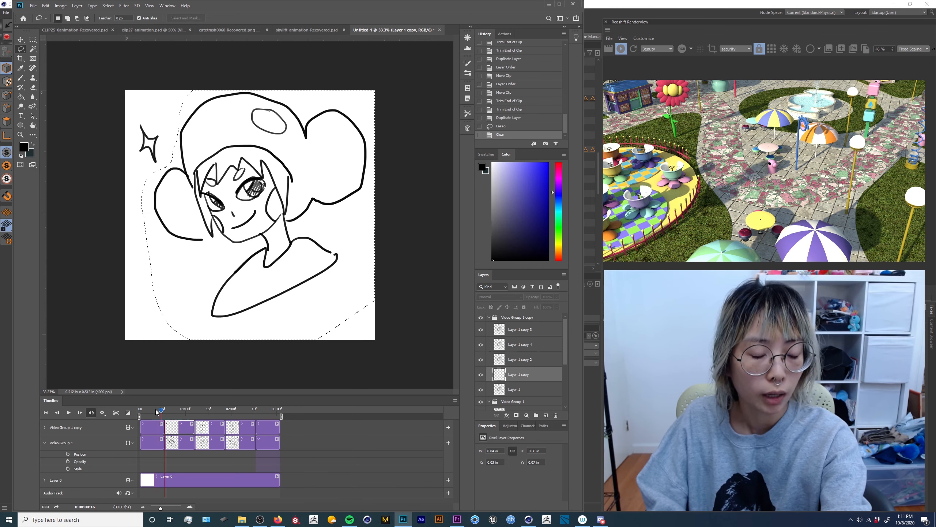
left_click(162, 431)
key("Delete")
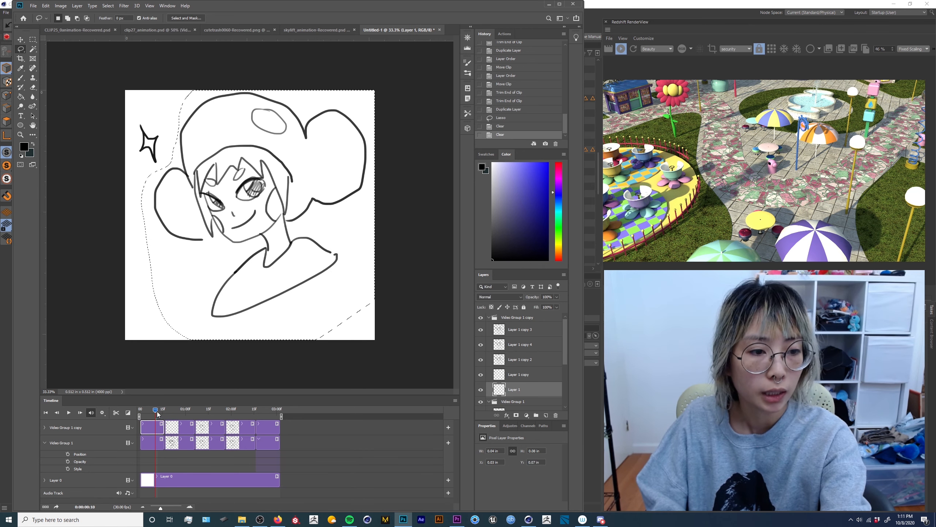
left_click(209, 411)
left_click(214, 429)
key("Delete")
mouse_move(209, 410)
left_mouse_down()
mouse_move(270, 414)
mouse_move(196, 411)
left_mouse_up()
left_click(246, 427)
key("Delete")
left_click(269, 426)
key("Delete")
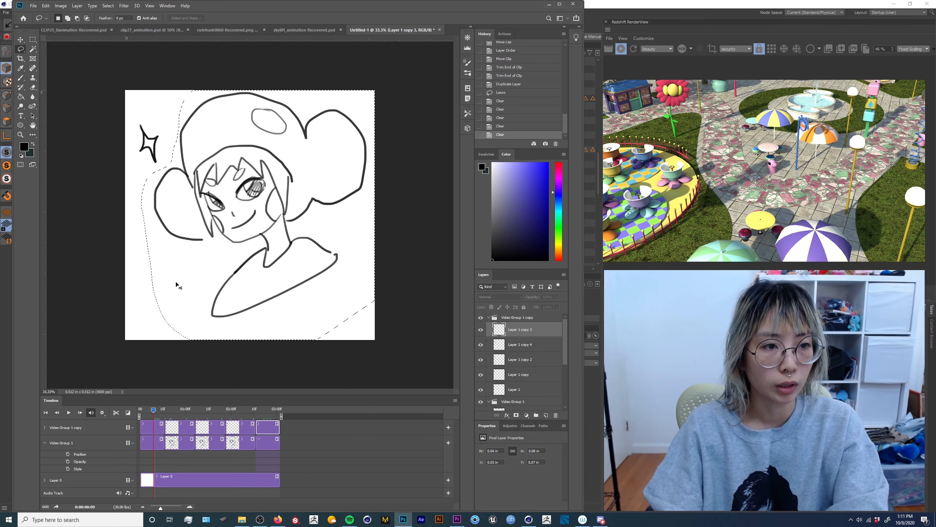
Try clearing the lassoed area from the first clip, Layer 1, of the original Video Group 1
left_click(152, 444)
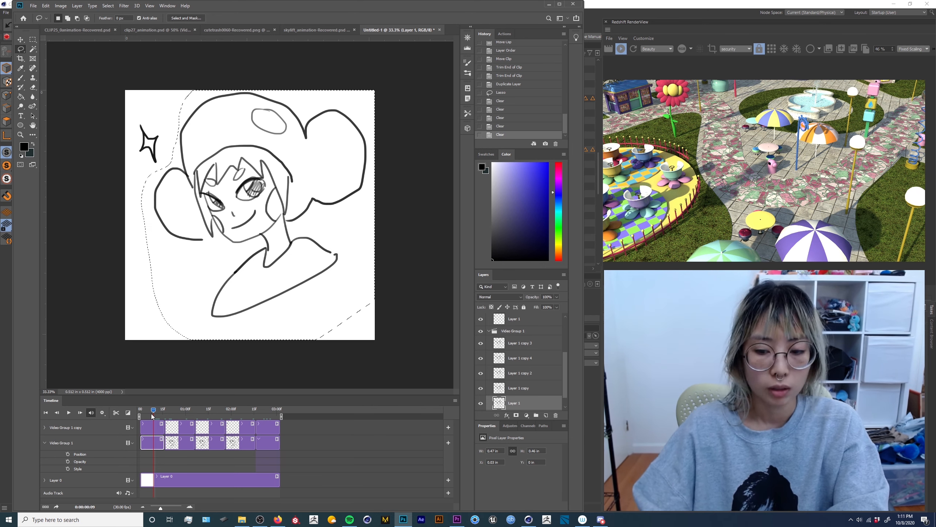
key("Delete")
key("ctrl+z")
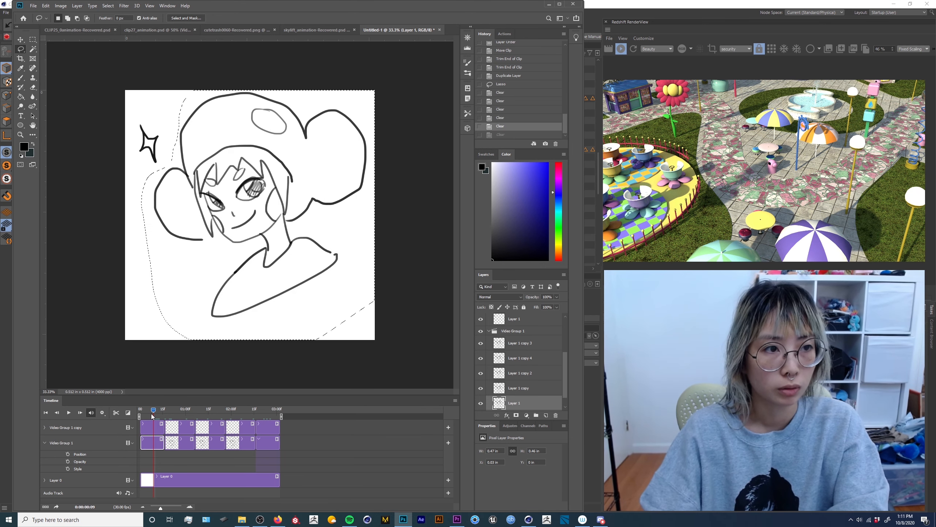
key("ctrl+i")
key("ctrl+i")
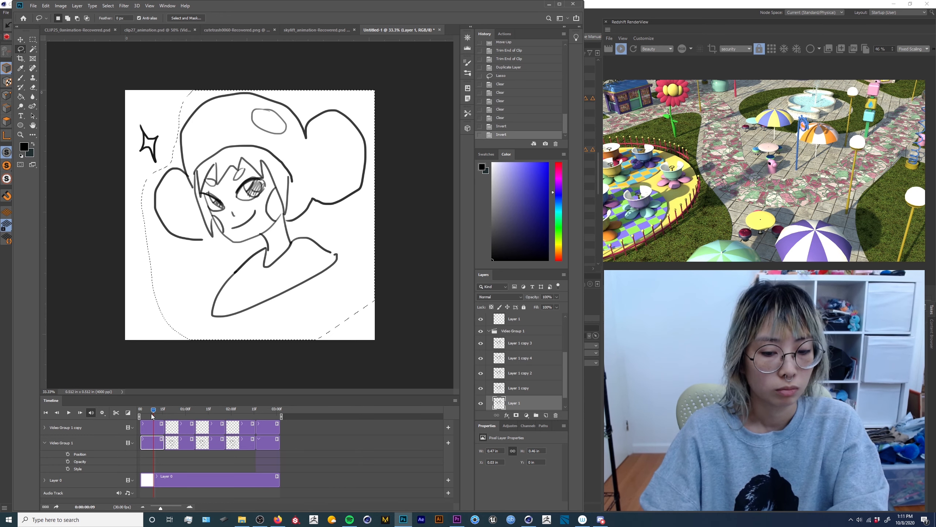
key("i")
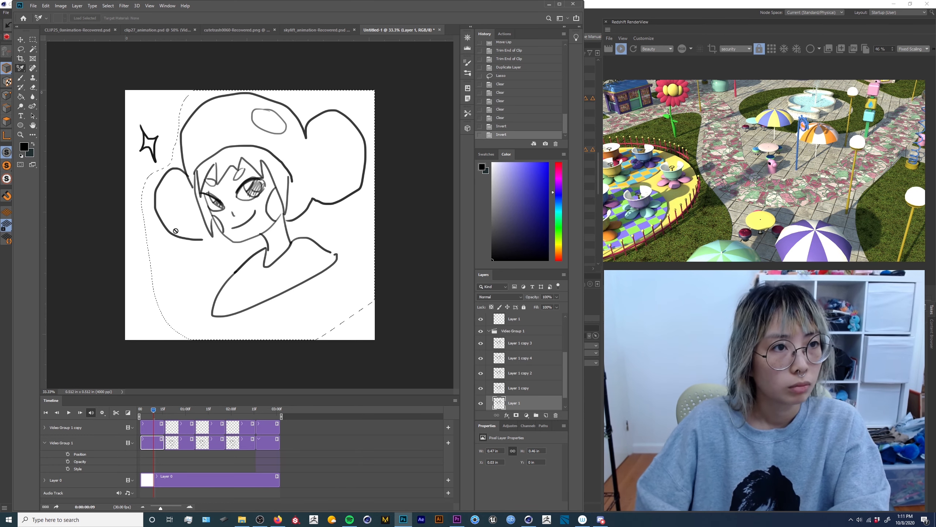
Invert the lasso selection and clear the sparkle from the first three clips of the original Video Group 1
left_click(108, 6)
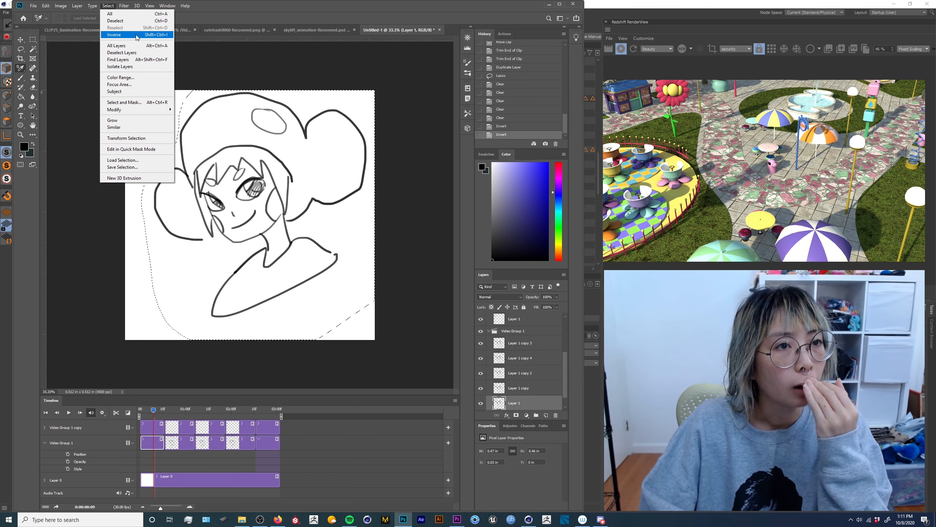
left_click(257, 16)
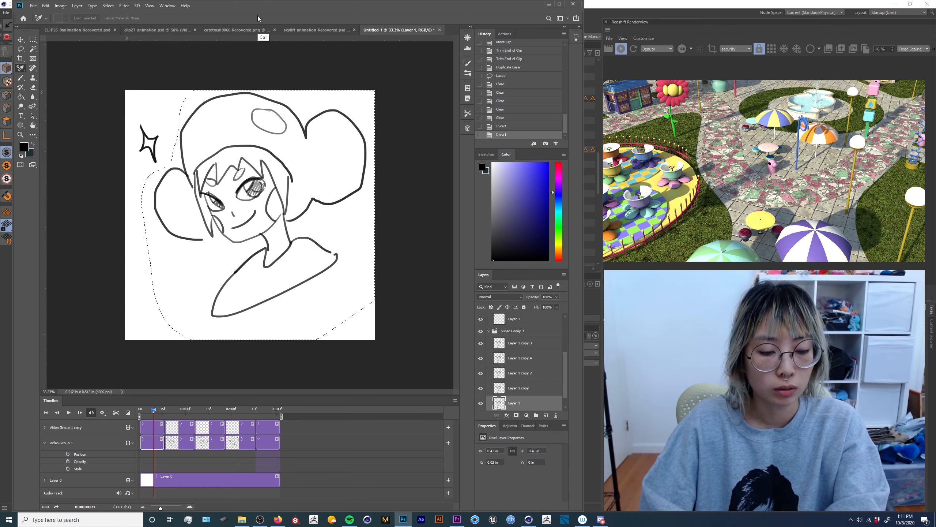
key("ctrl+shift+i")
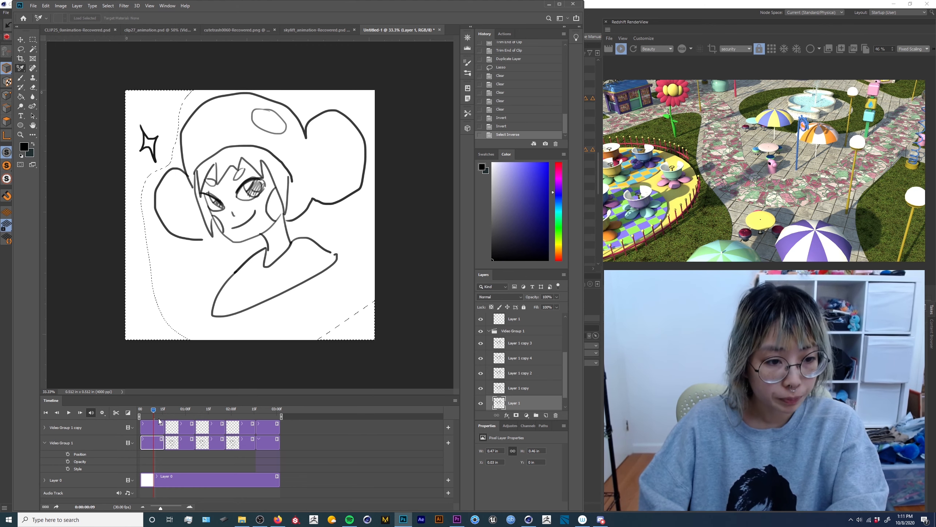
key("Delete")
key("Right")
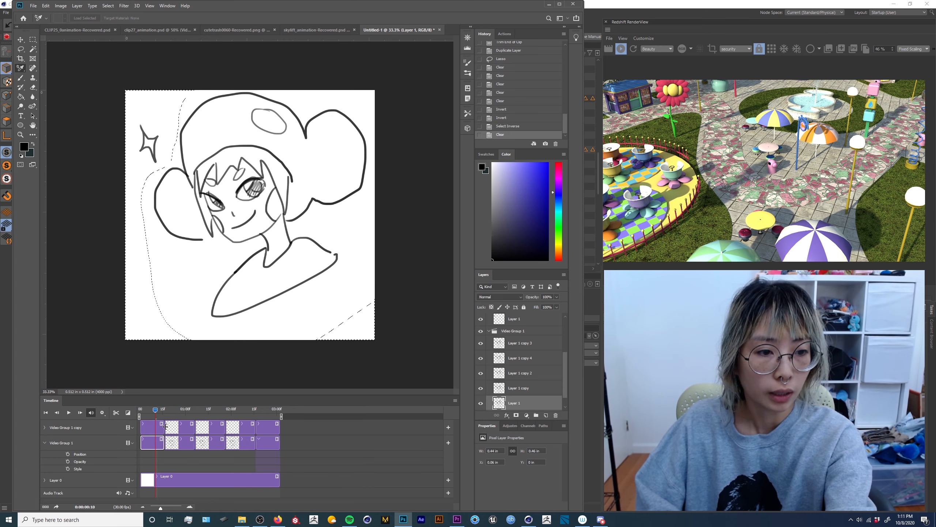
left_click(180, 410)
left_click(189, 443)
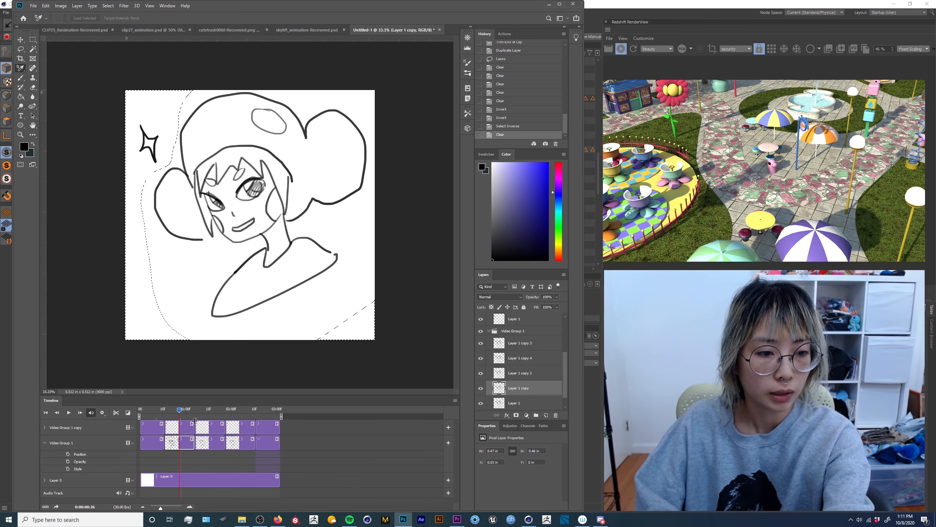
key("Delete")
left_click(211, 410)
left_click(218, 443)
key("Delete")
Clear the sparkle from the last two clips of Video Group 1, then deselect and return to the first clip
left_click_drag(217, 411, 243, 416)
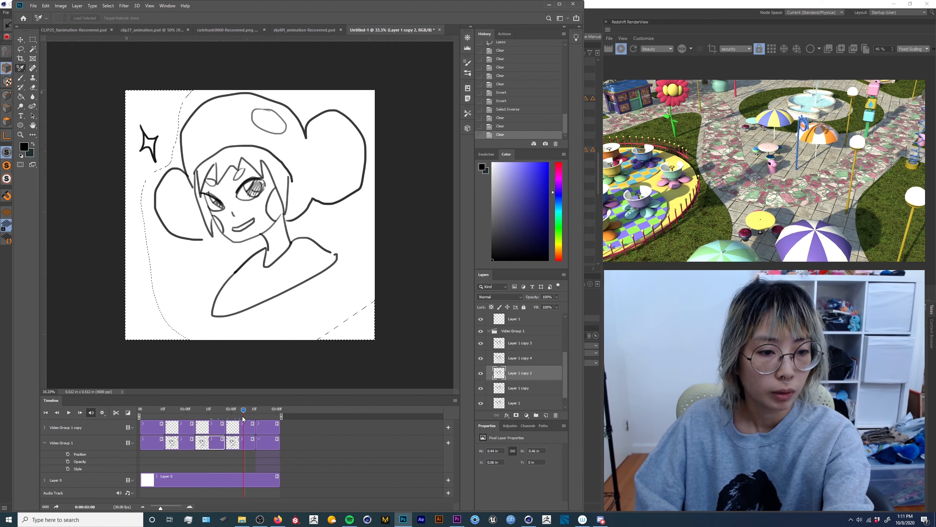
left_click(242, 438)
key("Delete")
left_click(264, 411)
left_click(267, 442)
key("Delete")
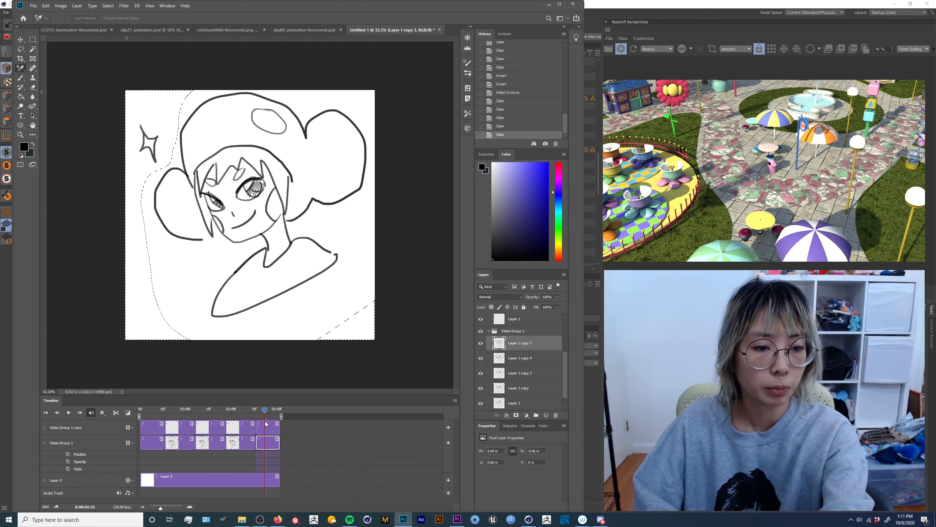
left_click(153, 409)
left_click(151, 441)
key("ctrl+d")
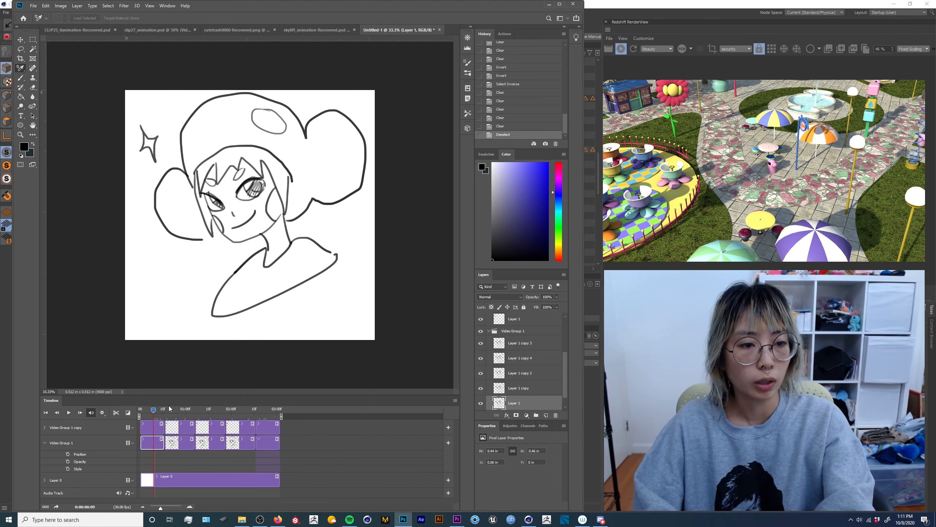
Delete the last three clips of Video Group 1 copy, keeping only Layer 1 and Layer 1 copy
left_click(169, 424)
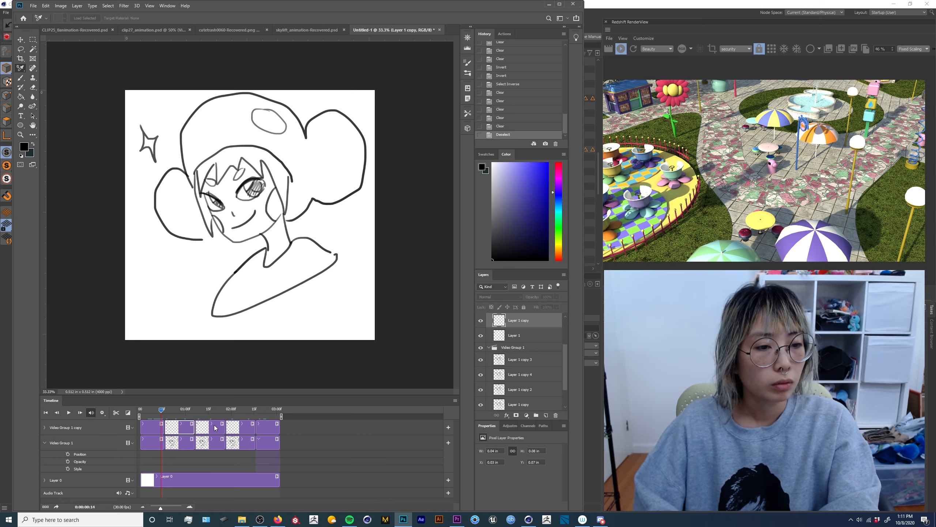
left_click(267, 424, "shift")
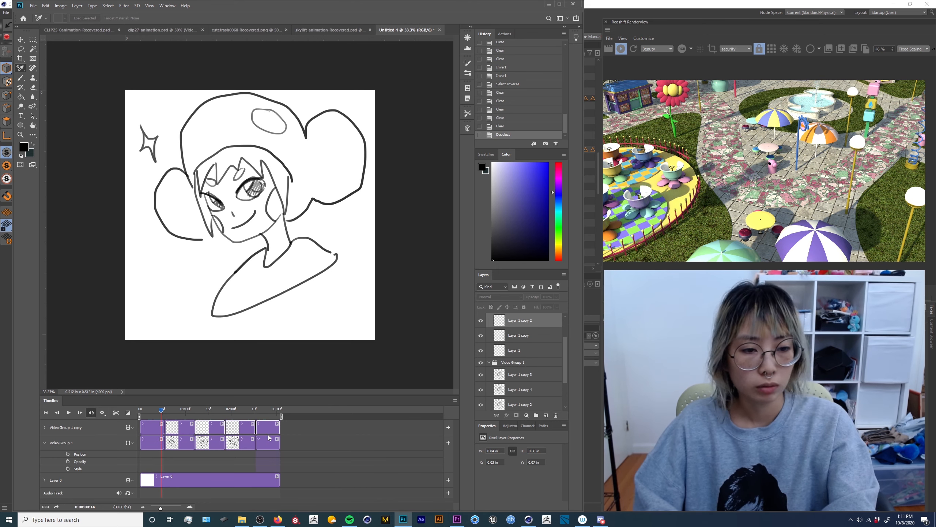
key("Delete")
Free-transform the sparkle on the second clip of Video Group 1 copy, rotating it slightly clockwise and enlarging it to about 117%
left_click_drag(162, 409, 181, 410)
left_click(167, 429)
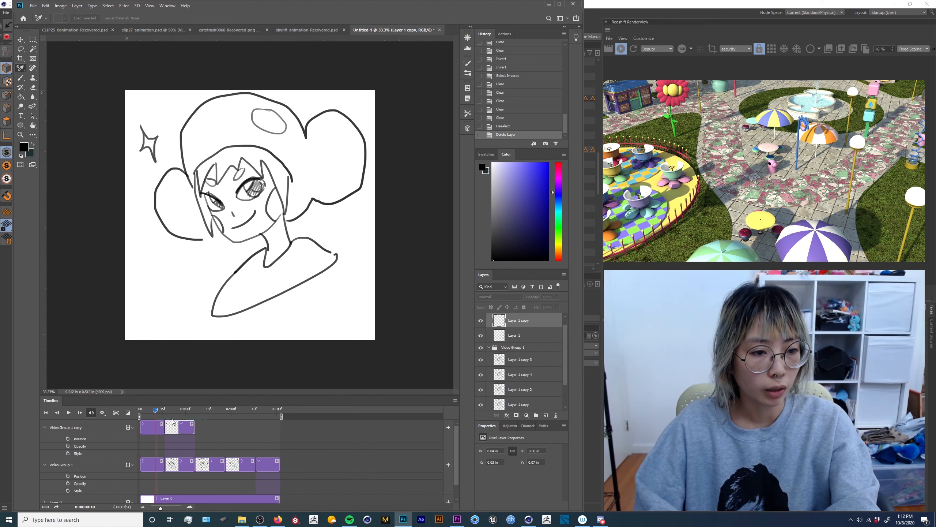
key("ctrl+t")
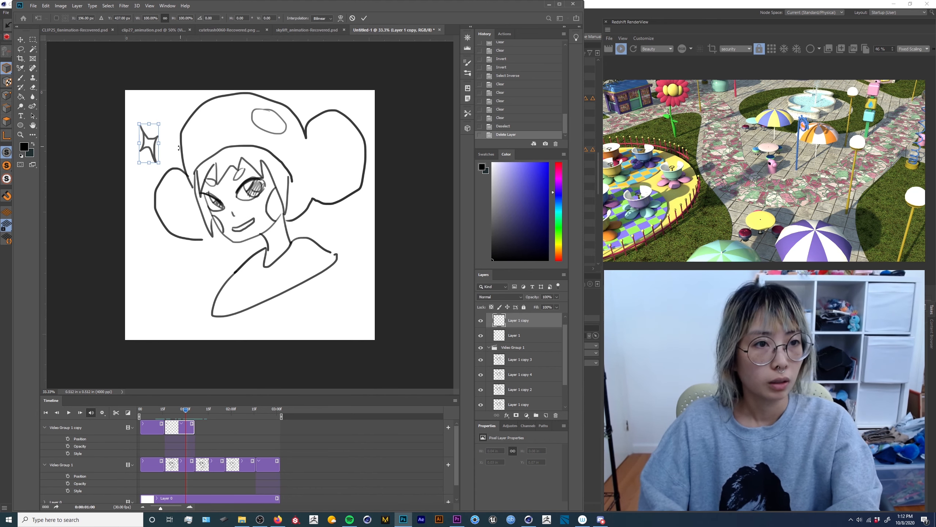
left_click_drag(174, 156, 169, 163)
key("Return")
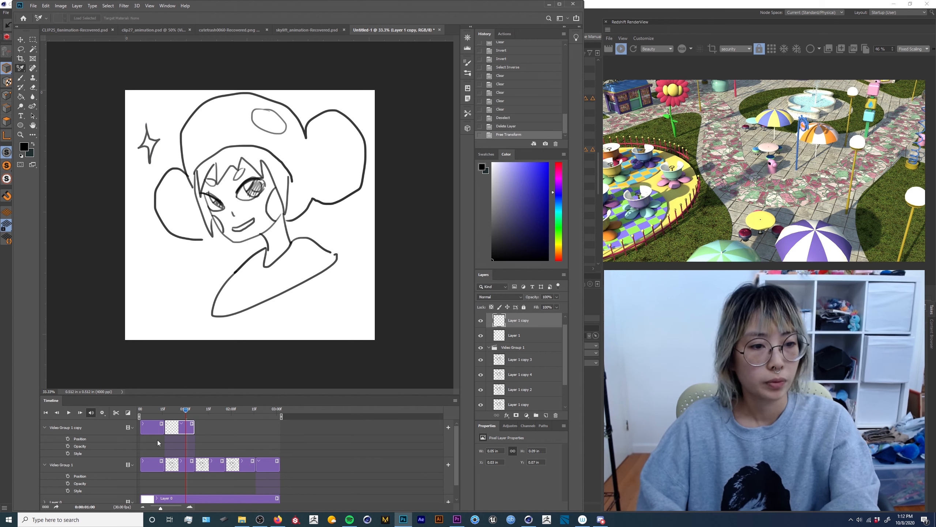
left_click_drag(185, 410, 170, 418)
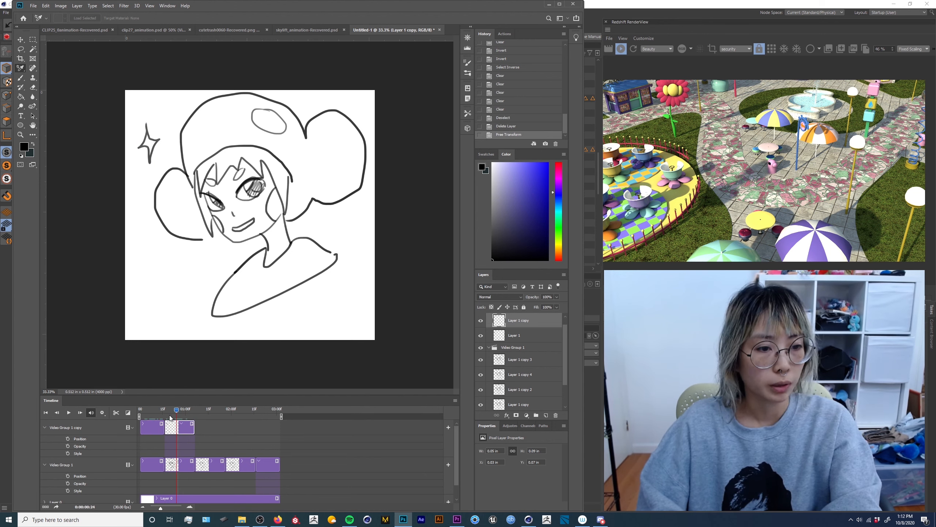
key("ctrl+t")
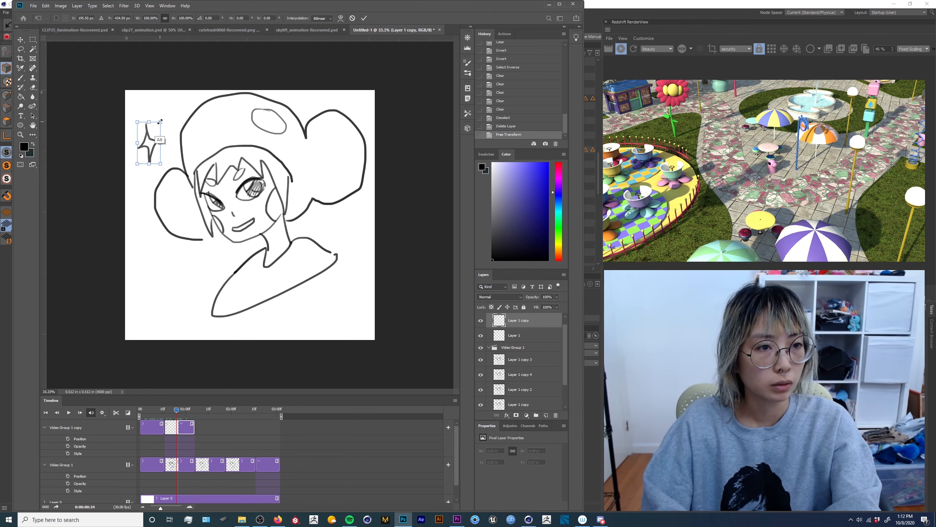
left_click_drag(160, 121, 162, 118)
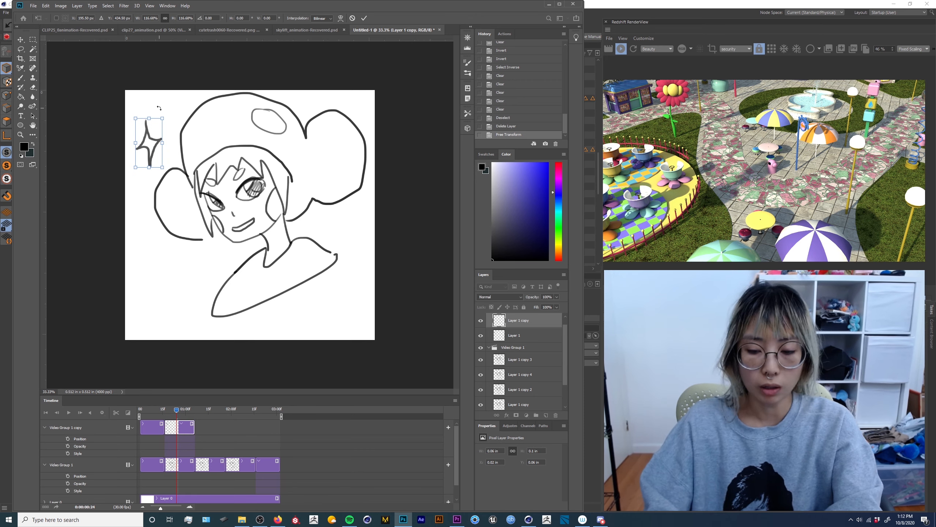
key("Return")
Duplicate the two sparkle clips twice to extend Video Group 1 copy past 3 seconds
mouse_move(177, 411)
left_mouse_down()
mouse_move(155, 411)
mouse_move(175, 410)
left_mouse_up()
left_click(154, 428)
left_click(174, 431, "ctrl")
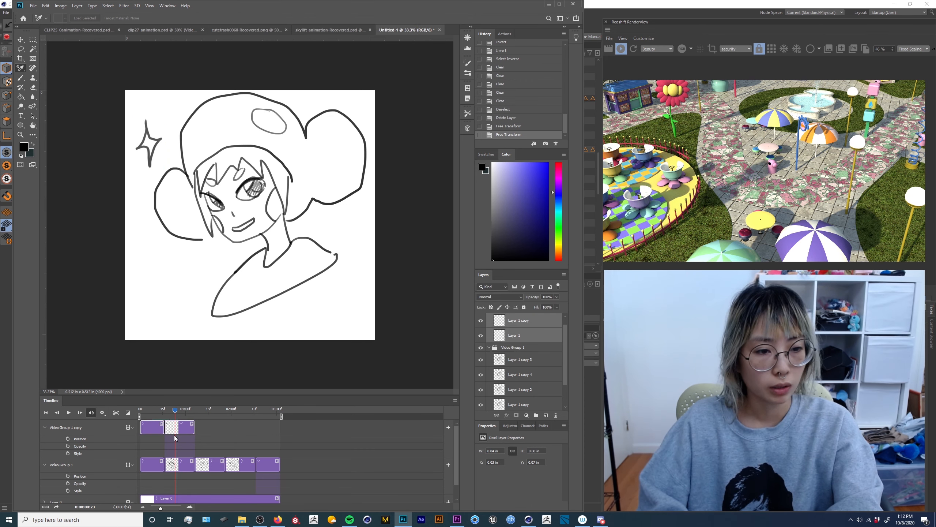
key("ctrl+j")
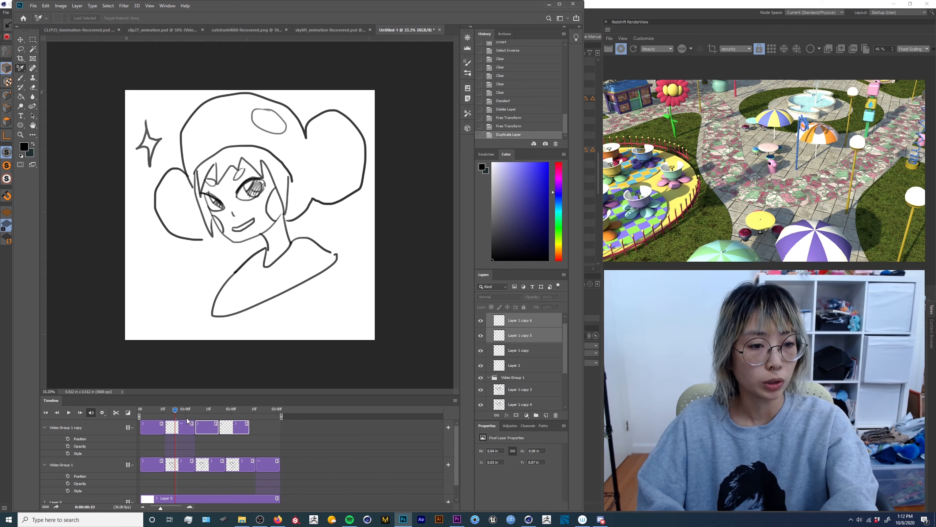
key("space")
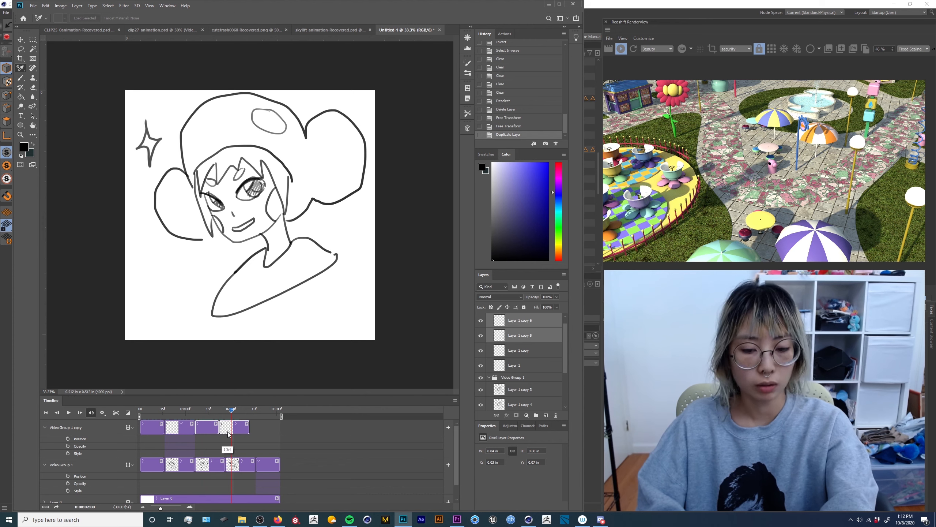
key("ctrl+j")
left_click(283, 412)
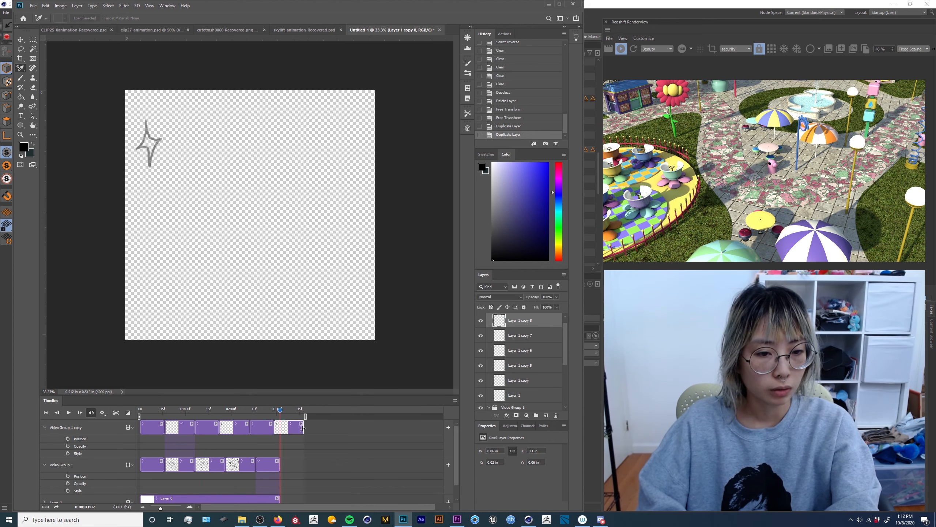
Trim the last sparkle clip to end with the other tracks at about 3 seconds and play the animation
left_click_drag(302, 428, 140, 412)
key("space")
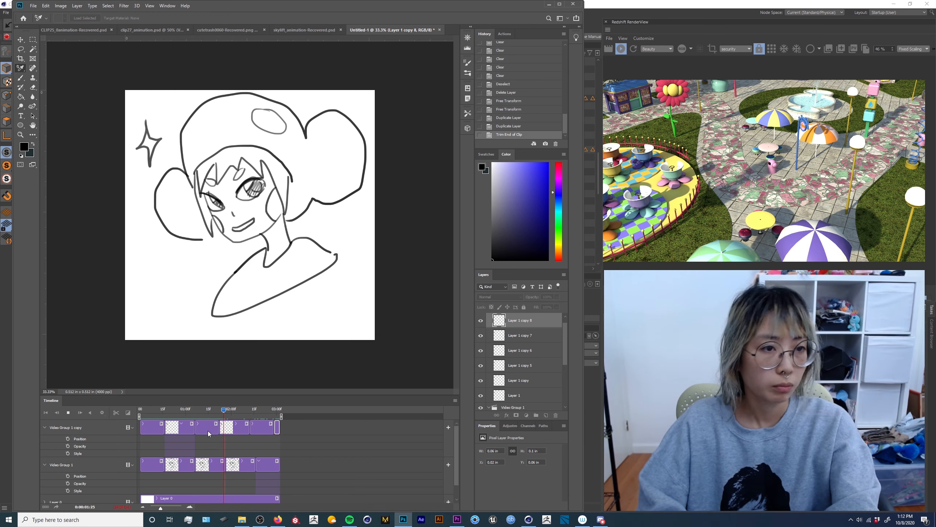
key("space")
Trim the first two sparkle clips, Layer 1 and Layer 1 copy, to about 8 frames each
mouse_move(161, 427)
left_mouse_down()
mouse_move(153, 426)
mouse_move(165, 427)
left_mouse_up()
left_click(177, 429)
left_click(183, 428)
Delete the four duplicated sparkle clips that follow the two shortened ones in Video Group 1 copy
left_click(195, 427, "shift")
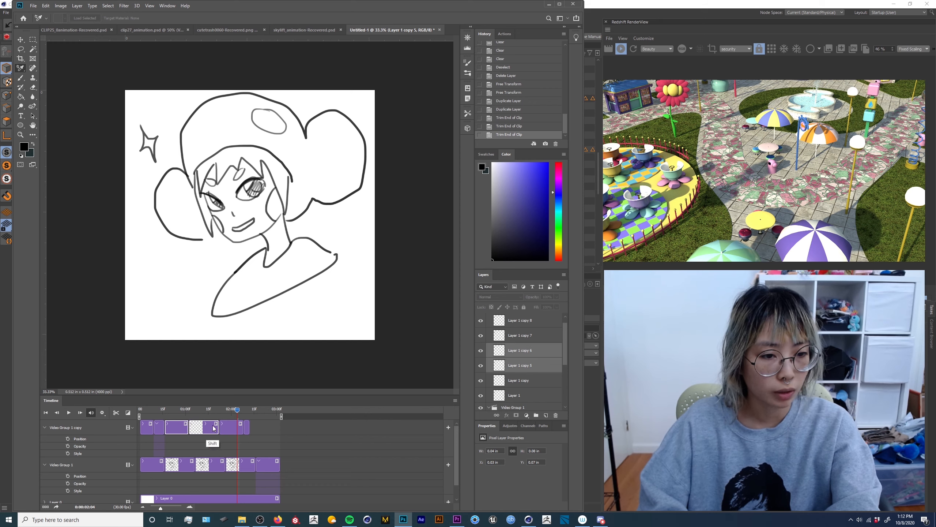
left_click(236, 427, "shift")
left_click(246, 427, "shift")
key("Delete")
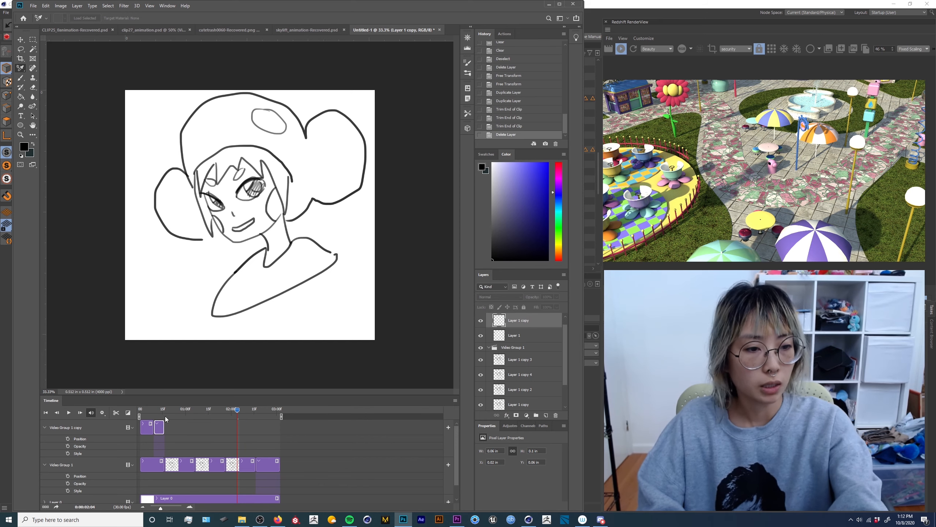
Duplicate the pair of shortened sparkle clips five times to fill Video Group 1 copy
left_click(164, 410)
left_click_drag(158, 407, 150, 412)
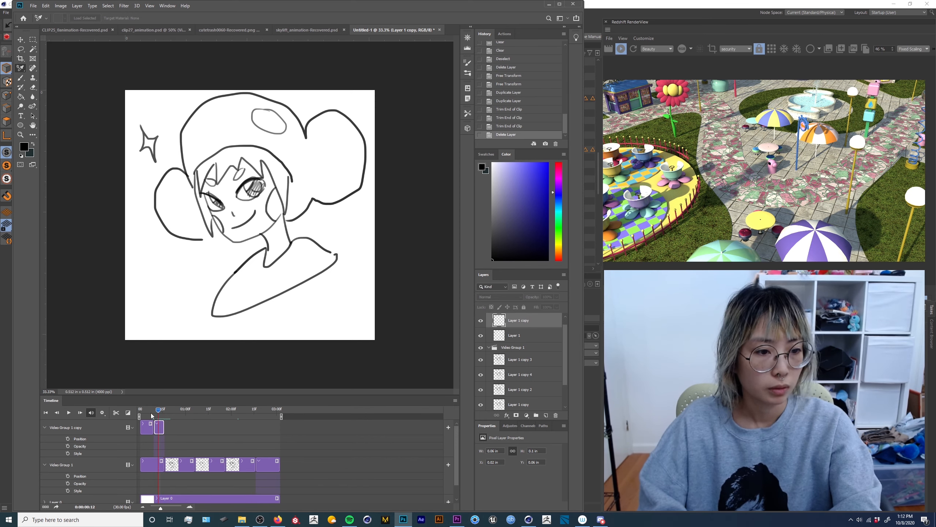
left_click(152, 431)
left_click(160, 428, "ctrl")
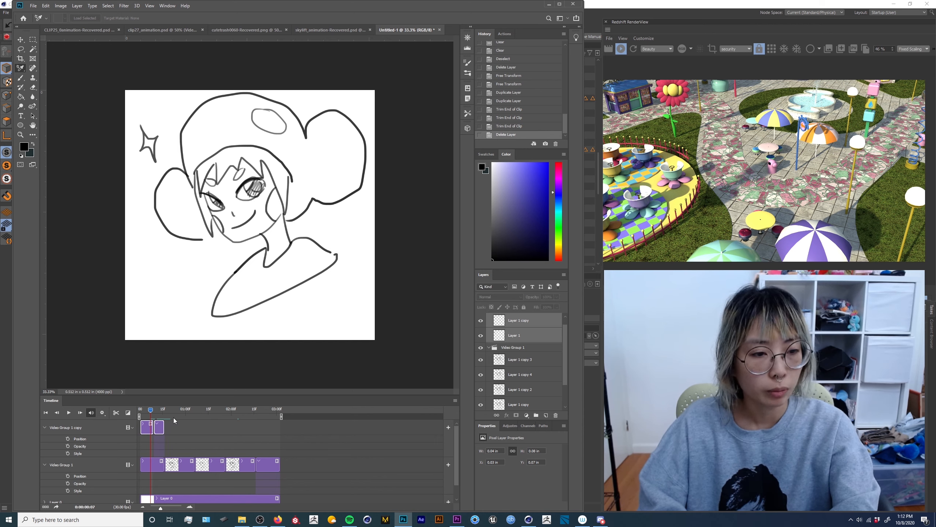
key("ctrl+j")
key("ctrl+j")
key("ctrl+j")
key("ctrl+j")
key("ctrl+j")
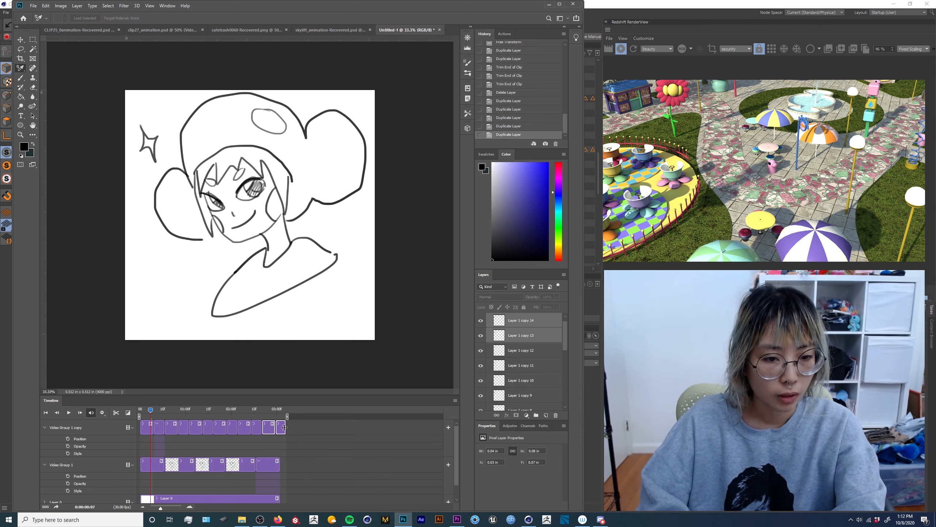
Trim the last sparkle clip, Layer 1 copy 14, to end at about 3 seconds, and play back the animation
left_click_drag(285, 427, 281, 429)
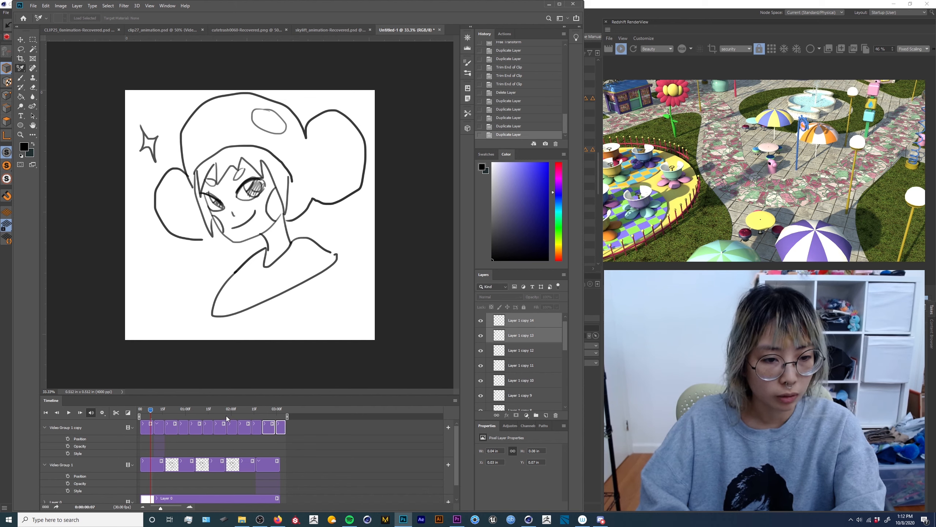
left_click(280, 433)
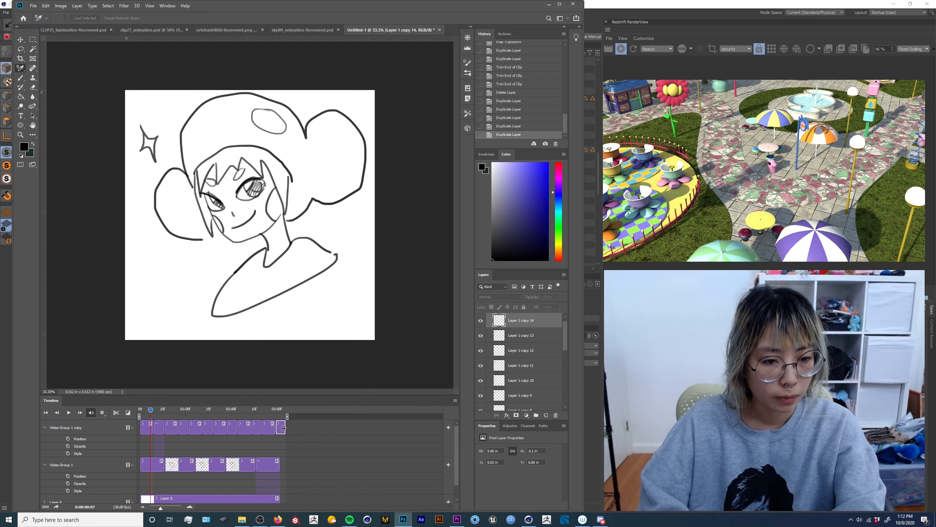
left_click_drag(284, 428, 278, 427)
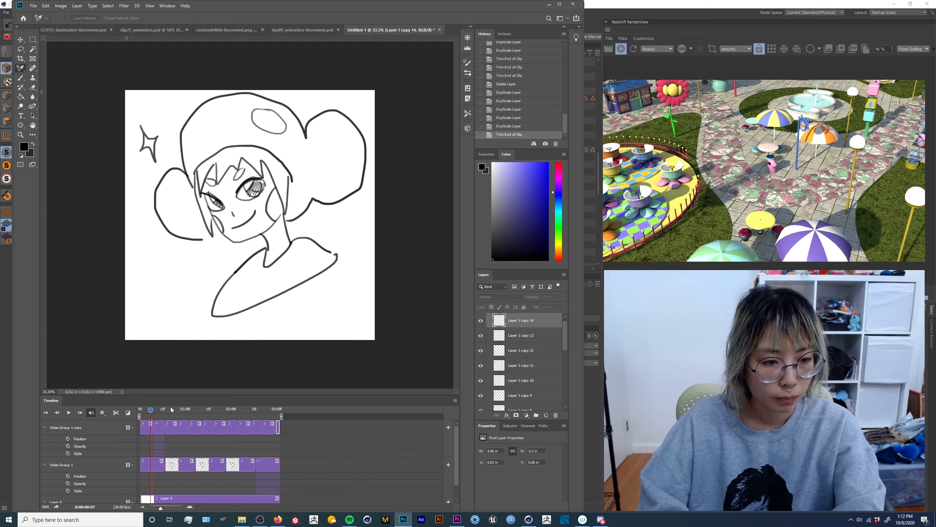
key("space")
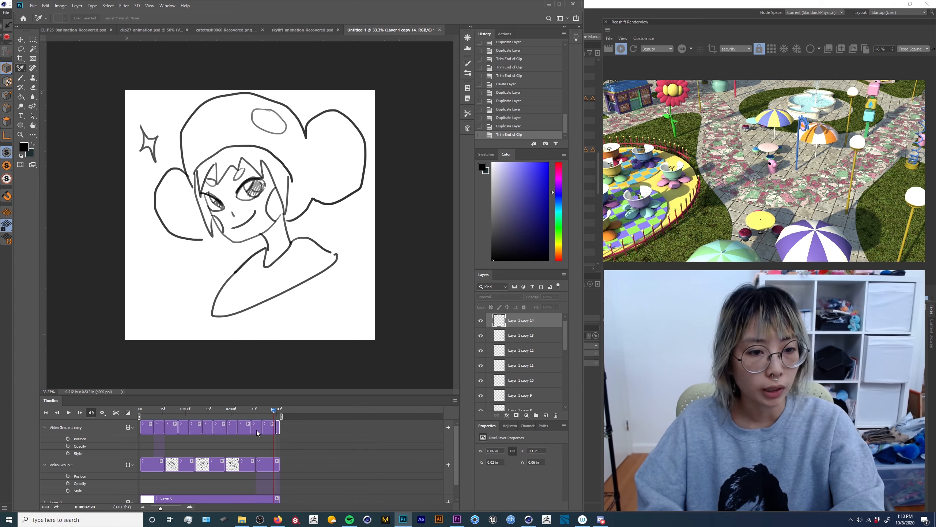
left_click(272, 408)
left_click_drag(272, 410, 233, 410)
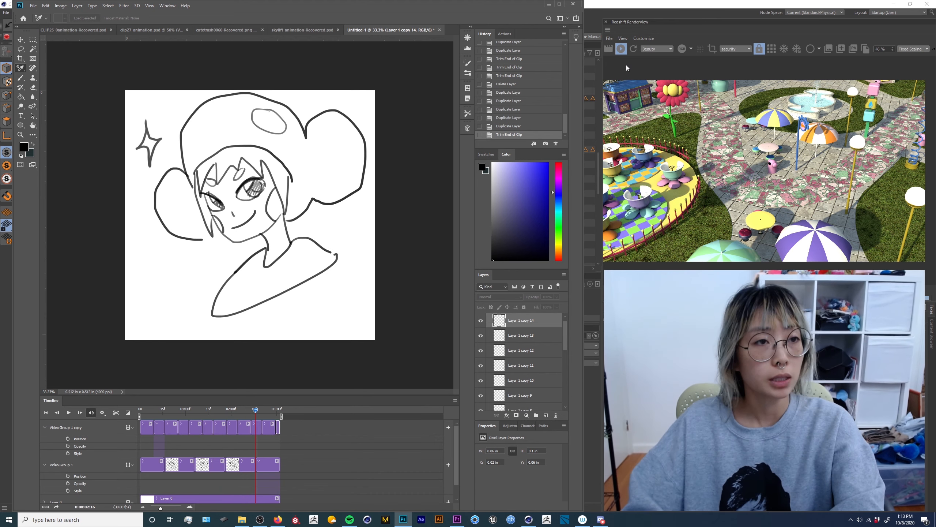
Open the Photoshop file animation-COLOR from the STRAYRATSxVANS folder
left_click(34, 6)
left_click(45, 21)
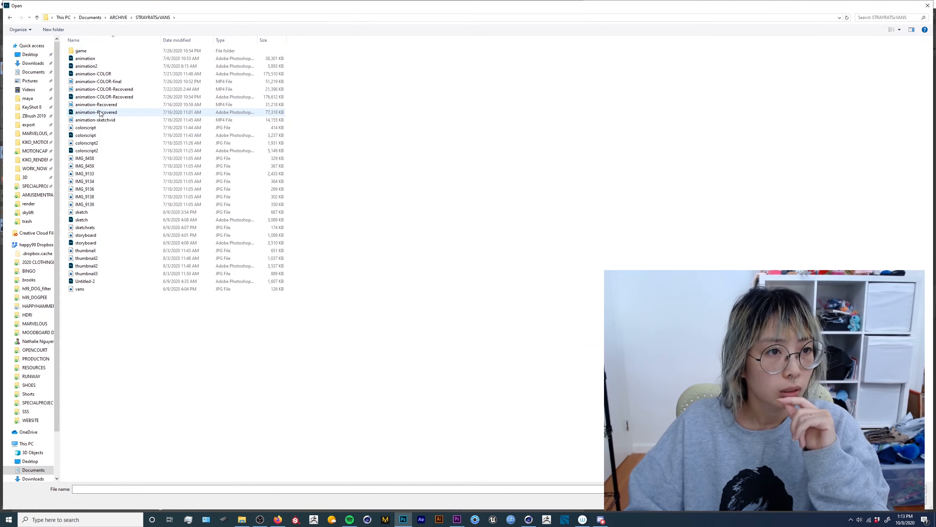
double_click(116, 74)
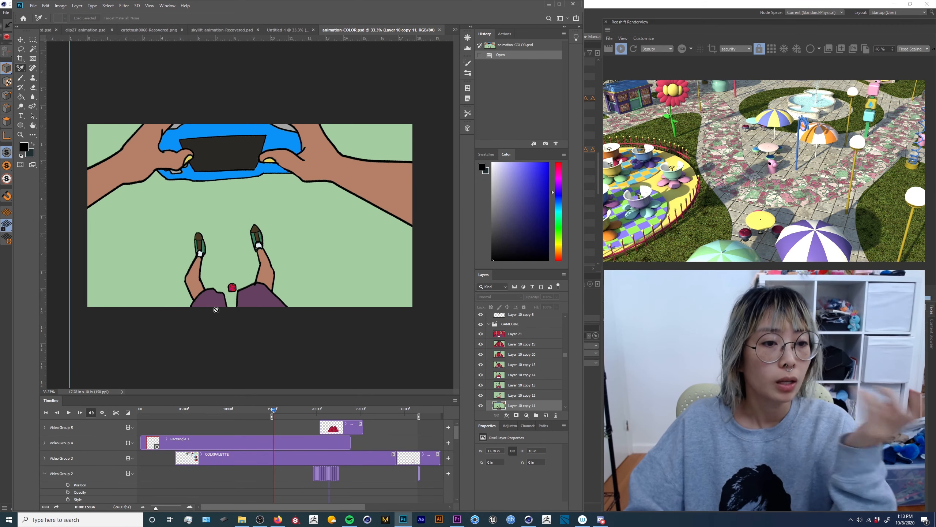
Enlarge the timeline area and look through all video groups of the colour animation, from Video Group 5 down to the audio track
left_click_drag(156, 510, 154, 510)
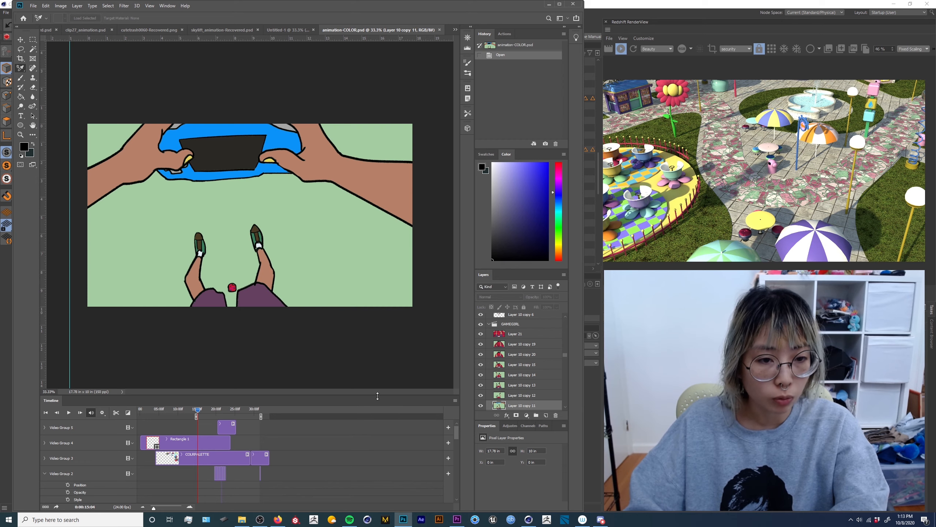
left_click_drag(377, 396, 391, 243)
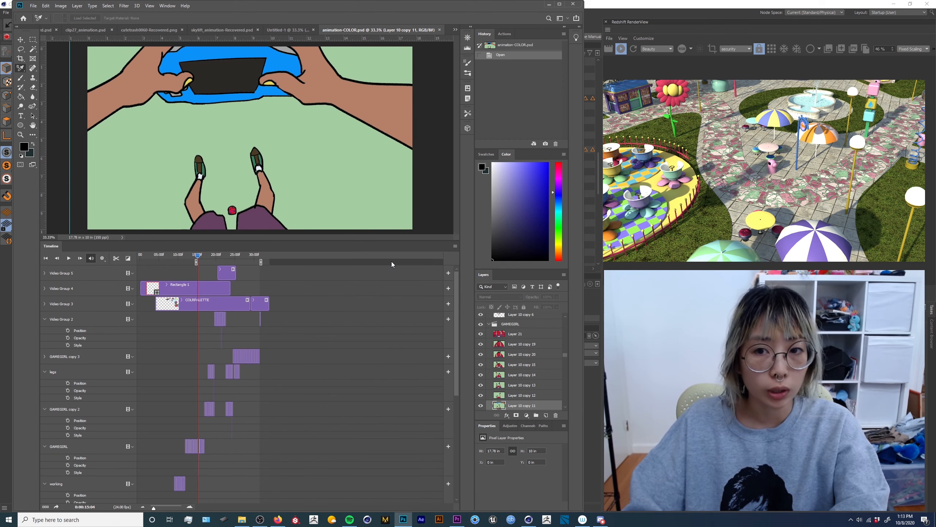
scroll(448, 349, "down", 3)
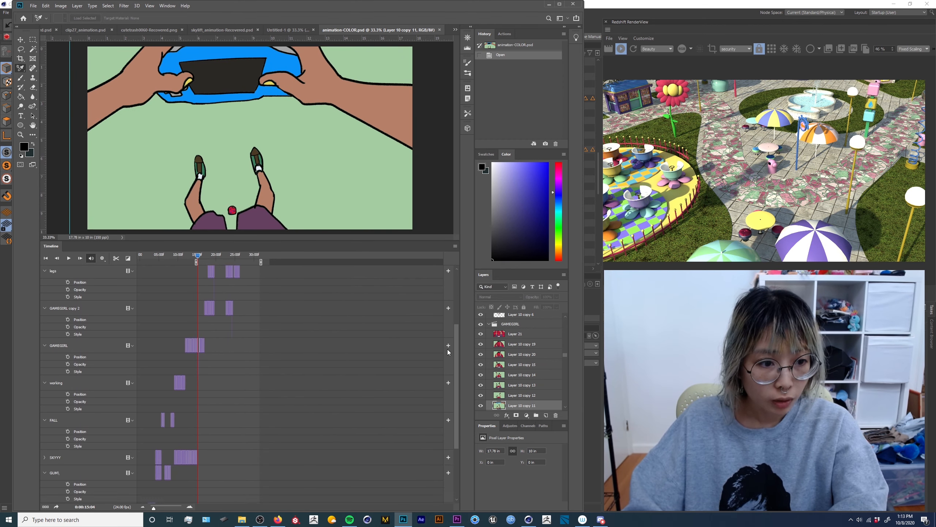
scroll(448, 349, "down", 3)
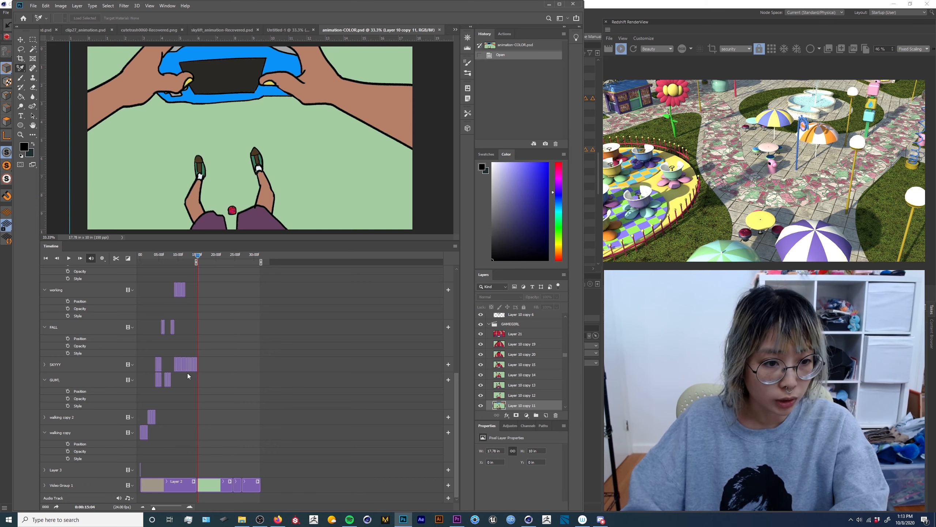
left_click_drag(154, 509, 157, 508)
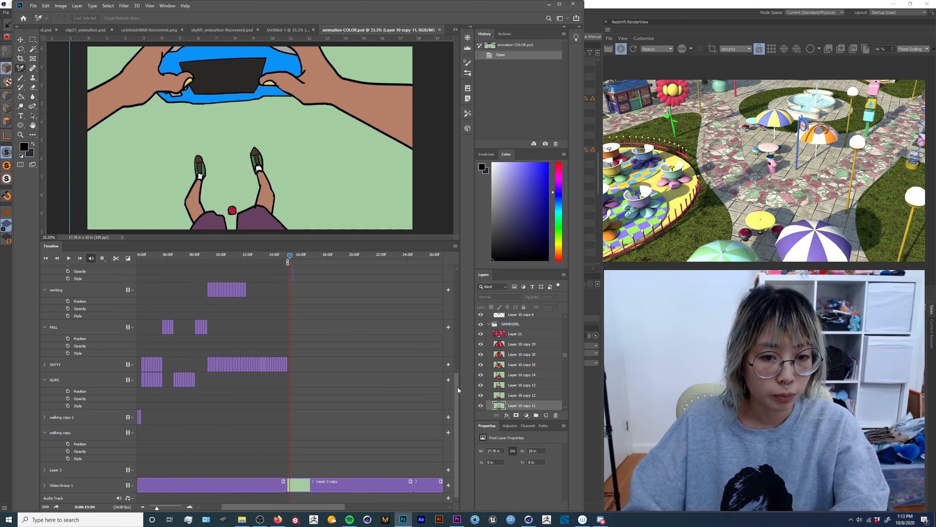
left_click_drag(458, 387, 488, 254)
Return the playhead to the start, turn on the Rectangle 1 frame guide, and hide its whole Video Group 4
left_click_drag(255, 258, 144, 262)
left_click(80, 290)
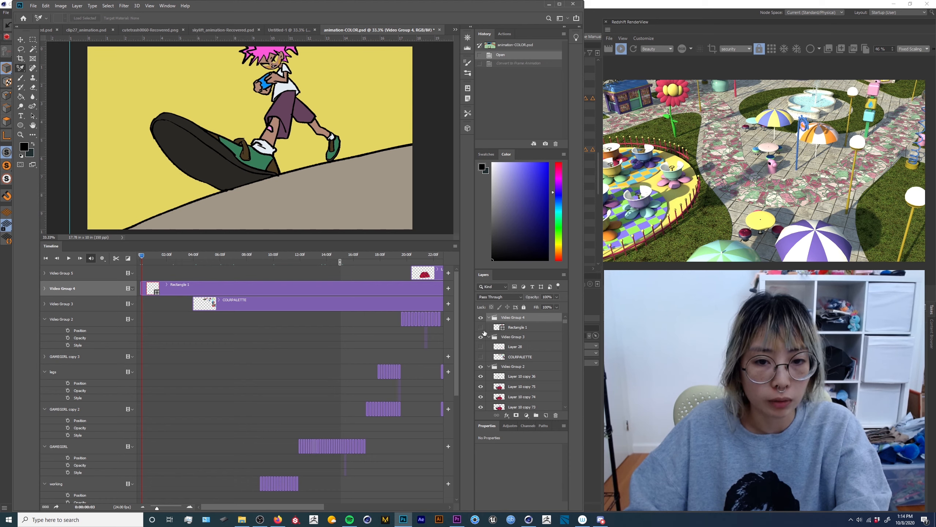
left_click(481, 328)
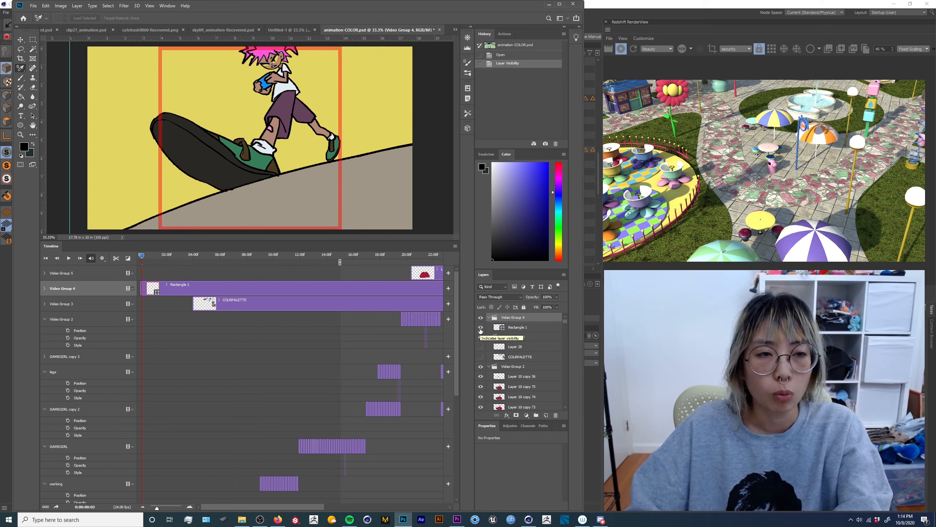
left_click(144, 258)
left_click_drag(144, 258, 139, 258)
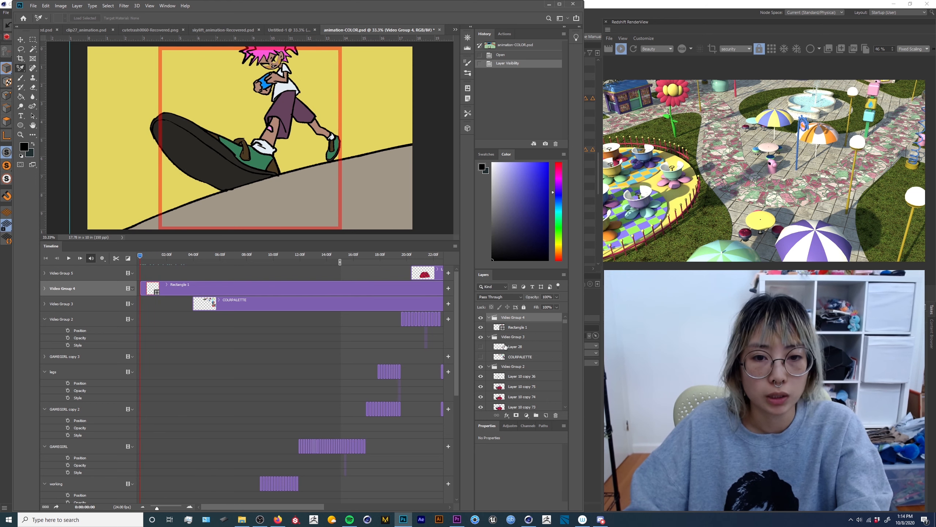
left_click(481, 318)
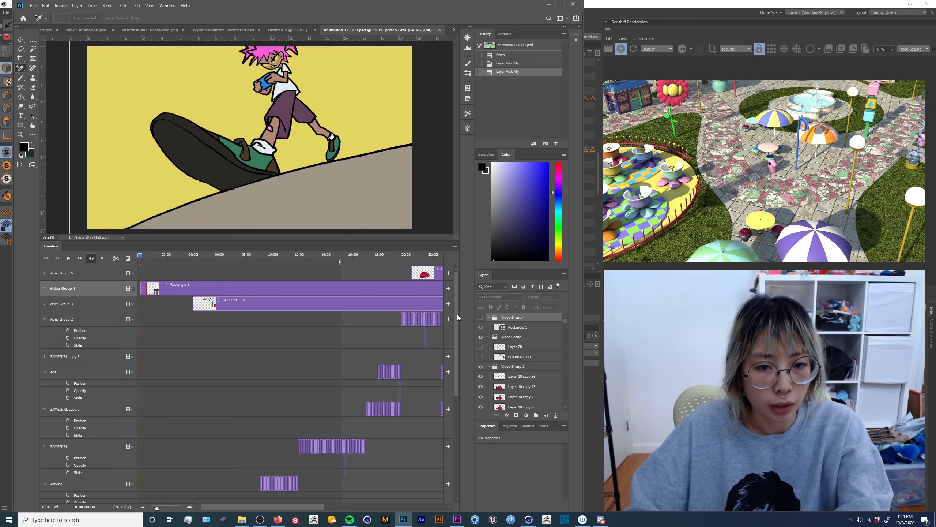
Locate the walking copy group and scrub through its frames over the first two seconds
scroll(197, 379, "down", 10)
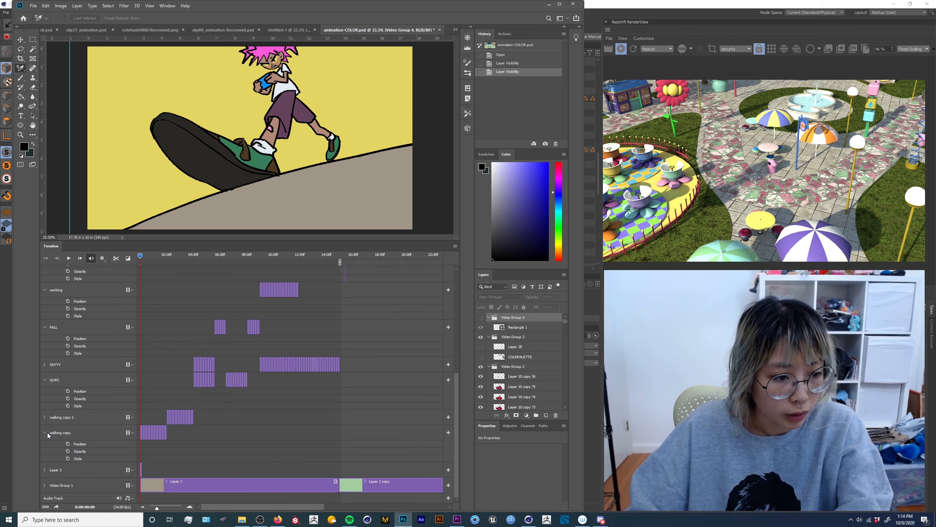
left_click(79, 436)
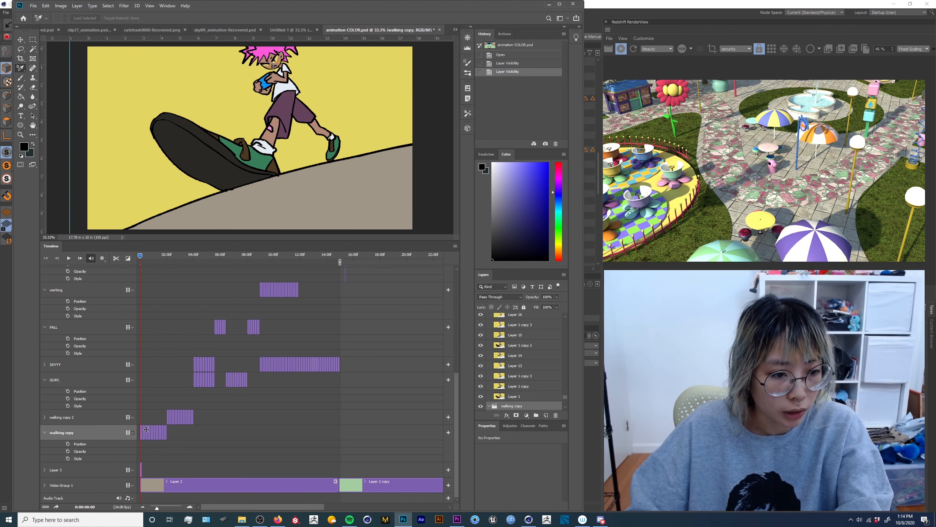
left_click_drag(156, 508, 163, 509)
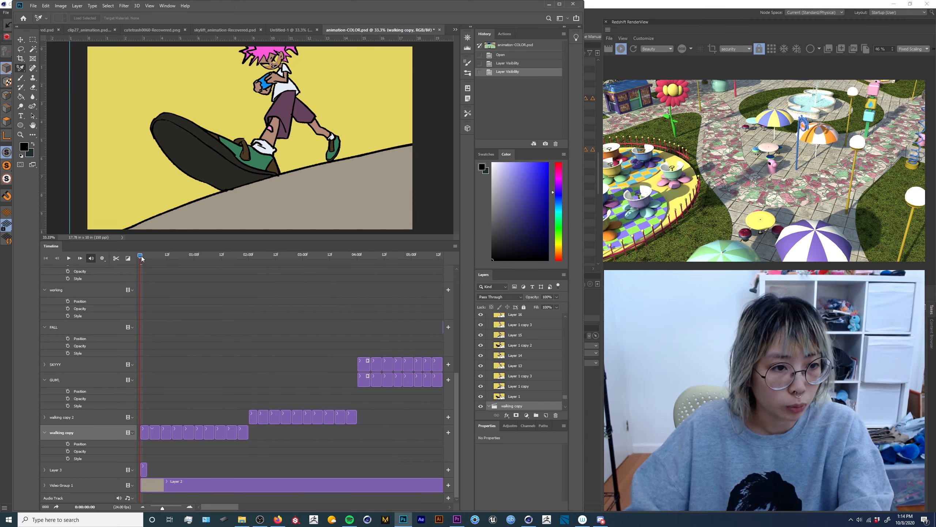
left_click_drag(146, 258, 251, 268)
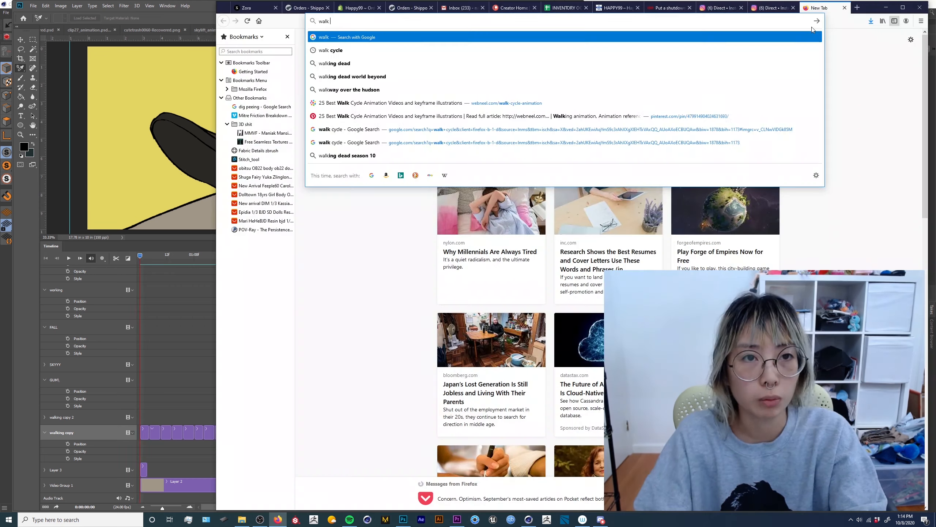
Switch to Firefox and search Google Images for "walk cycle"
type("cycle")
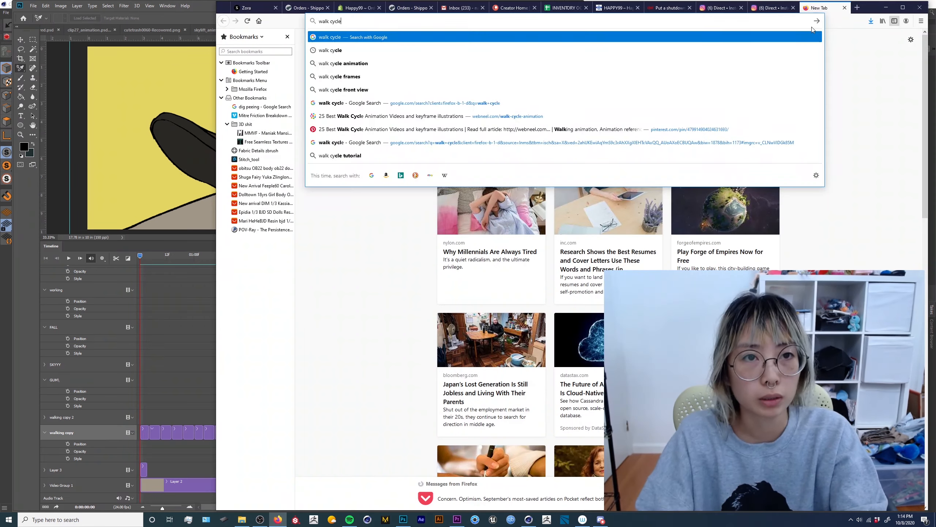
key("Return")
left_click(396, 72)
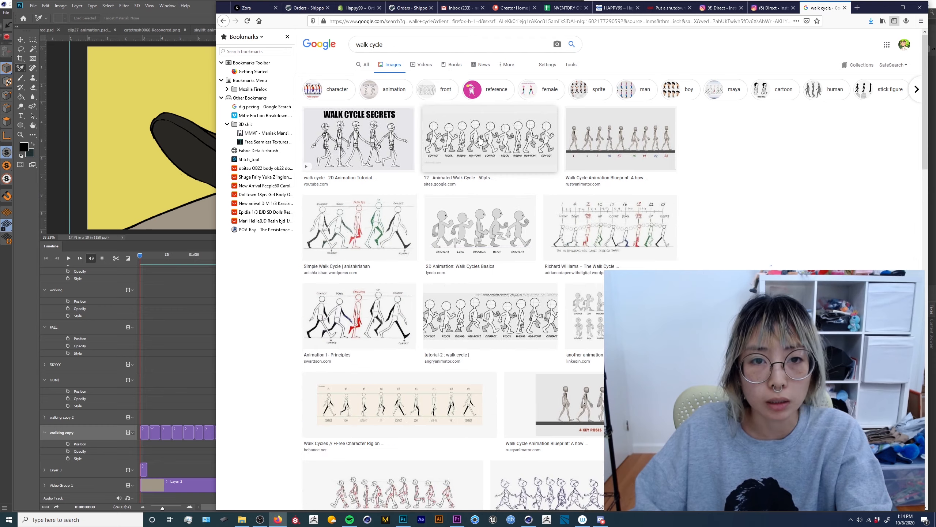
Open the "12 - Animated Walk Cycle" result's web page and view its walk cycle pose chart as a standalone image
left_click(480, 139)
left_click(742, 140)
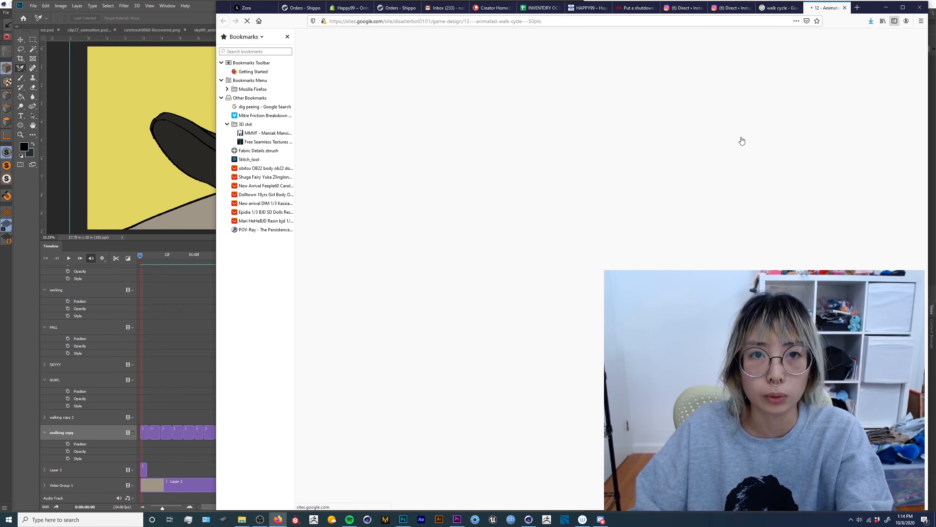
scroll(627, 222, "down", 4)
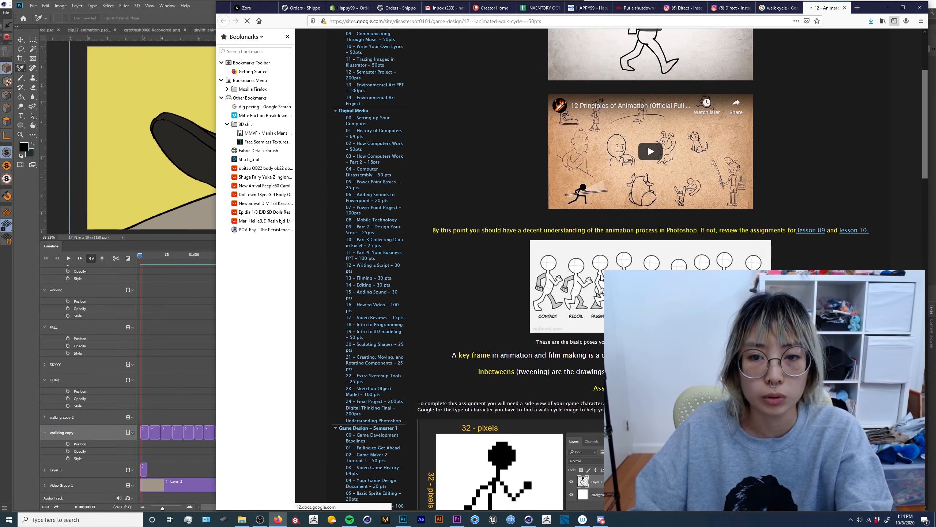
left_click(608, 251)
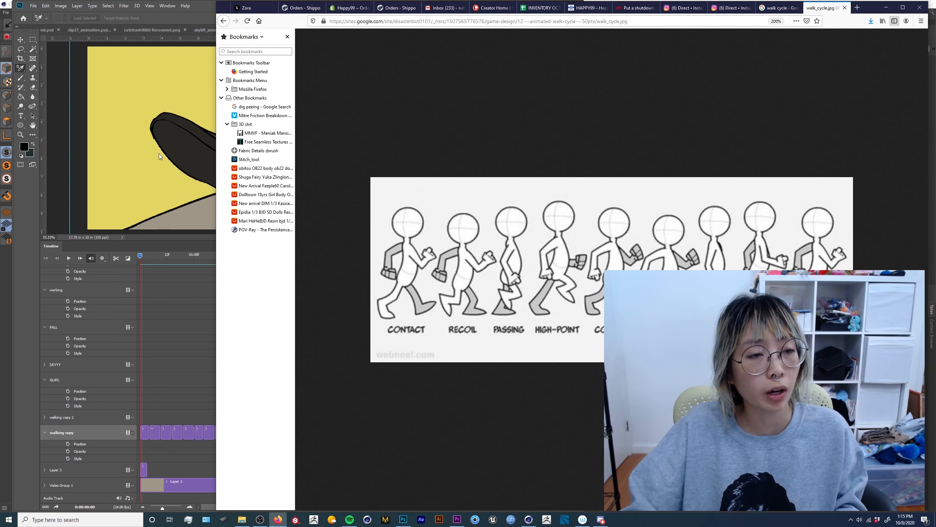
Switch back to Photoshop and open the rough sketch file animation from the STRAYRATSxVANS folder
left_click(146, 262)
left_click(33, 5)
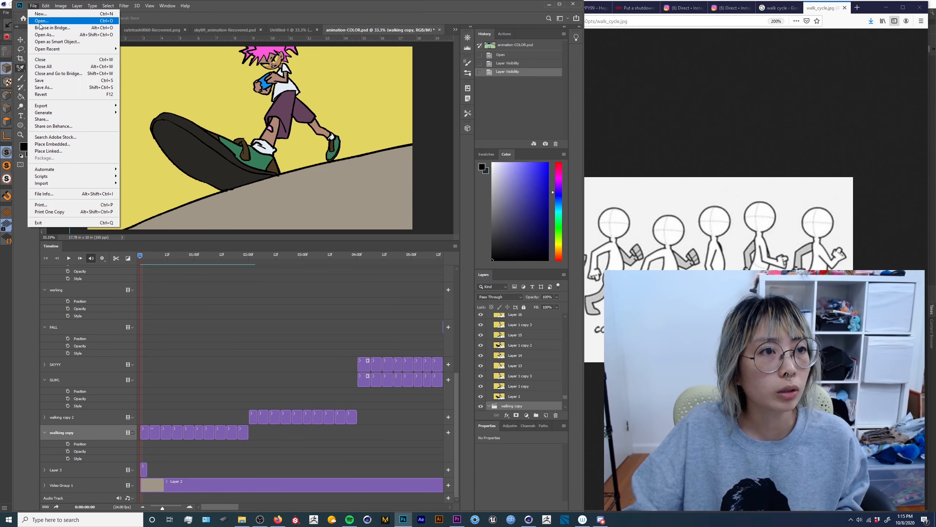
left_click(39, 22)
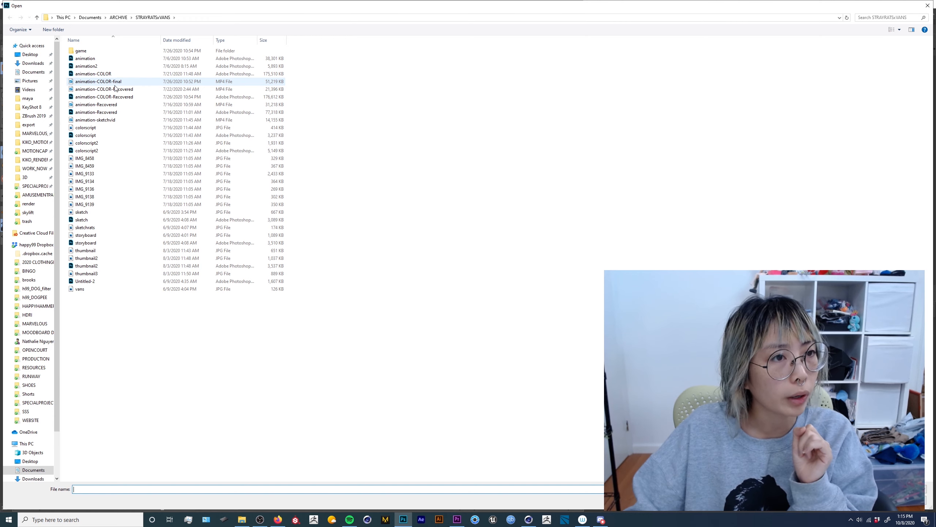
double_click(119, 58)
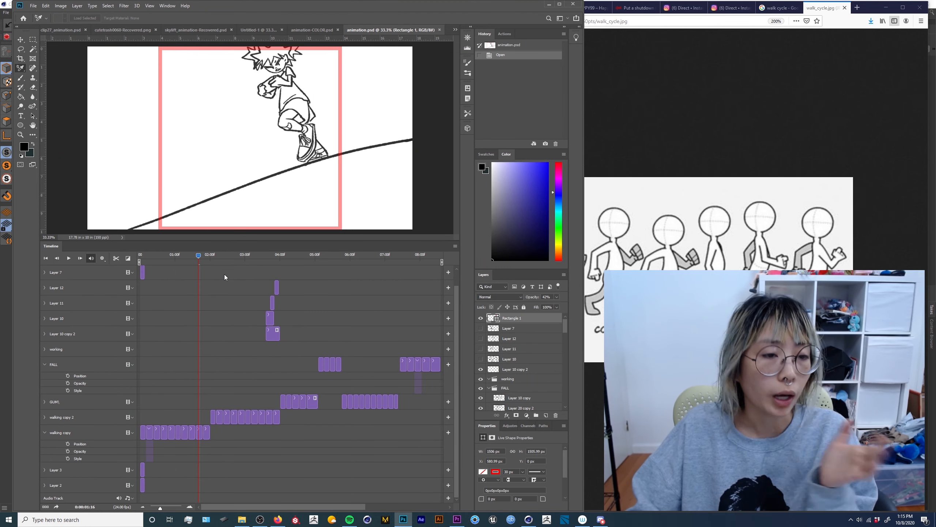
Scrub through the rough sketch animation from the start to about 5 seconds
left_click_drag(193, 258, 141, 266)
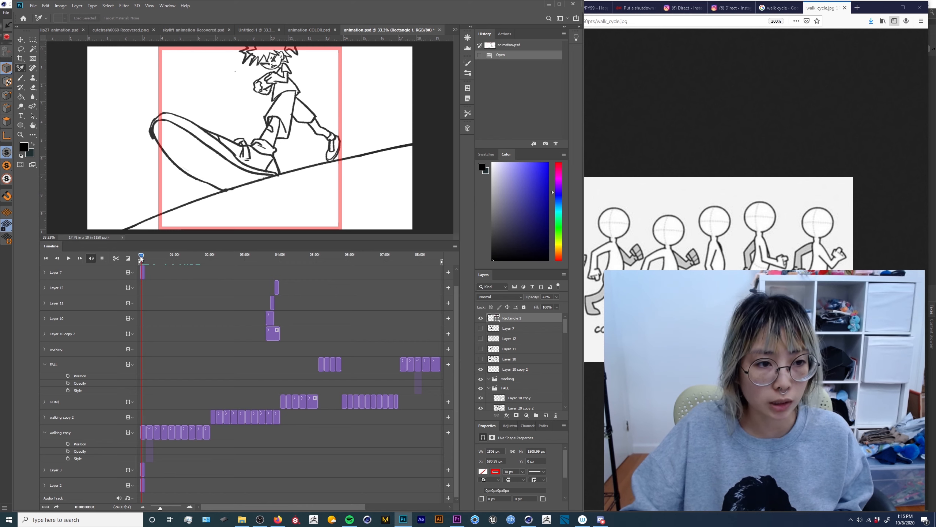
left_click_drag(141, 258, 280, 273)
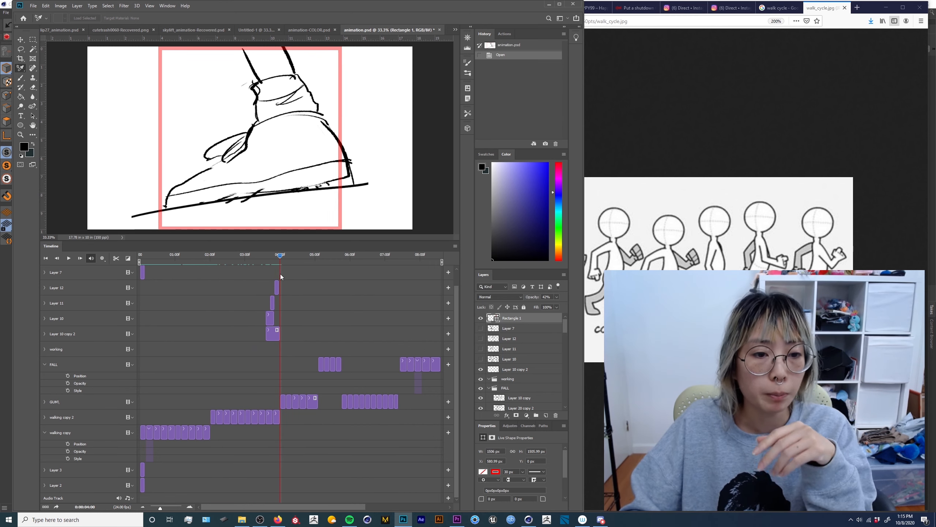
left_click(182, 408)
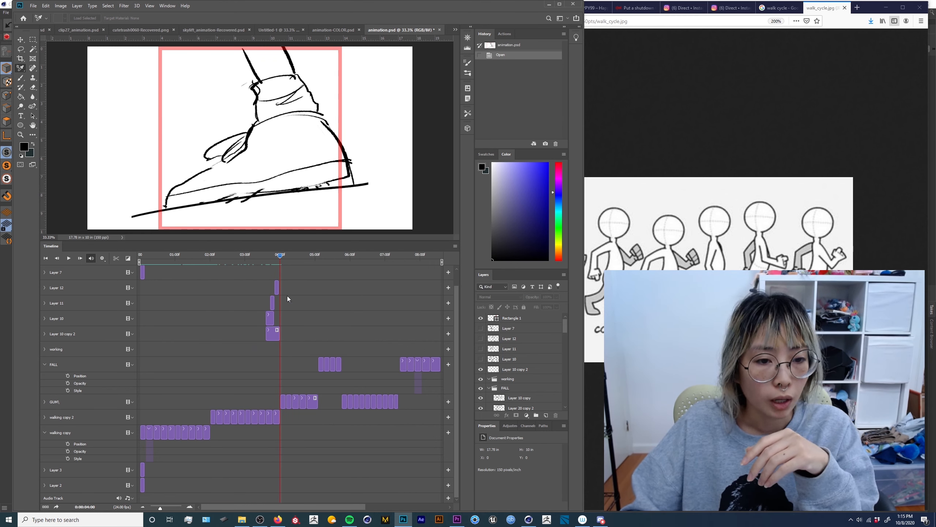
left_click_drag(279, 258, 325, 264)
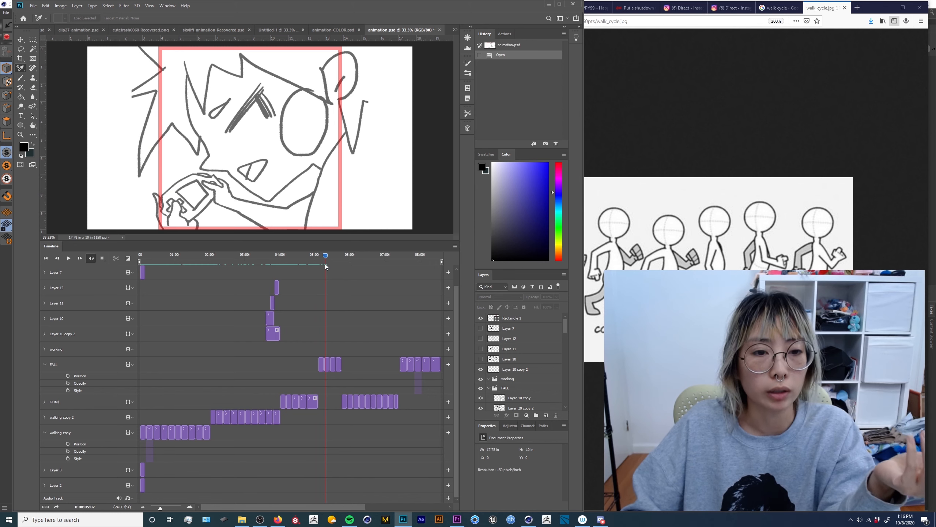
Set the FALL group's opacity to 100%
left_click(82, 365)
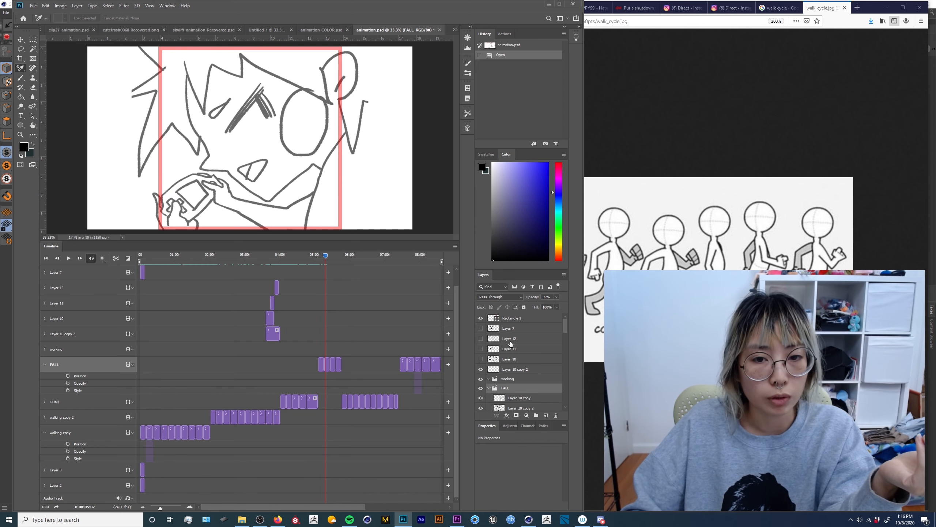
left_click(557, 296)
left_click_drag(553, 306, 565, 306)
Scrub back and forth over the FALL close-up frames between 5 and 6 seconds and on to about 7 seconds
mouse_move(326, 258)
left_mouse_down()
mouse_move(343, 260)
mouse_move(323, 263)
mouse_move(335, 270)
mouse_move(328, 274)
left_mouse_up()
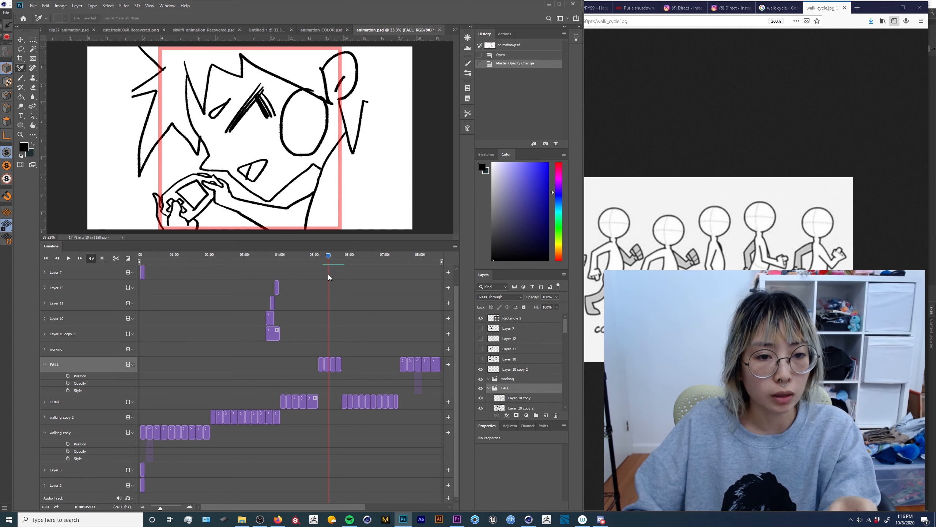
left_click(339, 256)
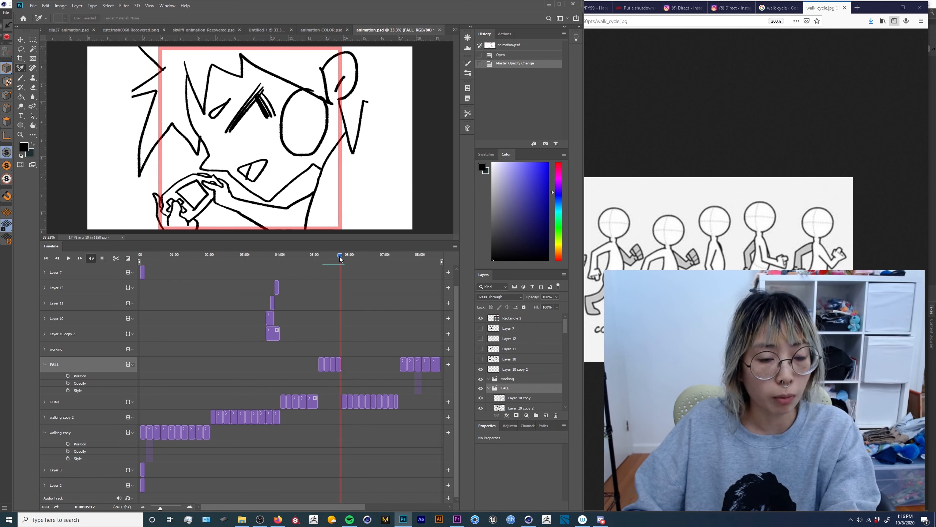
left_click_drag(340, 257, 333, 264)
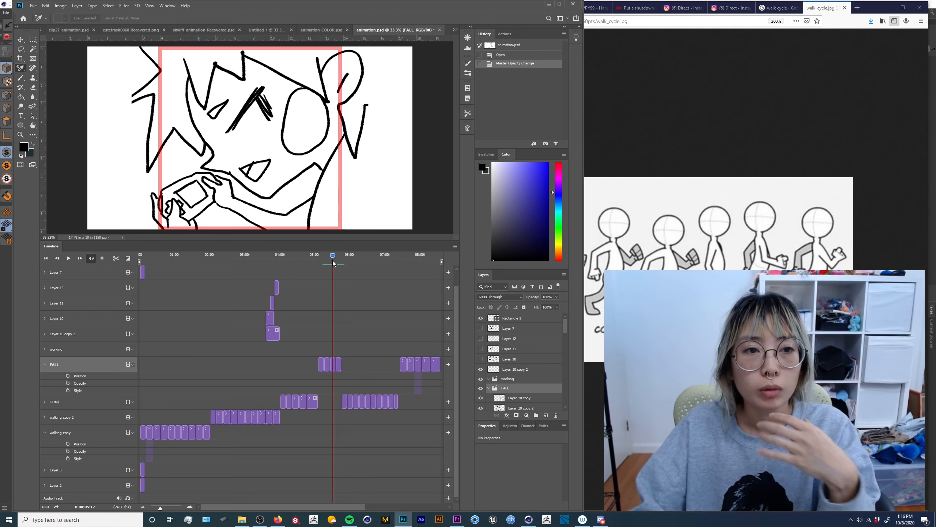
left_click_drag(334, 261, 388, 271)
Switch to the animation-COLOR document and scrub from the shoe close-up to the falling shot at about 8 seconds
left_click(315, 30)
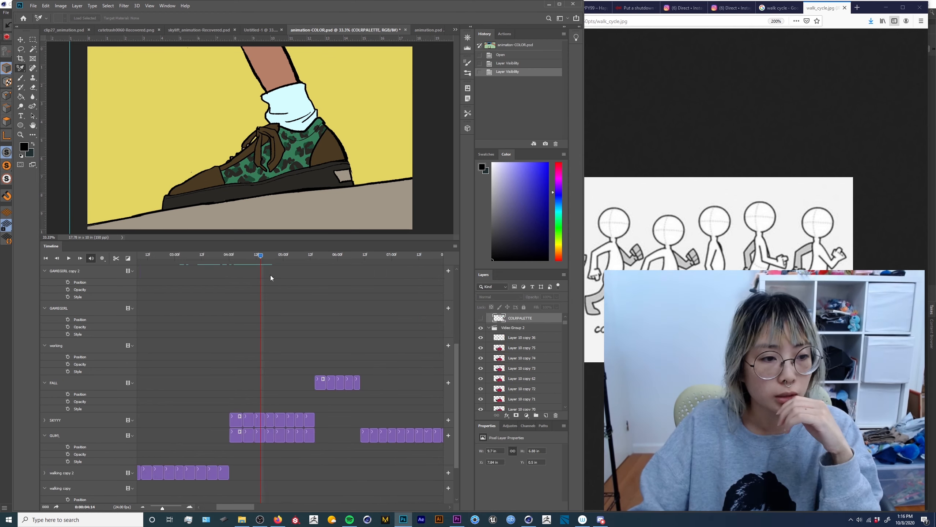
left_click_drag(260, 257, 439, 262)
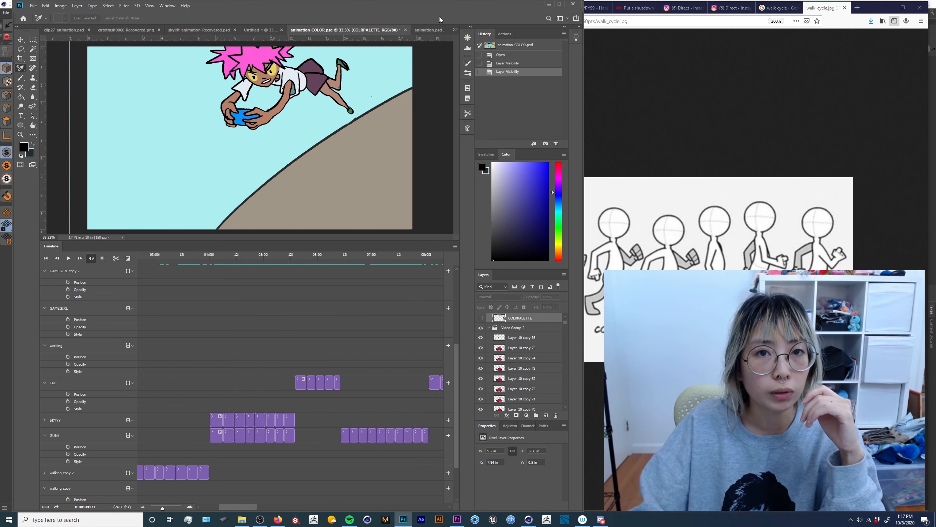
Switch to the rough sketch animation document and scrub back and forth over the falling frames between 7 and 8 seconds
left_click(428, 30)
left_click_drag(199, 253, 254, 262)
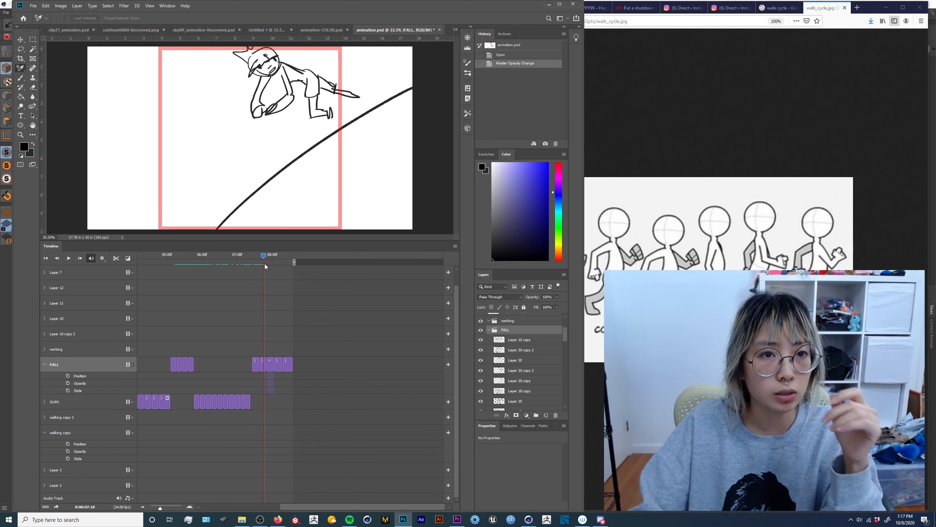
mouse_move(265, 263)
left_mouse_down()
mouse_move(253, 272)
mouse_move(269, 272)
left_mouse_up()
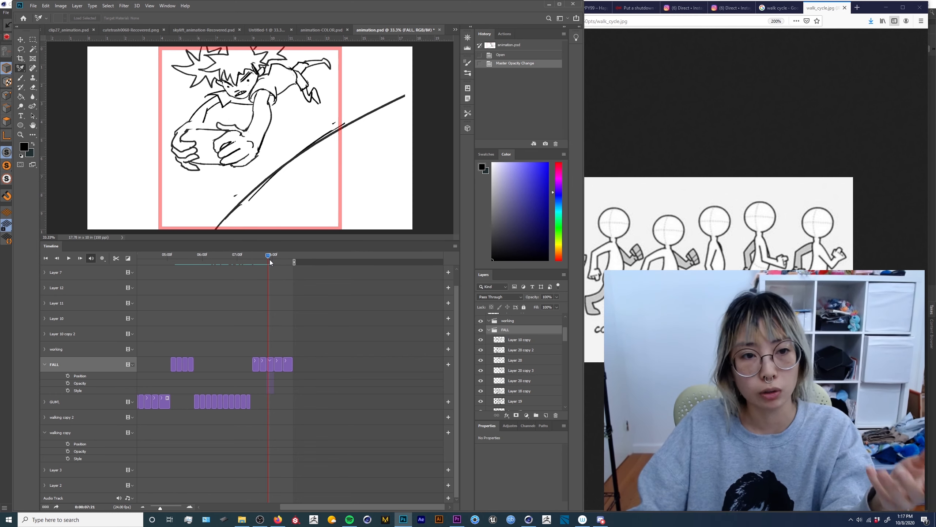
mouse_move(268, 255)
left_mouse_down()
mouse_move(291, 260)
mouse_move(257, 265)
mouse_move(273, 264)
mouse_move(257, 256)
left_mouse_up()
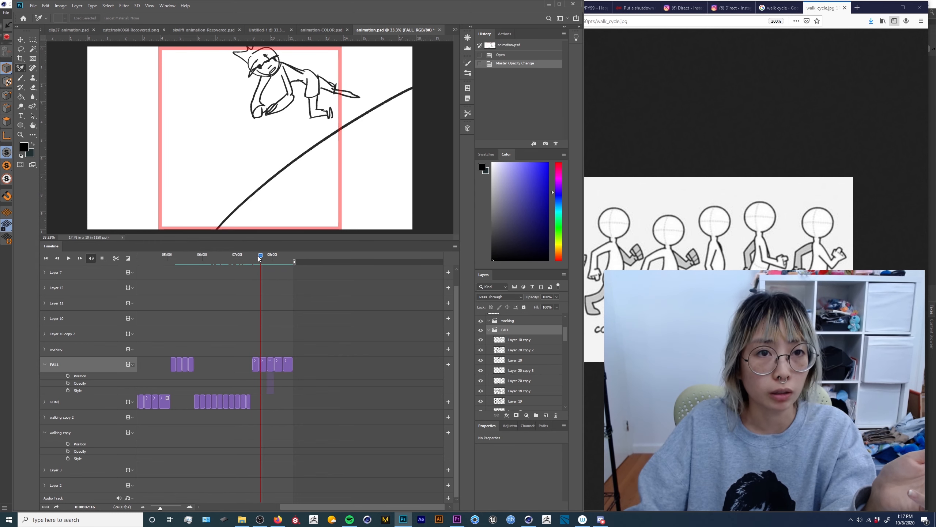
Switch to the animation-COLOR document and scrub on to the hands and game console shot at about 14 seconds
left_click(321, 30)
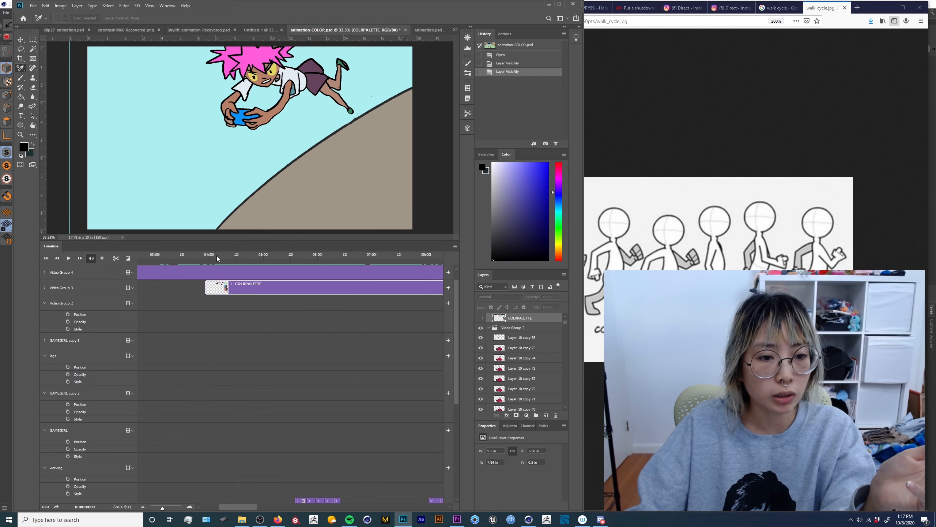
left_click_drag(163, 508, 159, 509)
left_click_drag(294, 258, 433, 290)
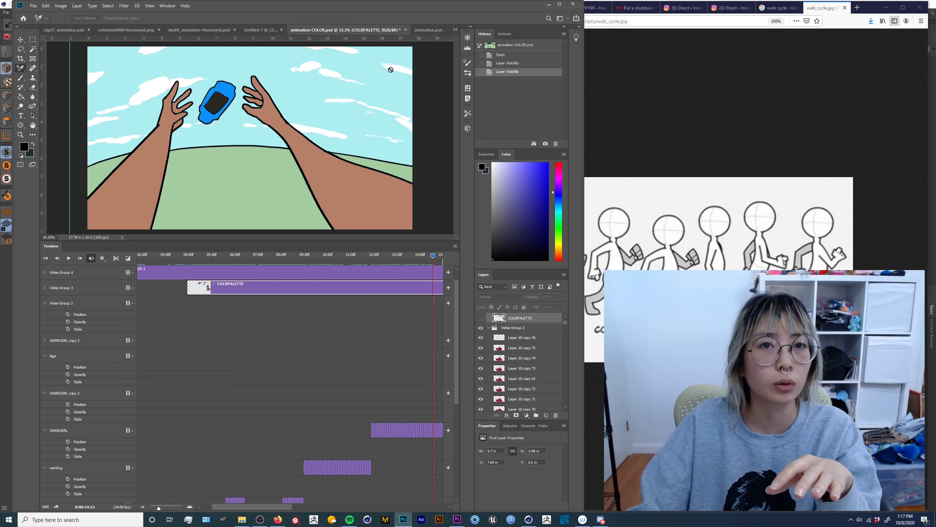
Open the animation-Recovered Photoshop file from the STRAYRATSxVANS folder
left_click(427, 30)
left_click(33, 5)
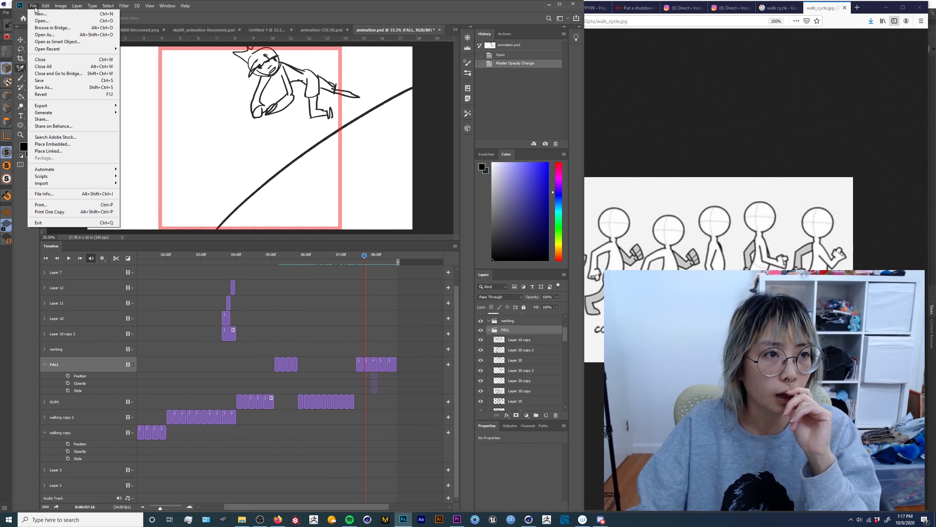
left_click(39, 20)
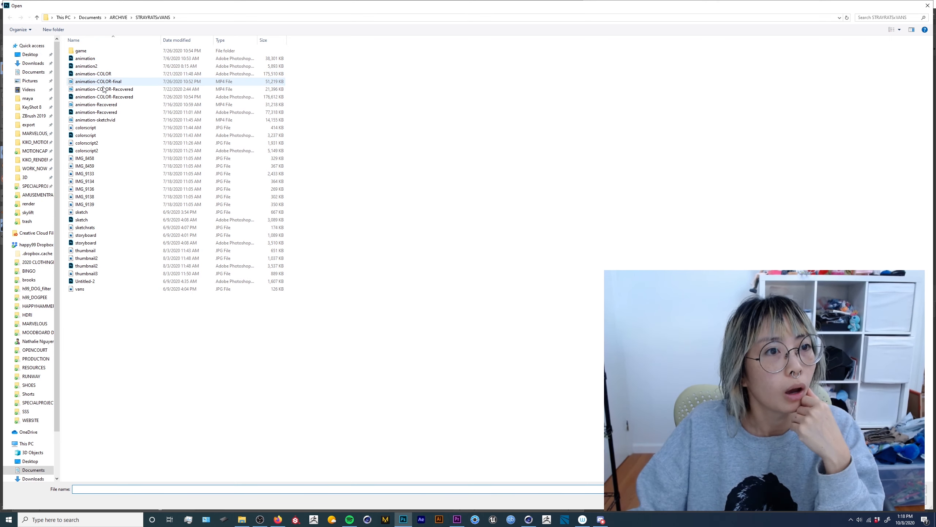
double_click(107, 113)
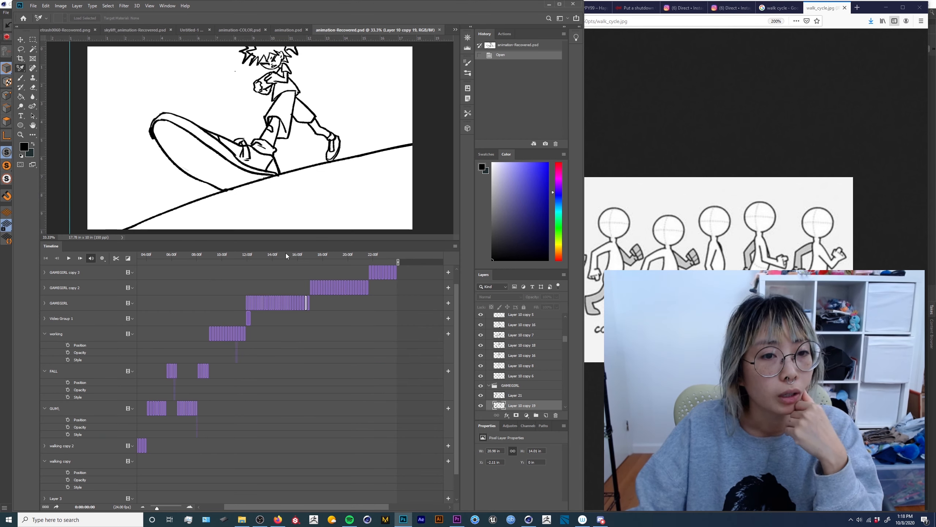
Scrub the line art in animation-Recovered from the hands shot at about 13 seconds to the raised legs at about 15 seconds
left_click_drag(286, 254, 267, 268)
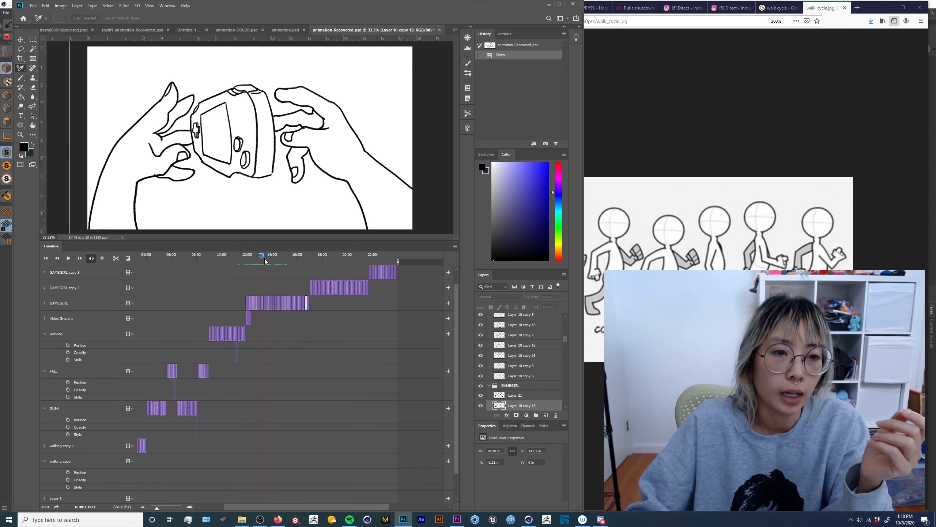
left_click_drag(261, 256, 291, 263)
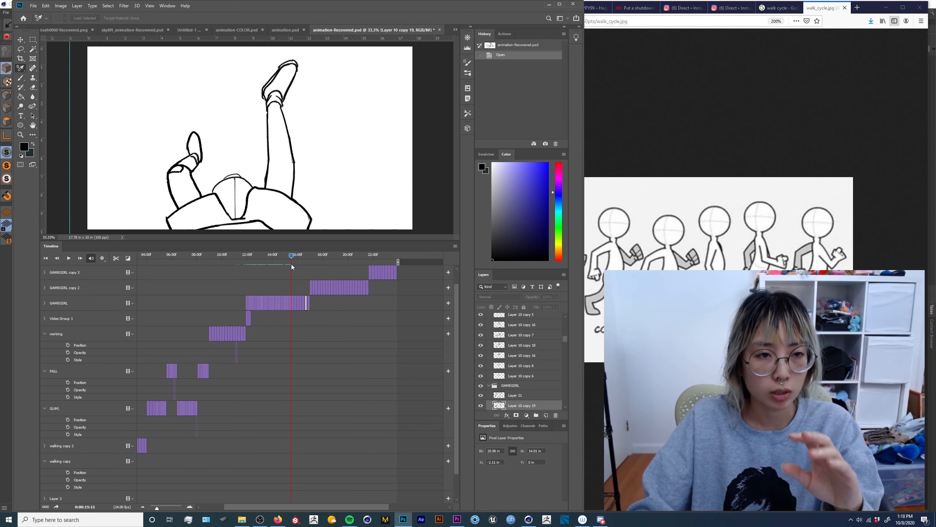
key("Left")
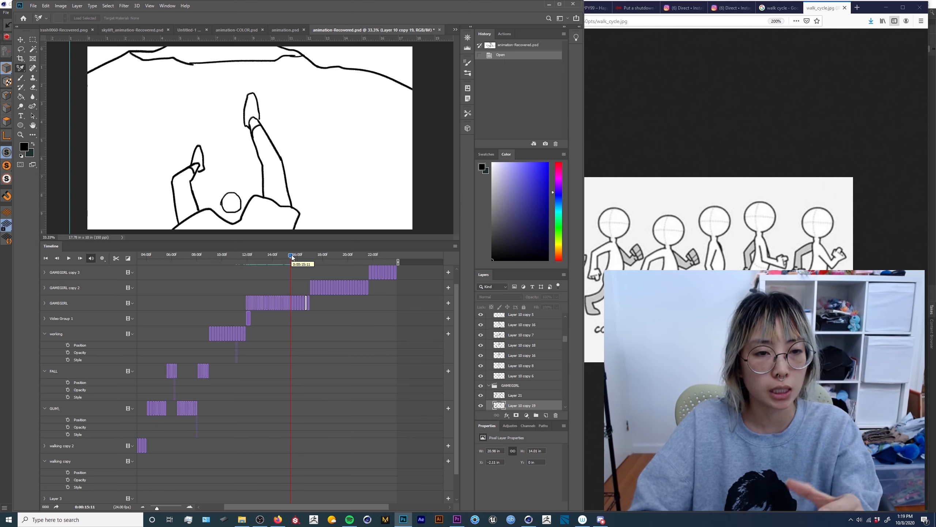
Switch to the animation-COLOR document and play it from about 14 seconds to the shoe close-up at about 24 seconds
left_click(293, 30)
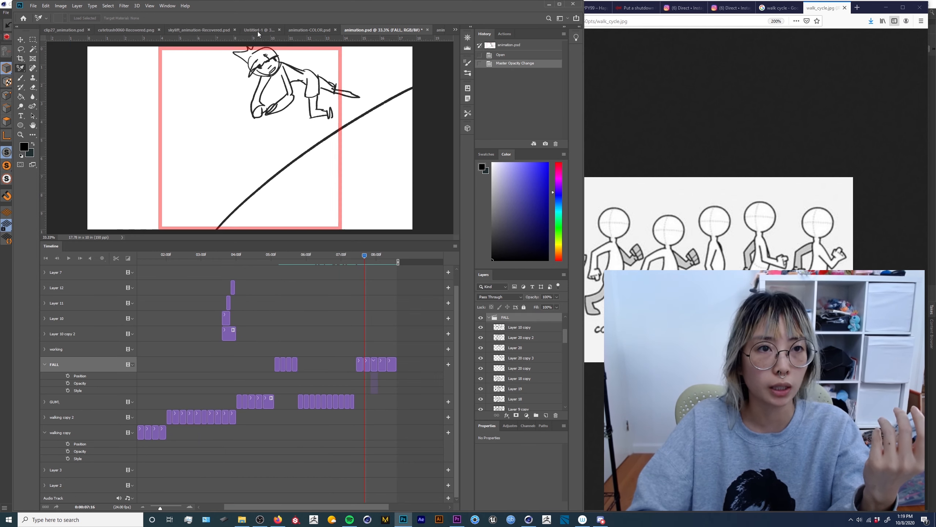
left_click(295, 29)
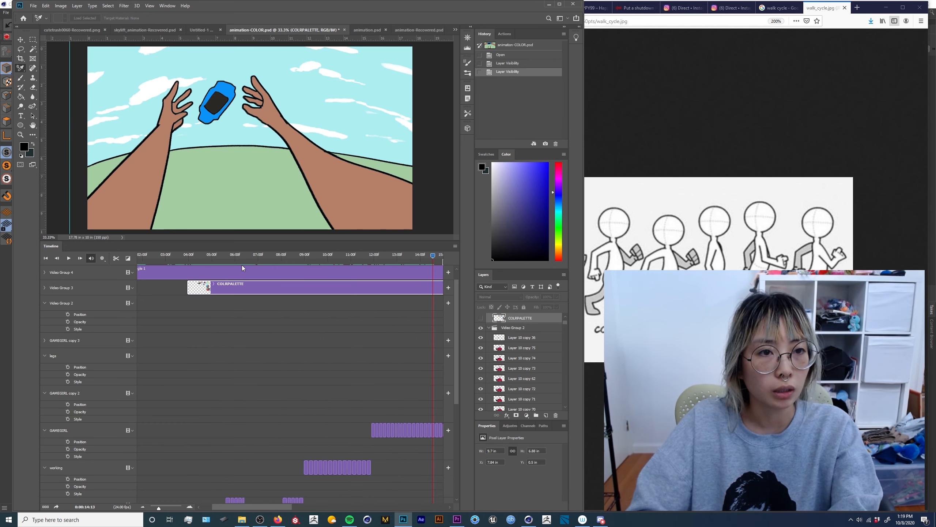
key("space")
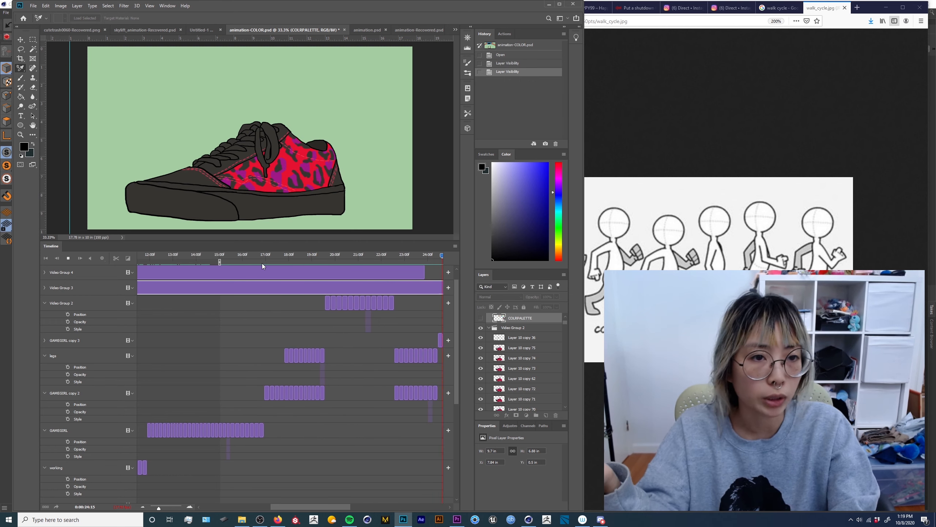
Check the line art frames in animation-Recovered and return to the shoe close-up at about 24 seconds in animation-COLOR
left_click(412, 32)
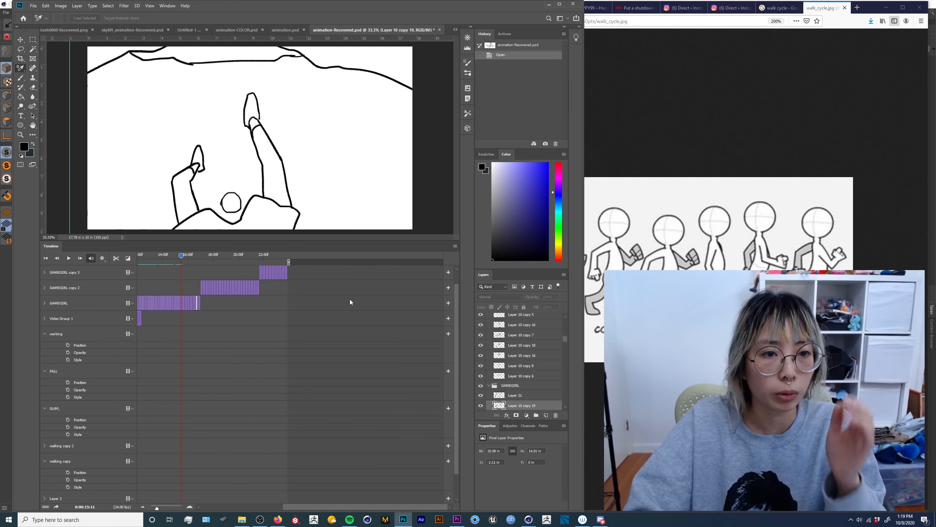
mouse_move(194, 250)
left_mouse_down()
mouse_move(185, 257)
mouse_move(283, 278)
left_mouse_up()
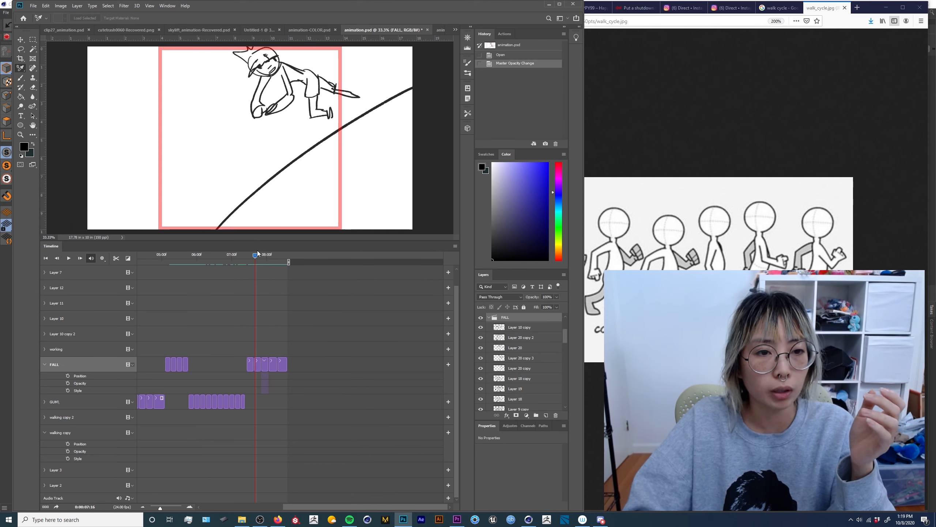
left_click(308, 27)
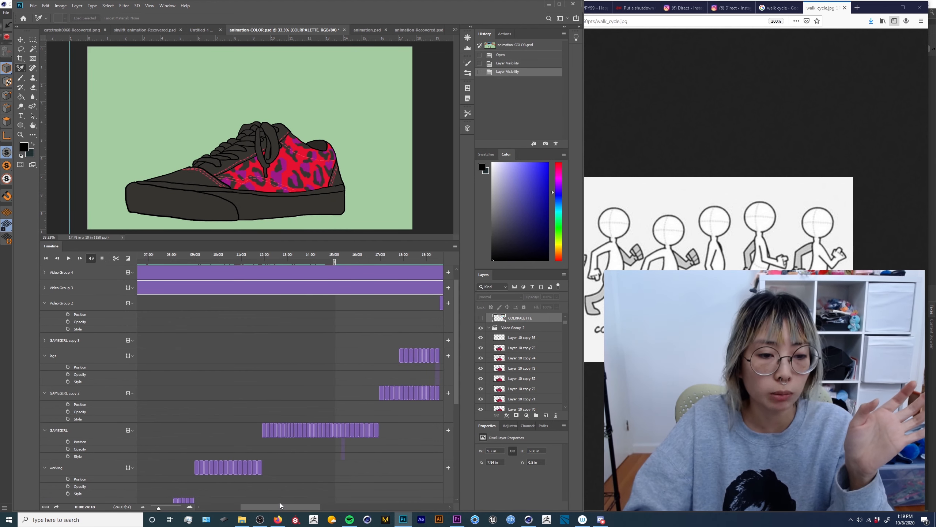
left_click_drag(279, 505, 335, 505)
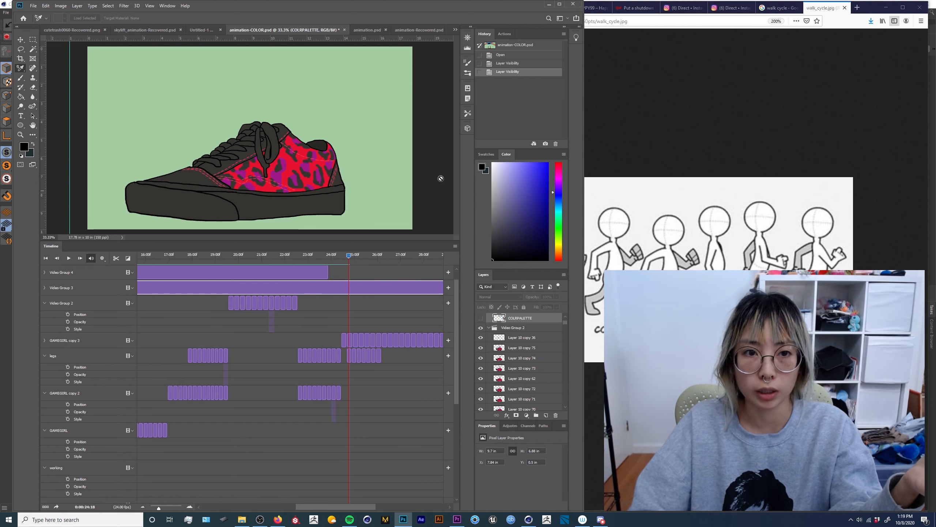
Switch to Firefox, search for "stray rats vans old skool", view the Highsnobiety article's embedded animation and enlarge the red leopard shoe photo in the image results
left_click(857, 7)
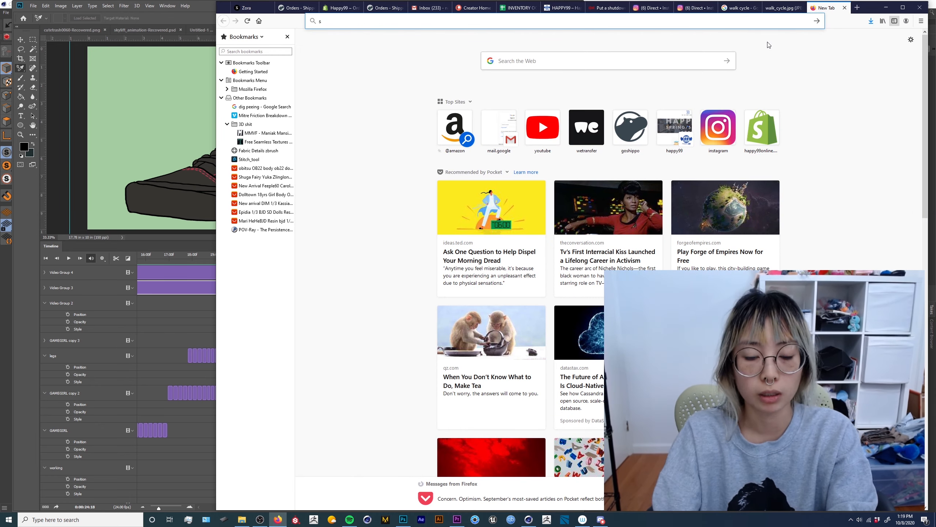
type("stray r")
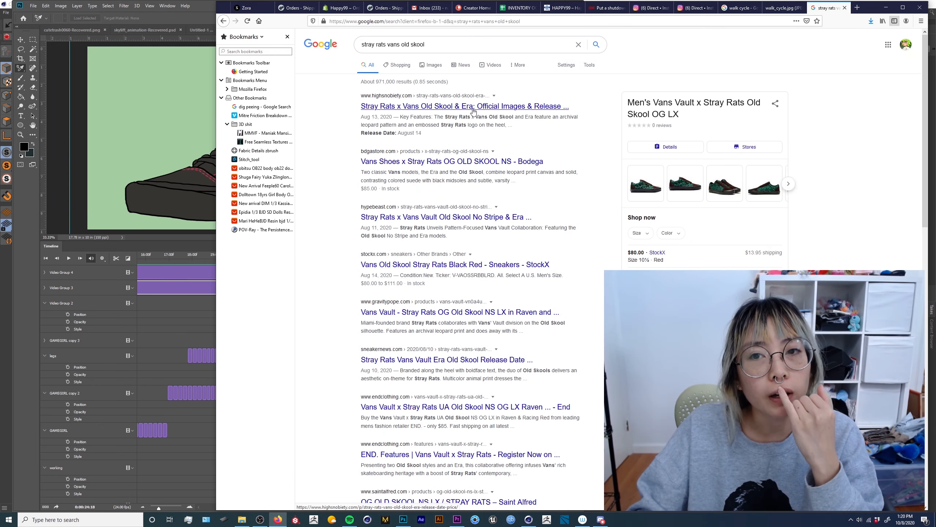
left_click(473, 109)
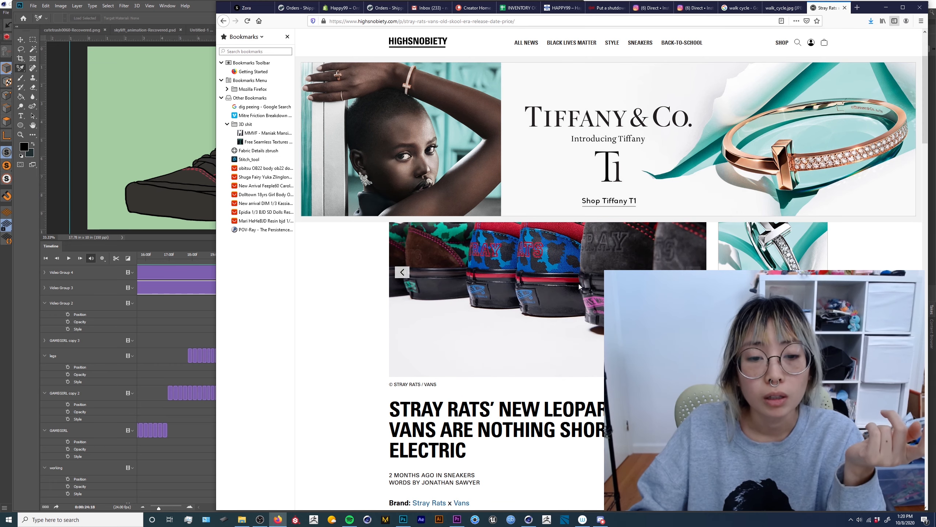
scroll(578, 284, "down", 15)
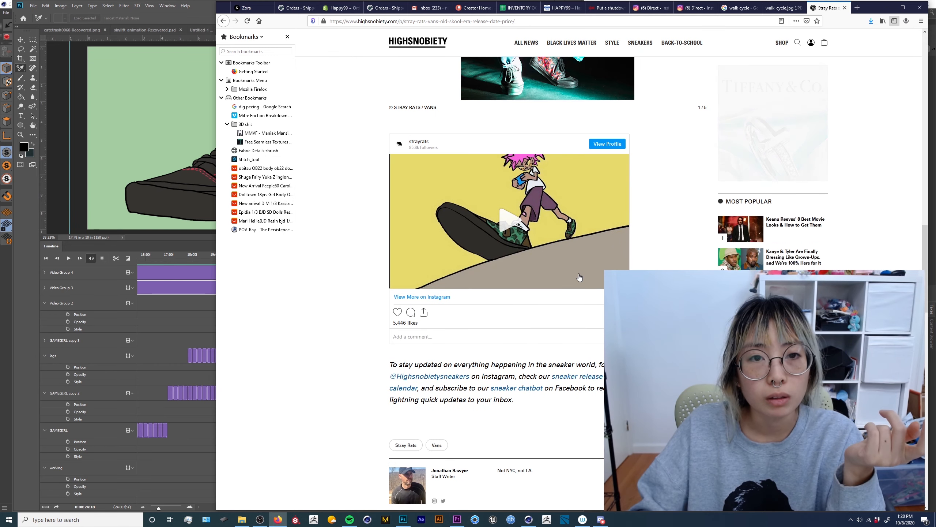
key("alt+Left")
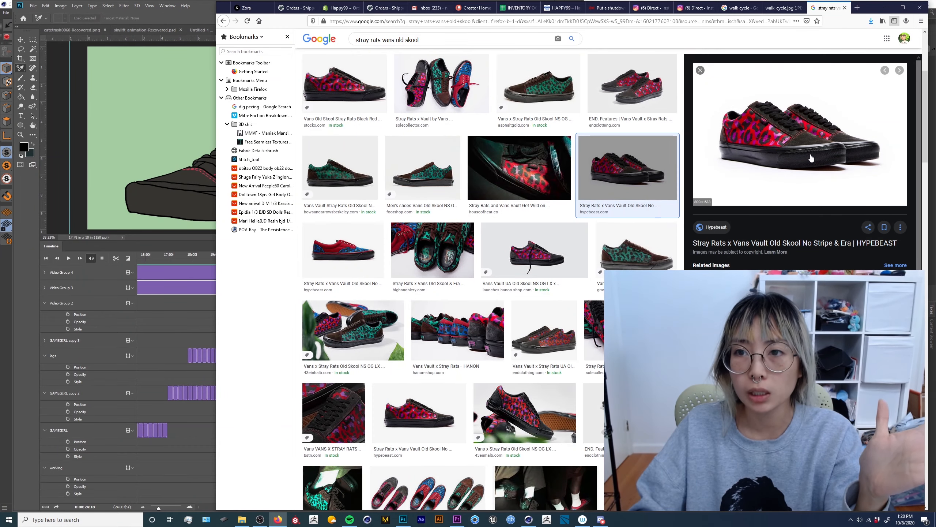
Return to Photoshop, play the colour animation from the shoe close-up at about 24 seconds and scrub back to the red and blue shoe near 26:19
left_click(86, 78)
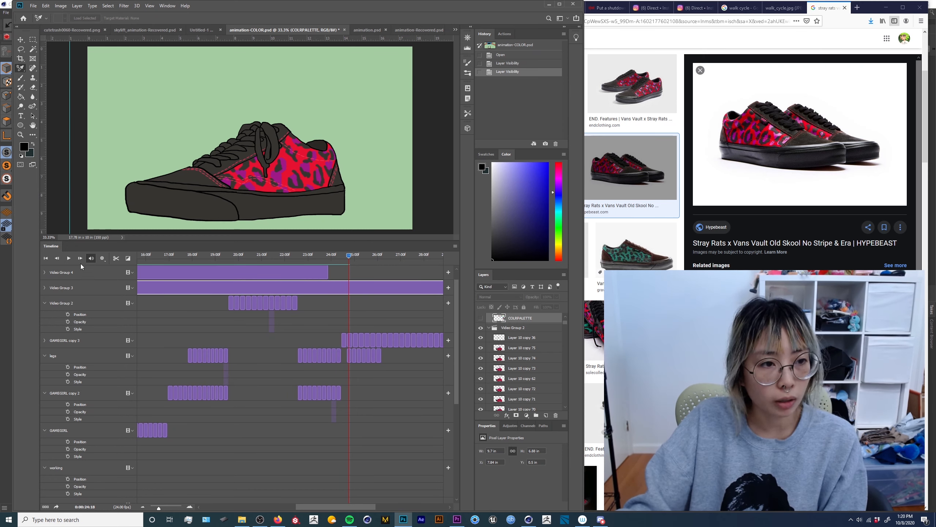
left_click(67, 258)
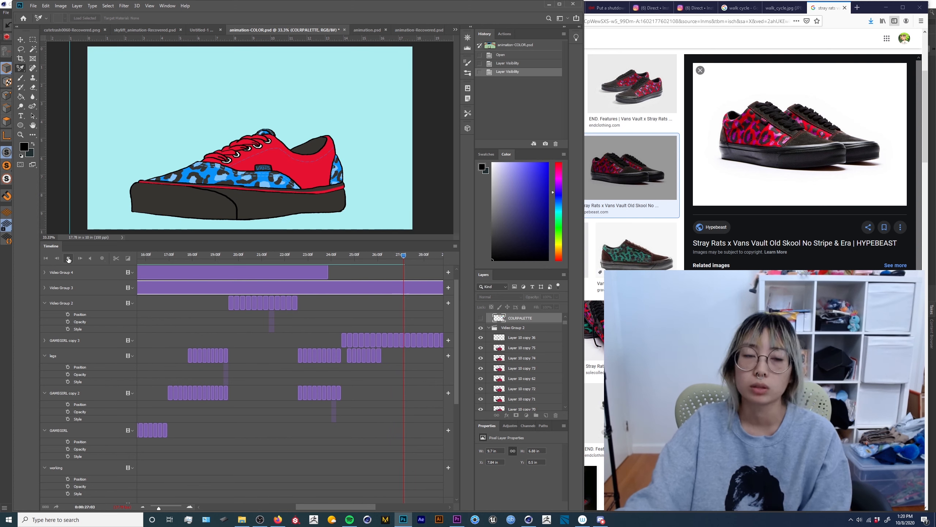
left_click(68, 258)
left_click_drag(415, 255, 401, 274)
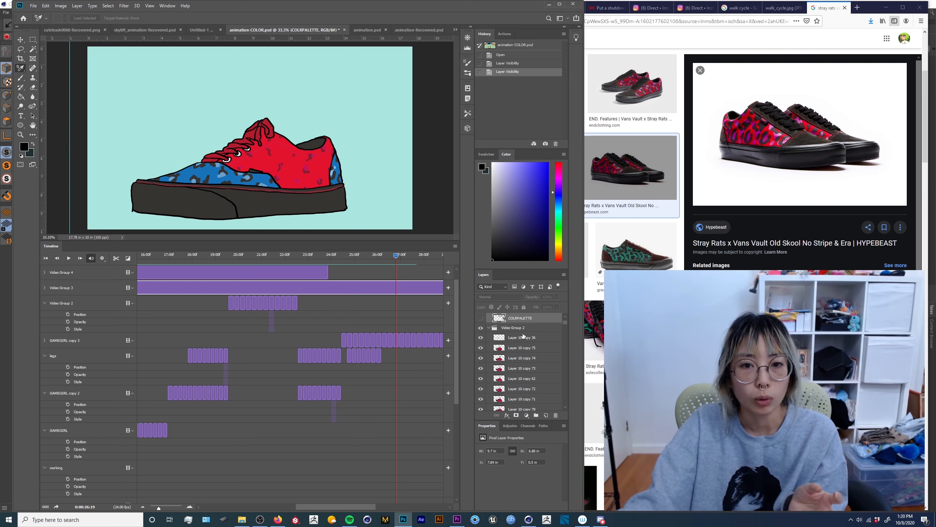
Turn on the visibility of the COLRPALETTE layer in the colour animation
scroll(506, 353, "up", 1)
left_click(480, 327)
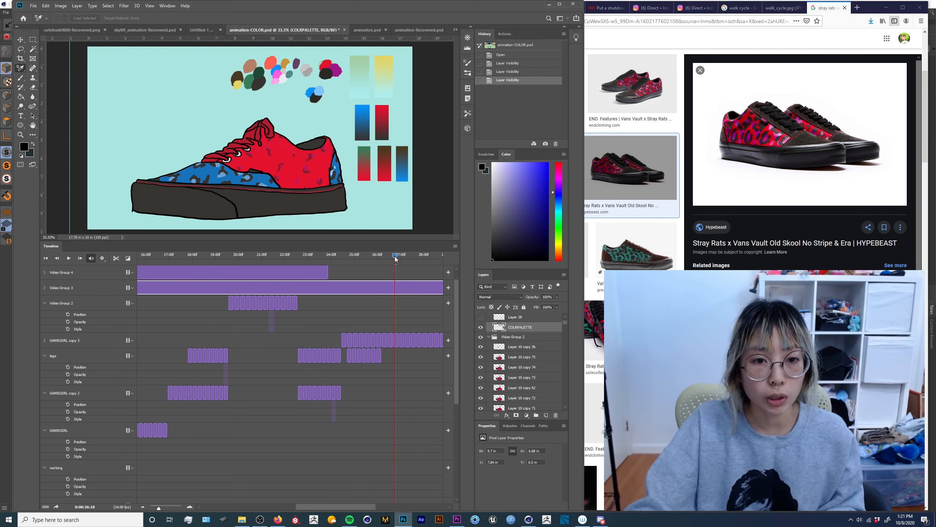
Scrub back and forth through the shoe's colour-change frames between about 26:07 and 26:13
left_click_drag(395, 256, 384, 262)
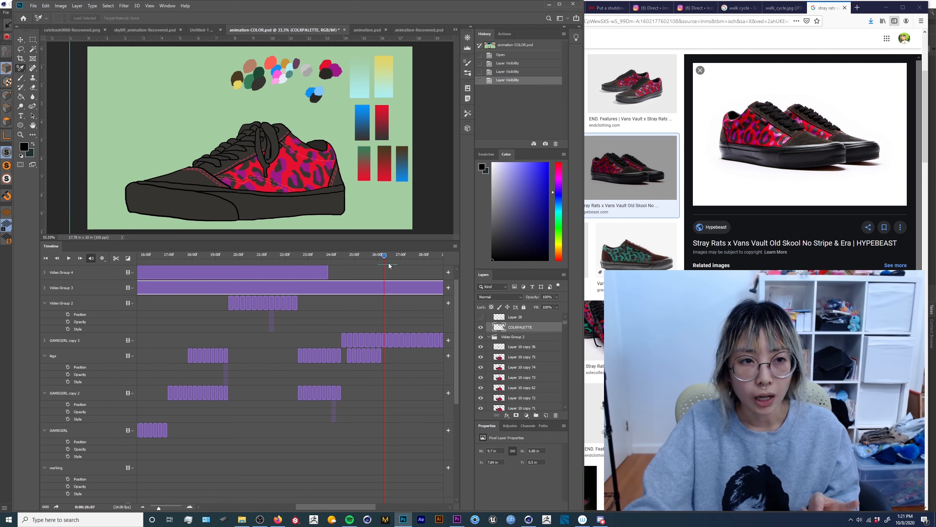
left_click(390, 261)
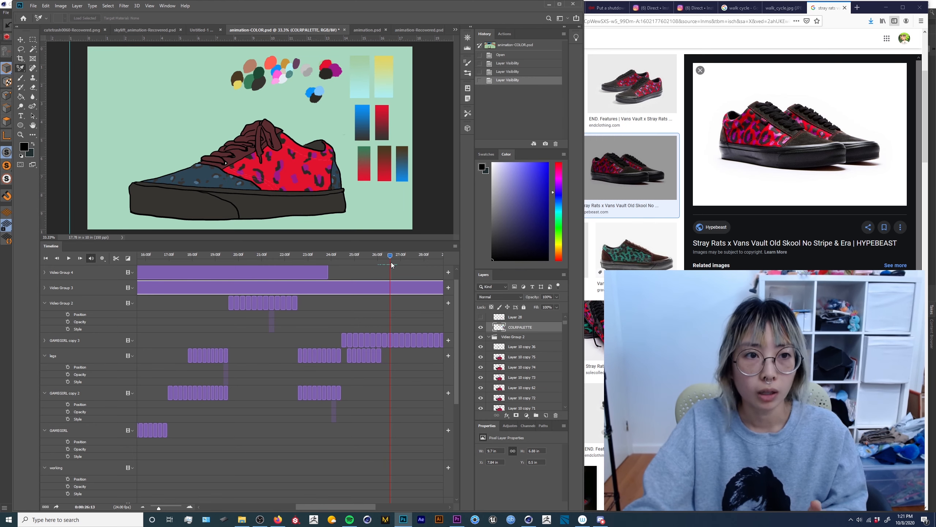
left_click_drag(390, 262, 390, 262)
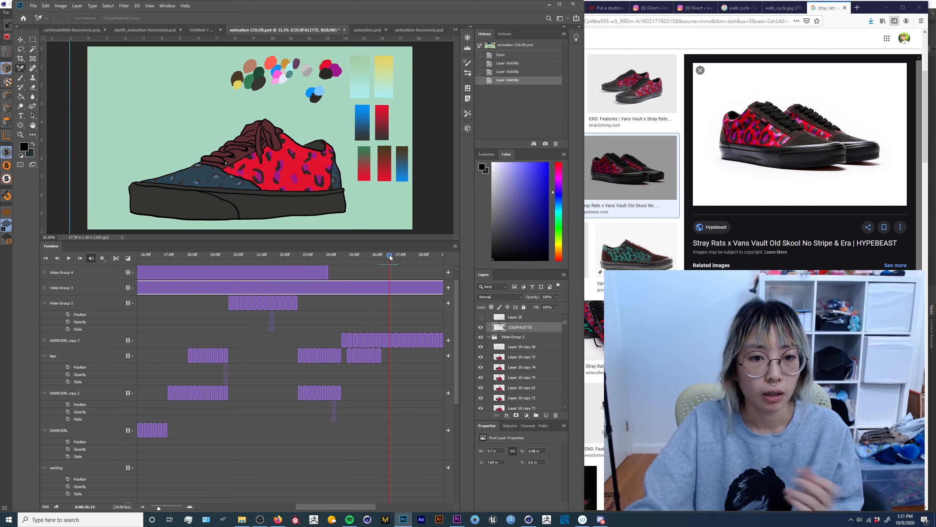
mouse_move(391, 257)
left_mouse_down()
mouse_move(421, 259)
mouse_move(391, 266)
left_mouse_up()
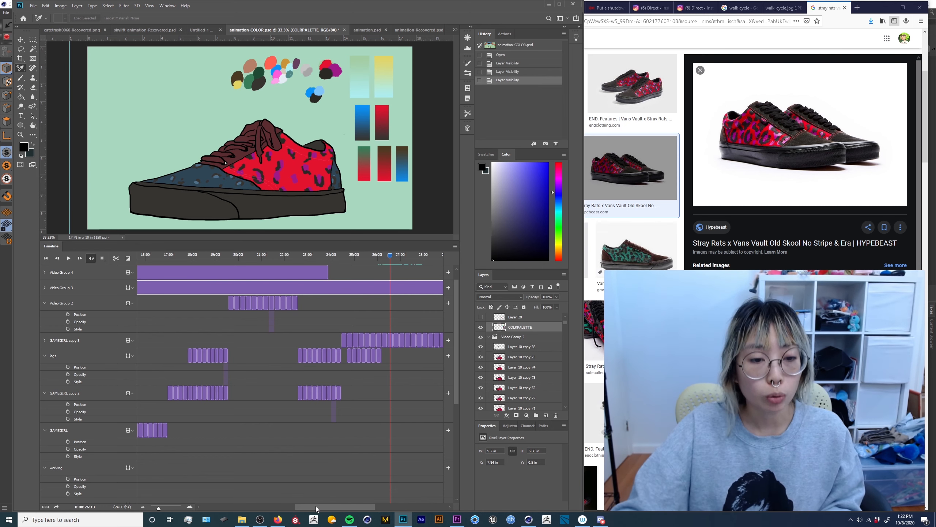
Scrub the colour animation back to the green leopard shoe close-up at about 4:12
left_click_drag(316, 509, 205, 511)
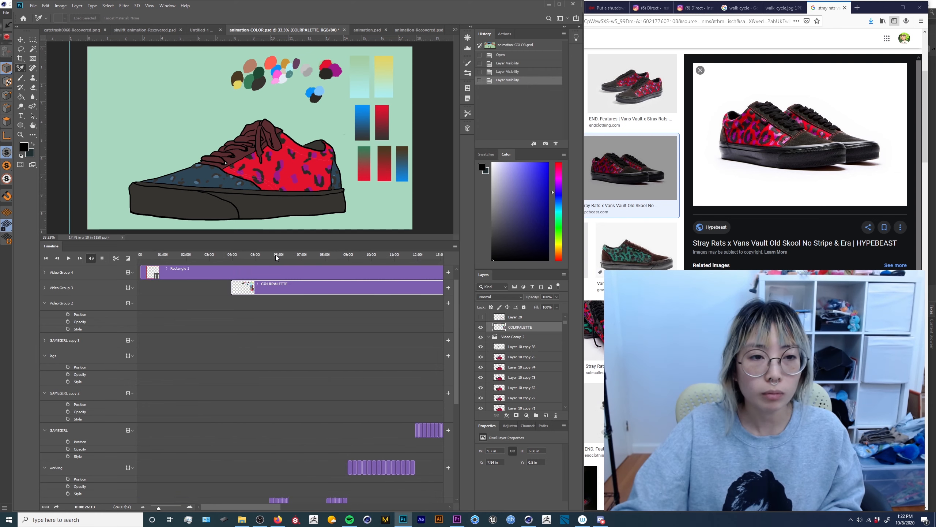
left_click_drag(275, 255, 244, 256)
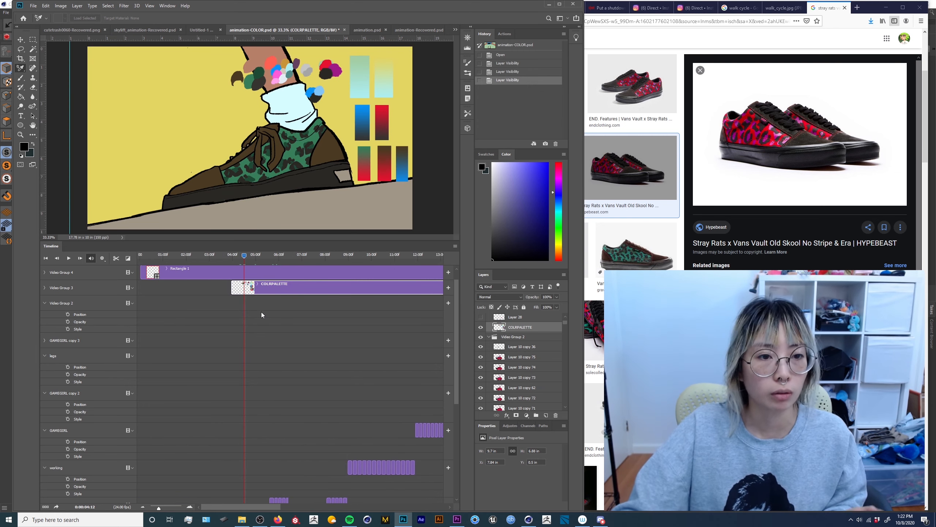
scroll(274, 378, "down", 2)
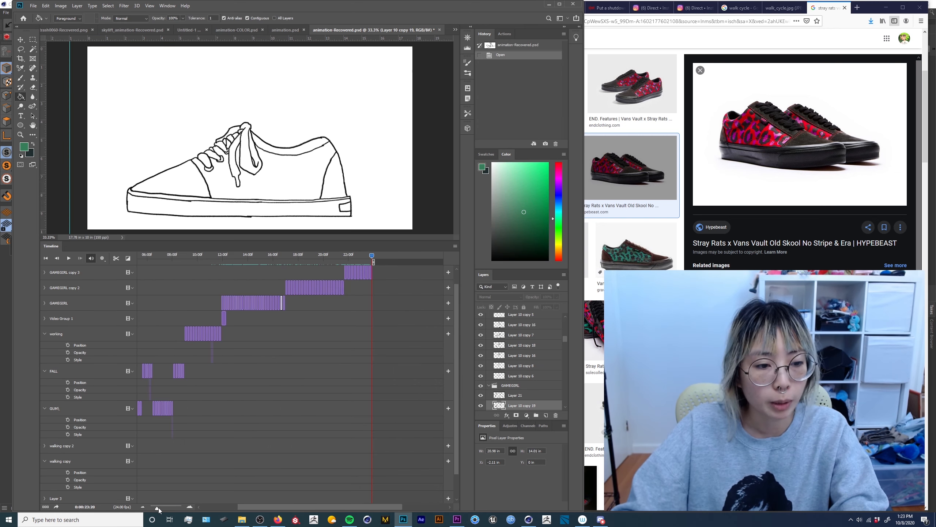
Scrub the line-art shoe animation to about 22:14 and try to fill the shoe's side panel with green
left_click_drag(158, 508, 163, 507)
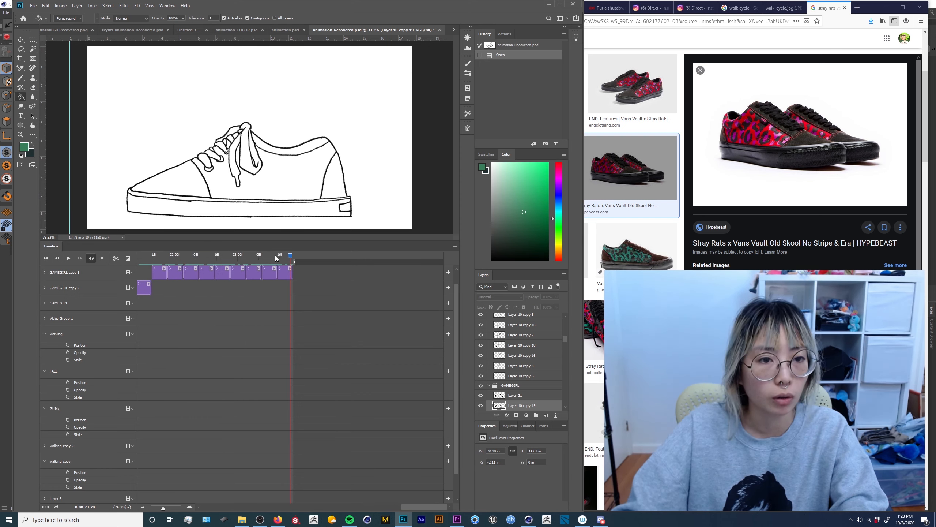
left_click_drag(280, 255, 213, 257)
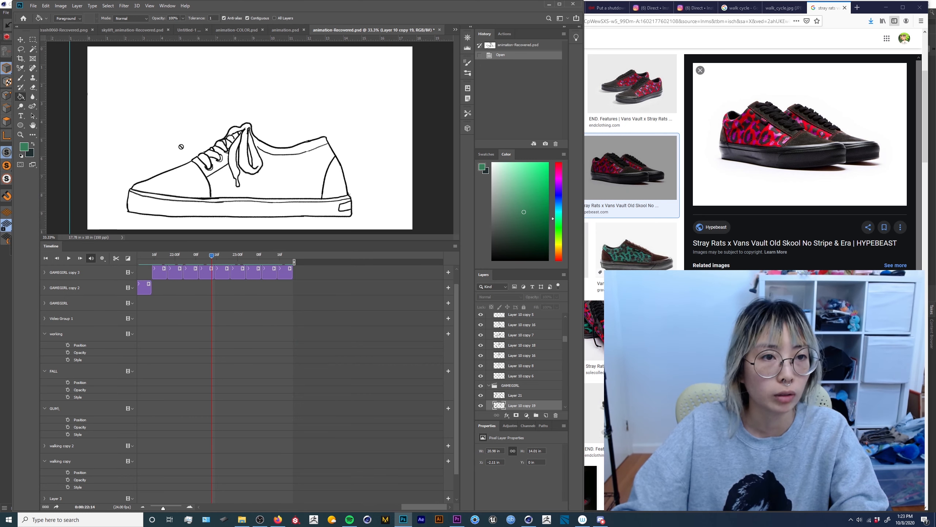
left_click(293, 177)
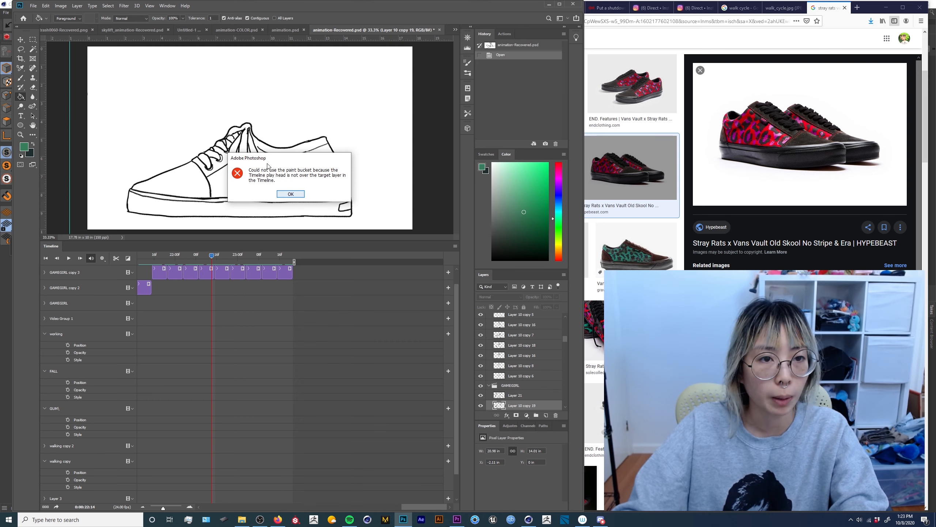
left_click(291, 194)
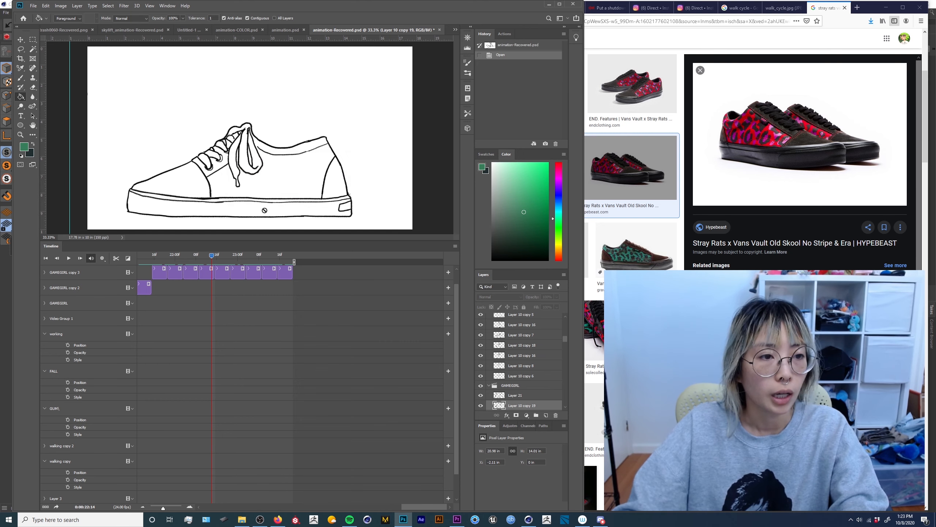
Try to fill the shoe with green on Layer 10 copy 32 while the playhead is over the preceding frame
left_click(207, 273)
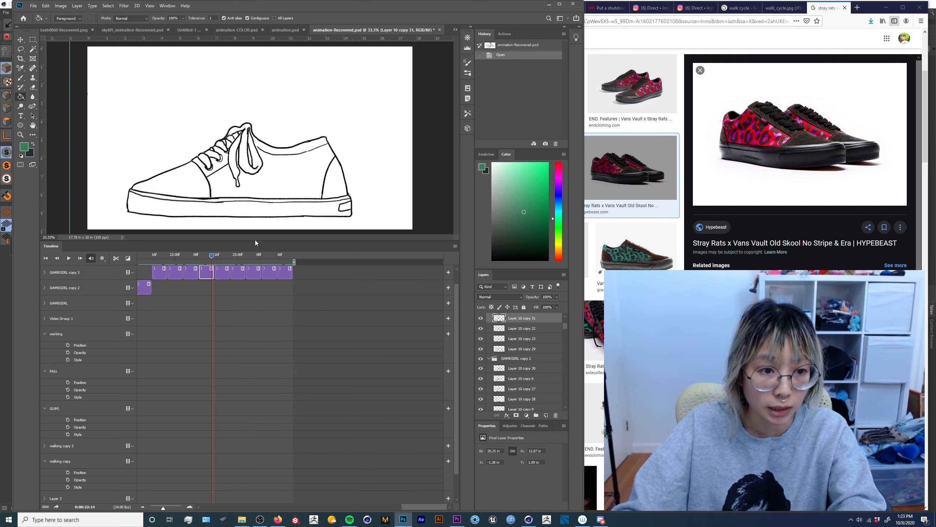
key("ctrl+j")
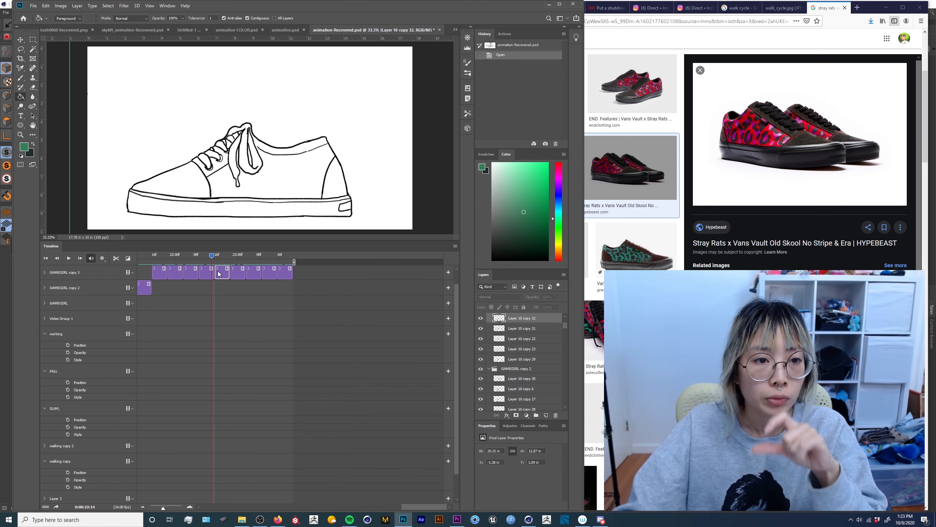
left_click(275, 163)
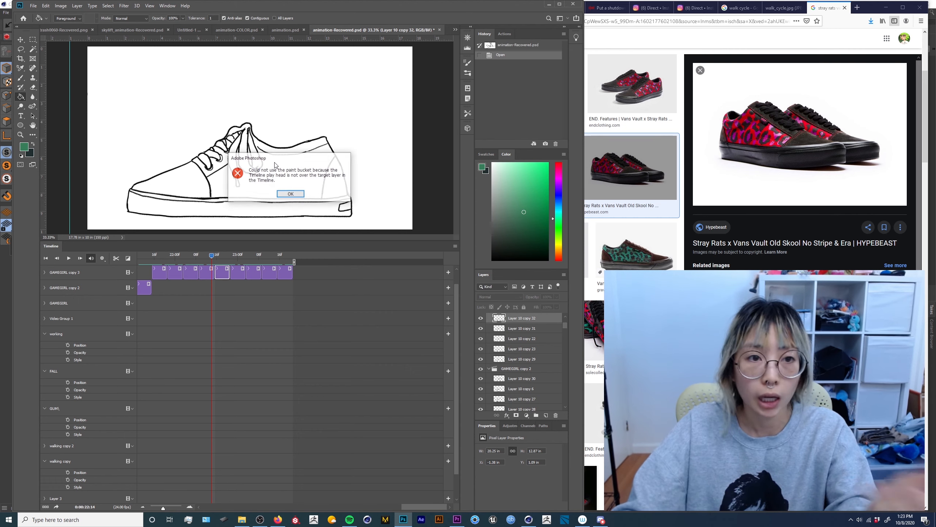
left_click(290, 194)
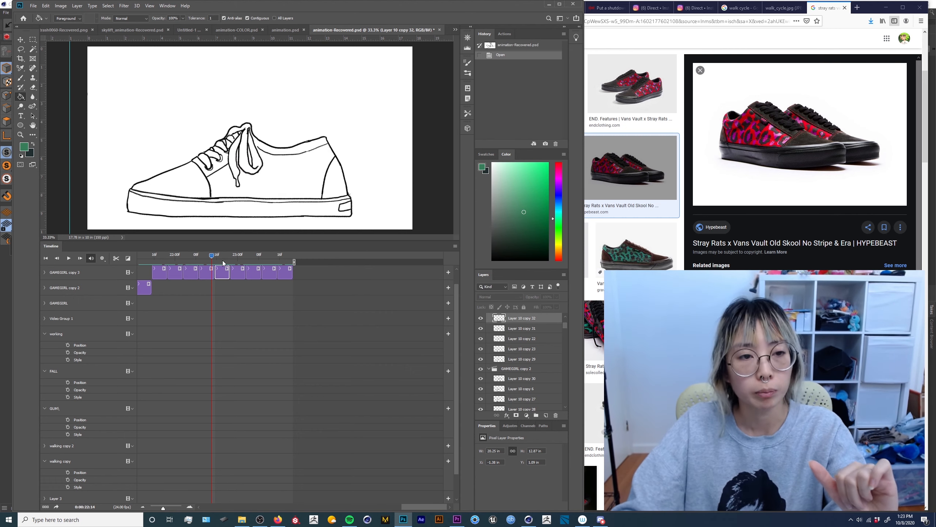
Fill the shoe's side panel and toe on Layer 10 copy 31 with green, and undo both fills
left_click(208, 273)
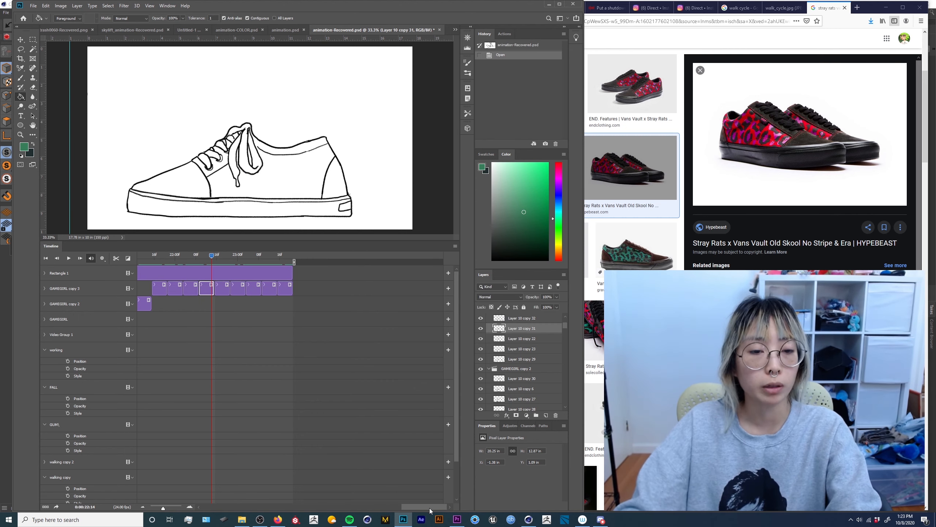
left_click_drag(429, 508, 420, 508)
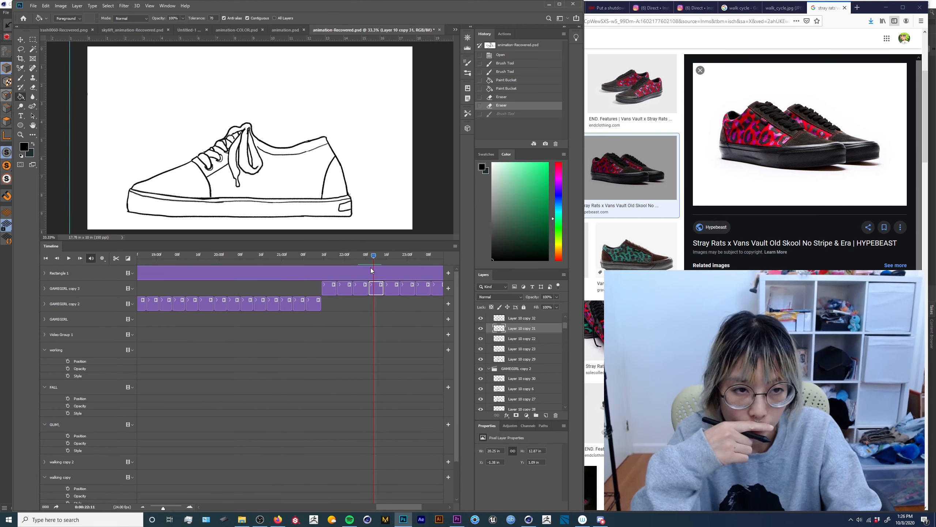
left_click(530, 202)
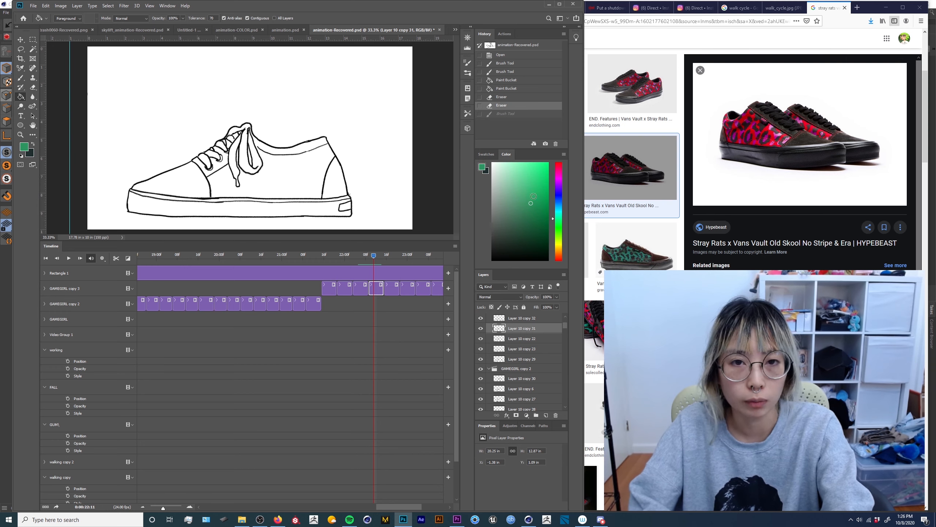
left_click(306, 181)
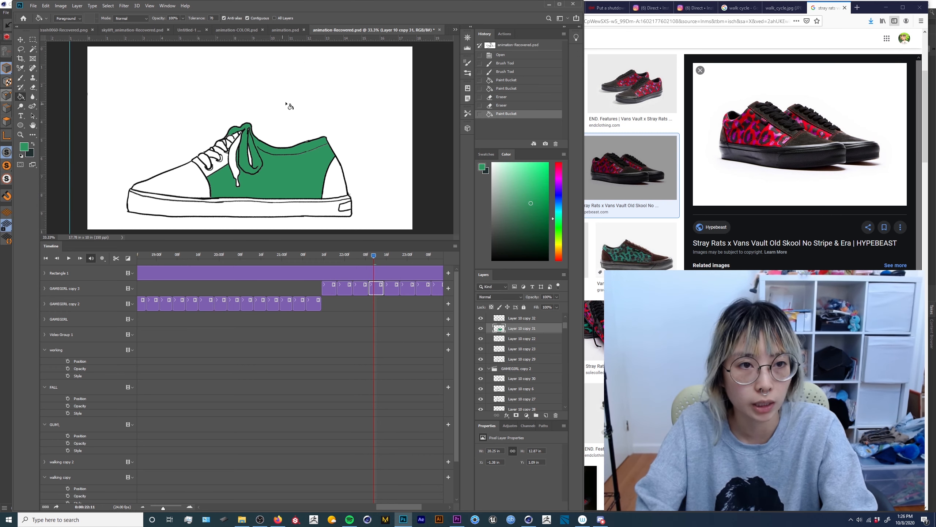
left_click(190, 191)
key("ctrl+z")
key("ctrl+z")
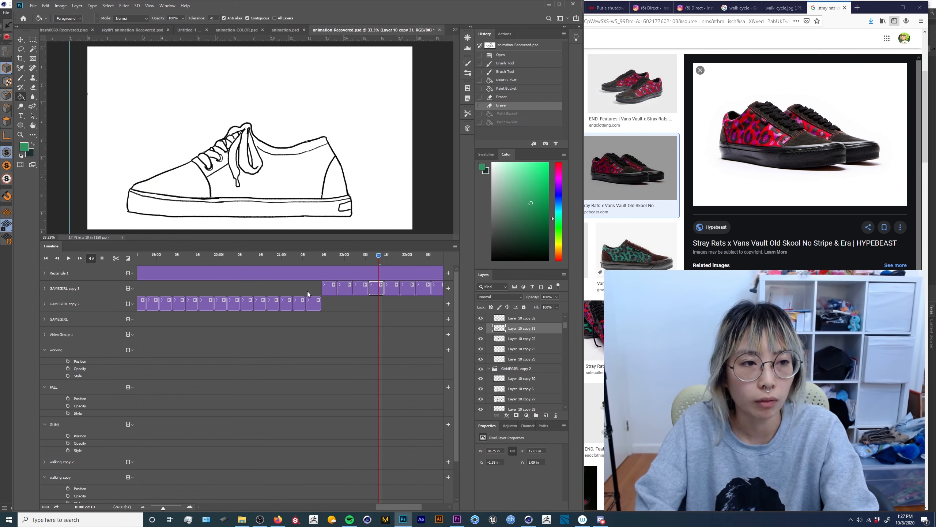
Create a cleared duplicate layer beneath the GAMEGIRL copy 3 line art and make it active for brush painting
left_click(89, 291)
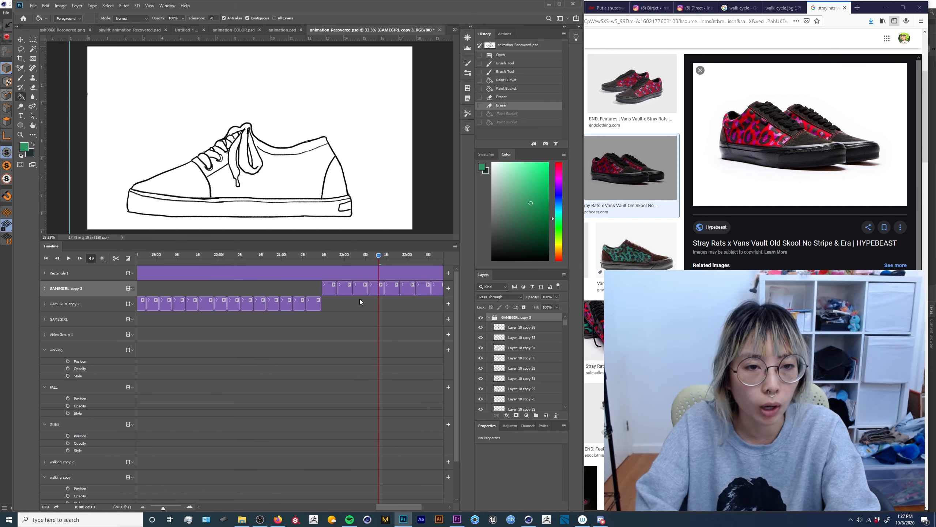
key("b")
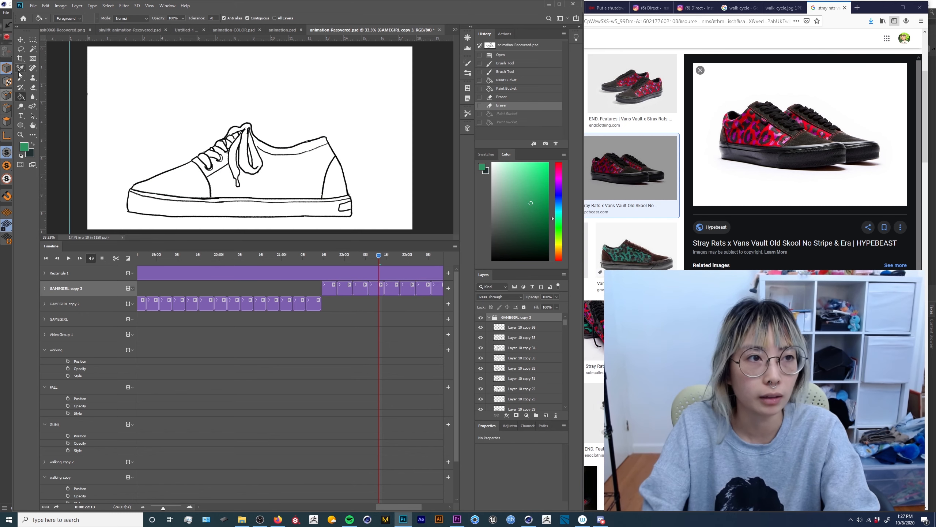
left_click(514, 328)
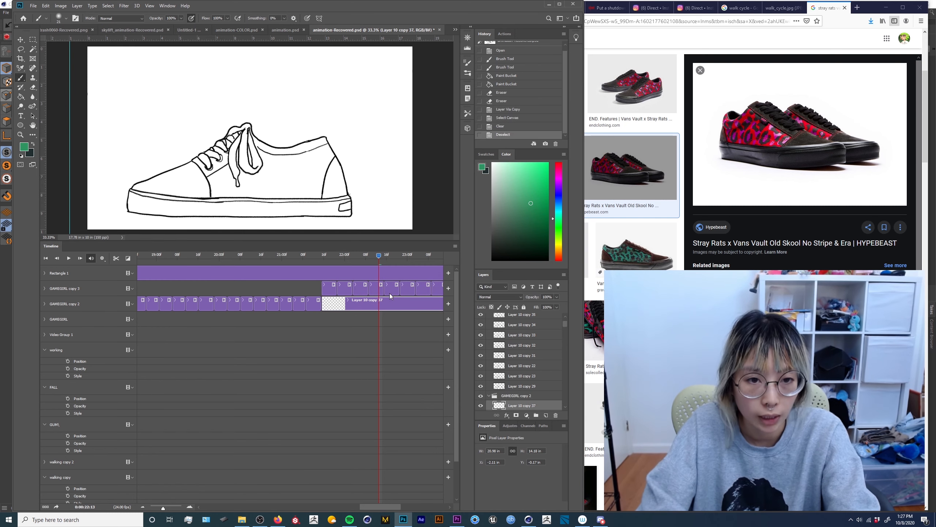
left_click_drag(377, 256, 376, 265)
left_click(377, 293)
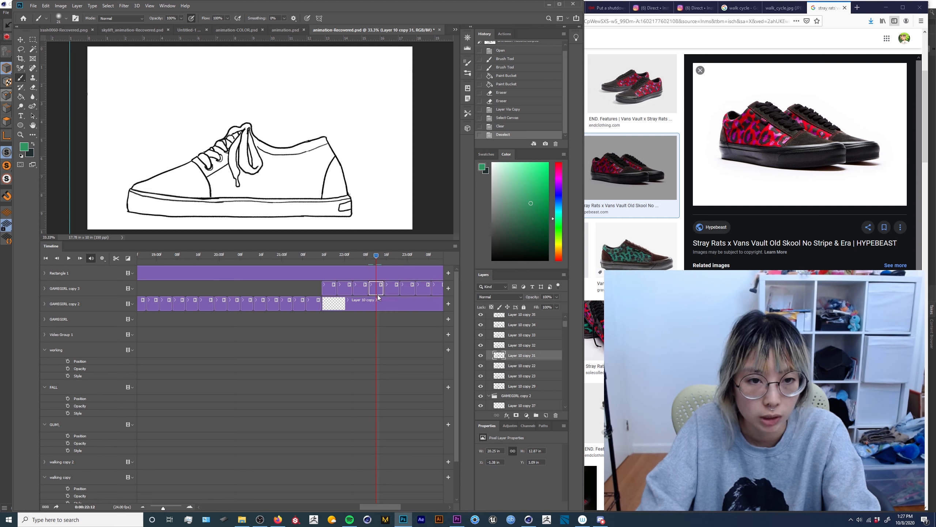
left_click(373, 299)
Brush light green over the shoe's side and darker green over its toe on the layer beneath the line art
right_click(458, 160)
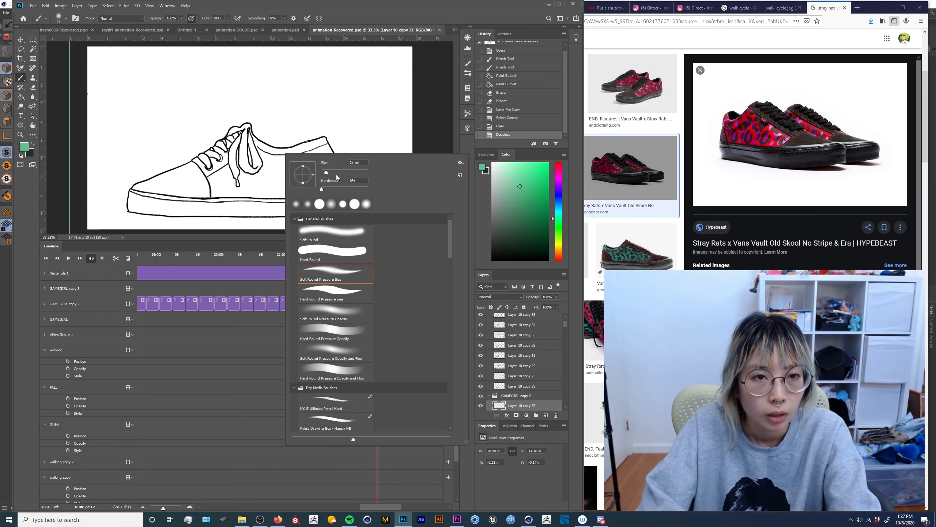
key("Return")
mouse_move(209, 183)
left_mouse_down()
mouse_move(221, 177)
mouse_move(206, 192)
mouse_move(295, 185)
mouse_move(308, 196)
mouse_move(328, 153)
mouse_move(272, 176)
mouse_move(239, 155)
mouse_move(288, 151)
left_mouse_up()
Scrub through the shoe frames over the painted colour, and delete the painted layer
mouse_move(377, 256)
left_mouse_down()
mouse_move(431, 260)
mouse_move(368, 272)
mouse_move(365, 281)
mouse_move(376, 263)
left_mouse_up()
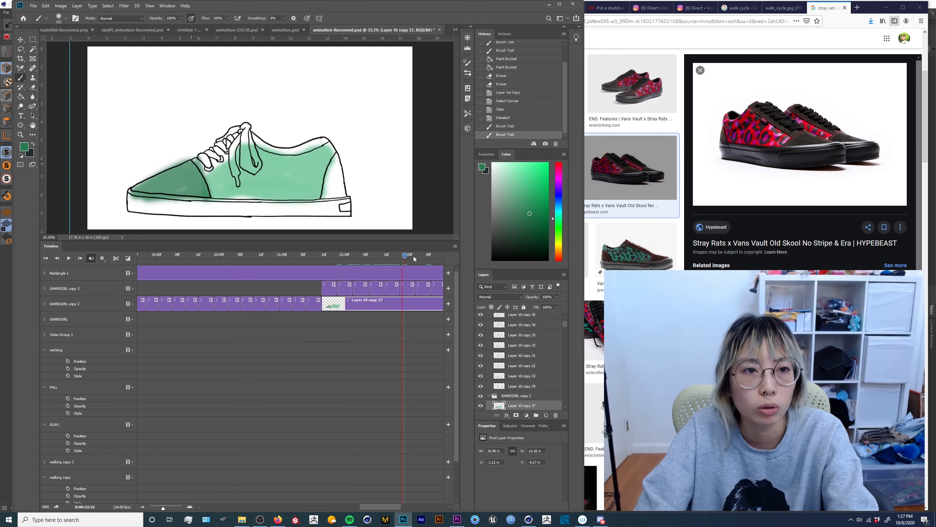
left_click_drag(413, 258, 256, 268)
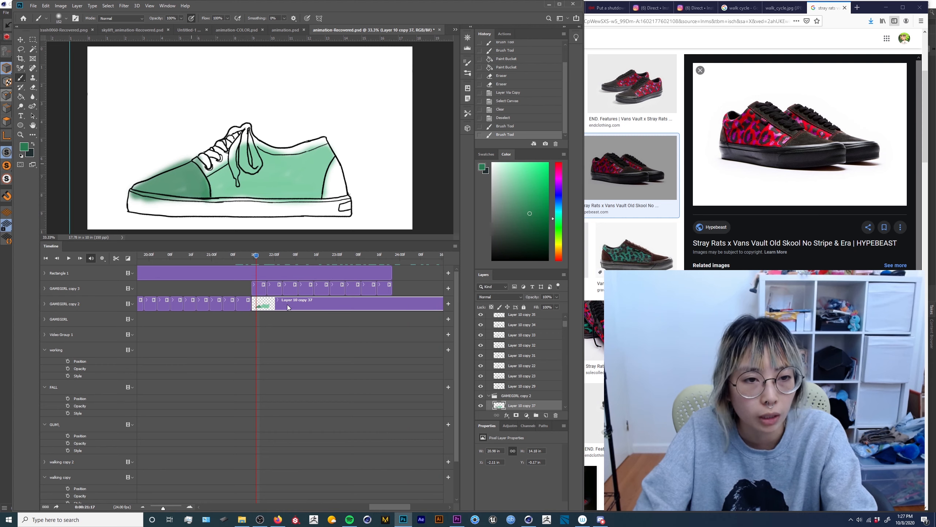
key("Delete")
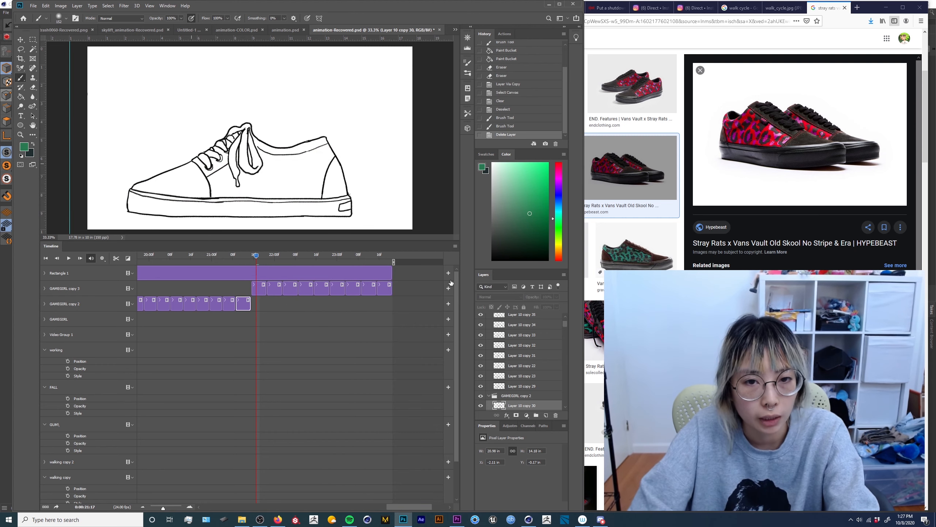
Switch to animation-COLOR.psd and scrub to the red leopard-print bug frames at about 23:04
left_click(238, 30)
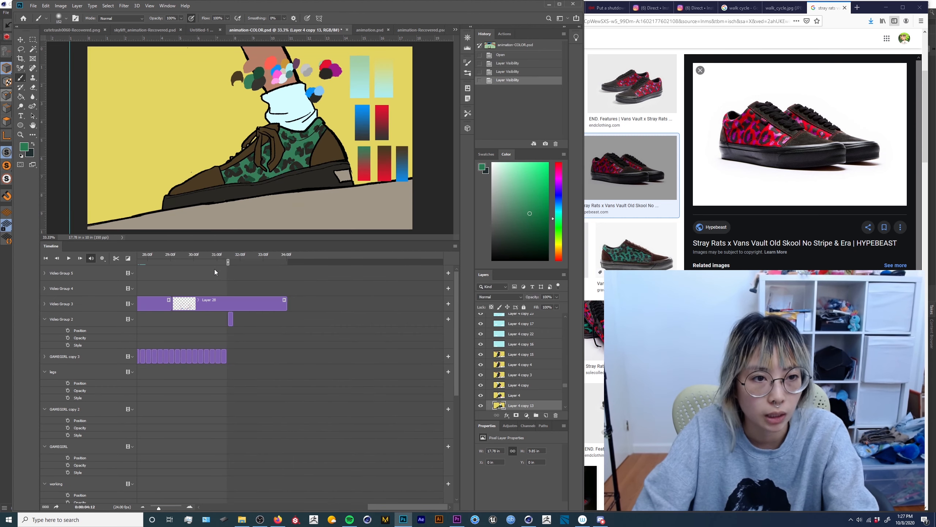
left_click_drag(207, 262, 215, 251)
key("ctrl+z")
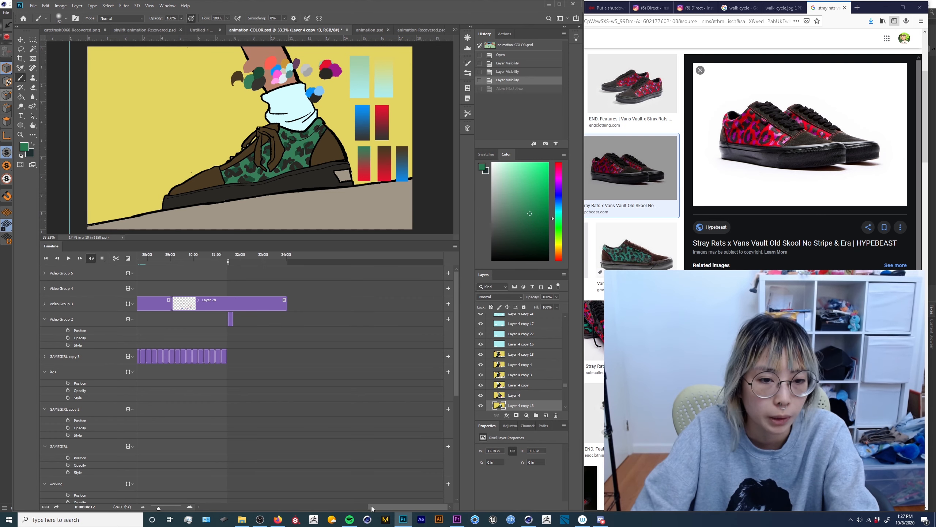
left_click_drag(372, 506, 305, 494)
mouse_move(297, 255)
left_mouse_down()
mouse_move(311, 260)
mouse_move(274, 262)
mouse_move(292, 257)
left_mouse_up()
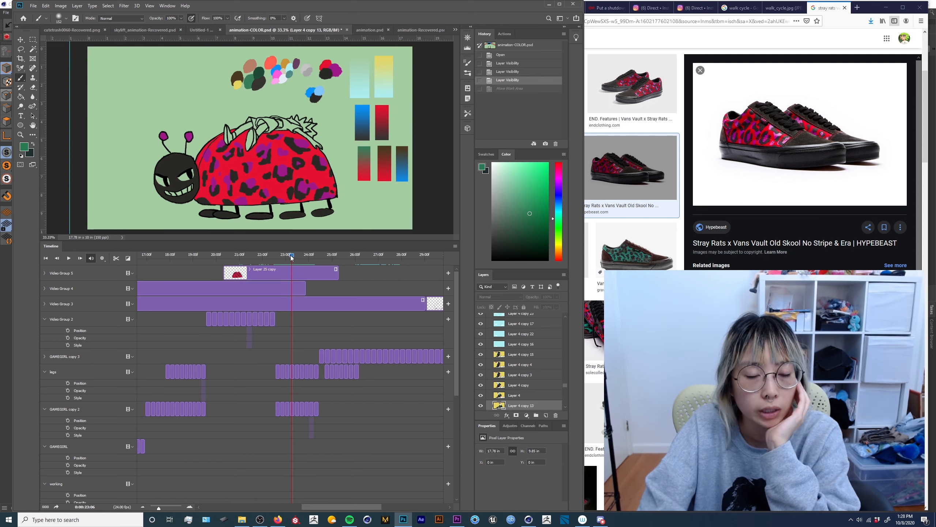
left_click_drag(291, 257, 286, 249)
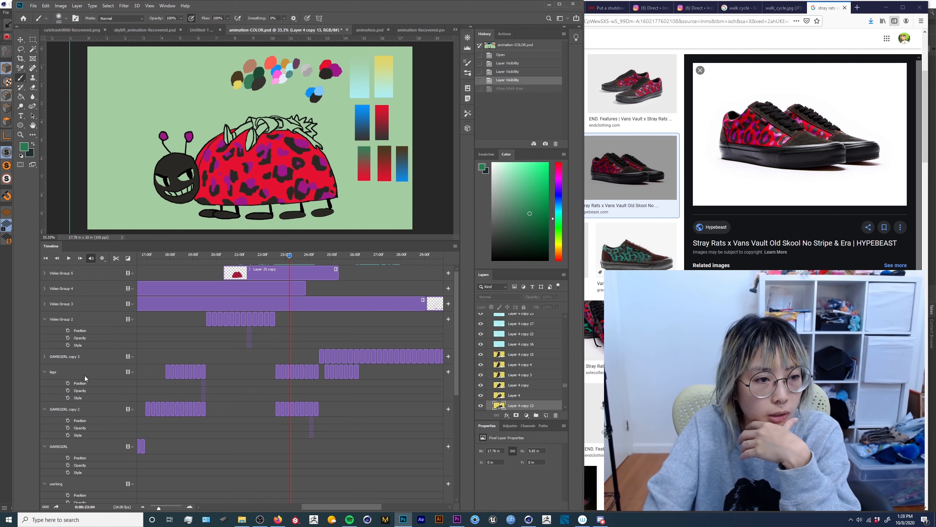
Select the legs group, toggle its visibility and scrub through the bug frames between about 23:04 and 23:10
left_click(293, 371)
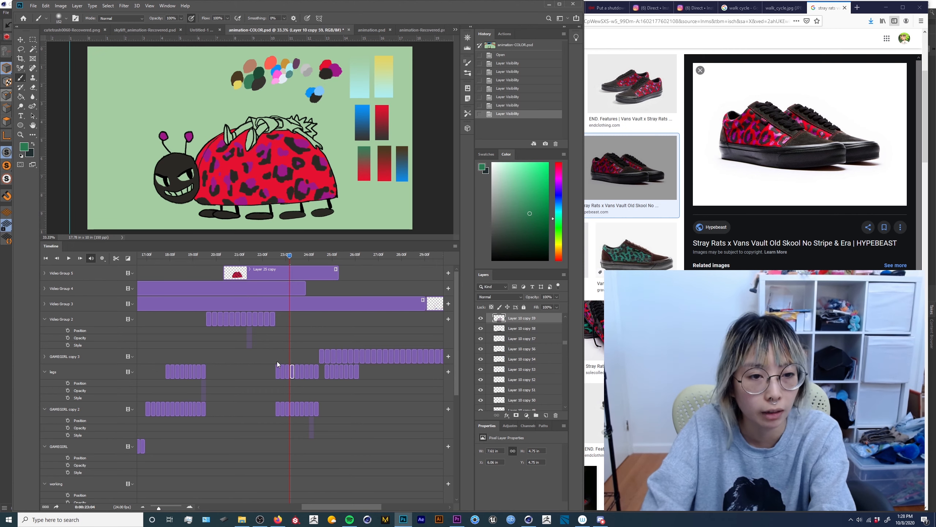
left_click(296, 264)
left_click(90, 374)
left_click(480, 318)
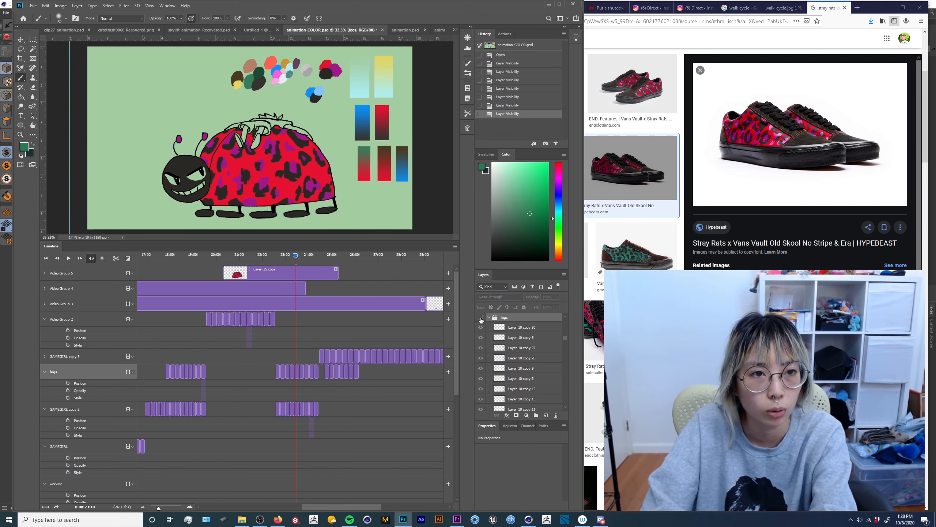
mouse_move(290, 257)
left_mouse_down()
mouse_move(312, 265)
mouse_move(290, 263)
mouse_move(299, 266)
left_mouse_up()
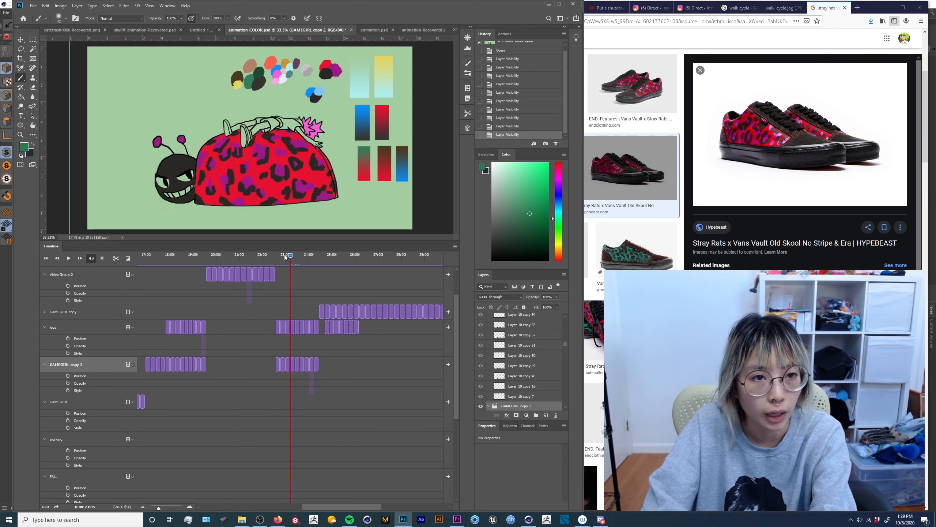
Scrub to the pink-haired girl against the sky at about 9:23 and toggle the SKYYY group's visibility off and on
left_click_drag(287, 259, 133, 291)
left_click_drag(146, 293, 371, 310)
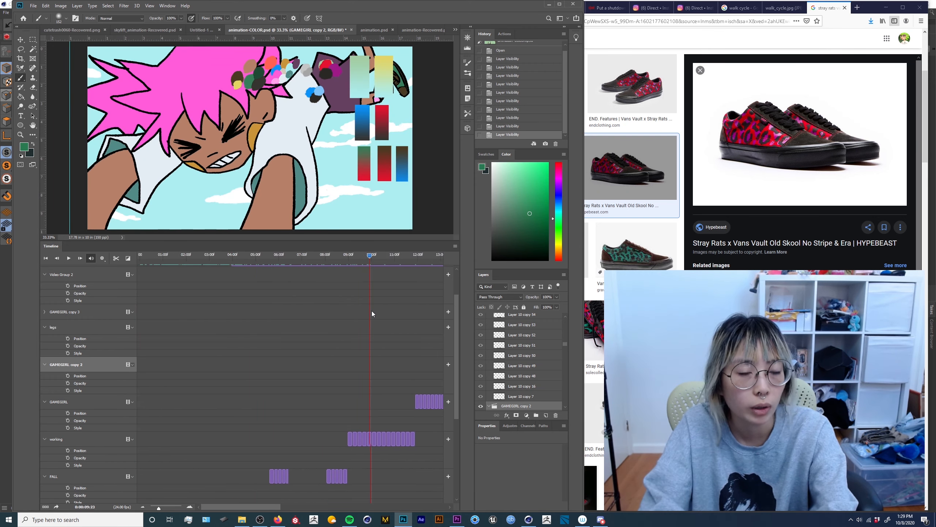
left_click_drag(457, 303, 463, 358)
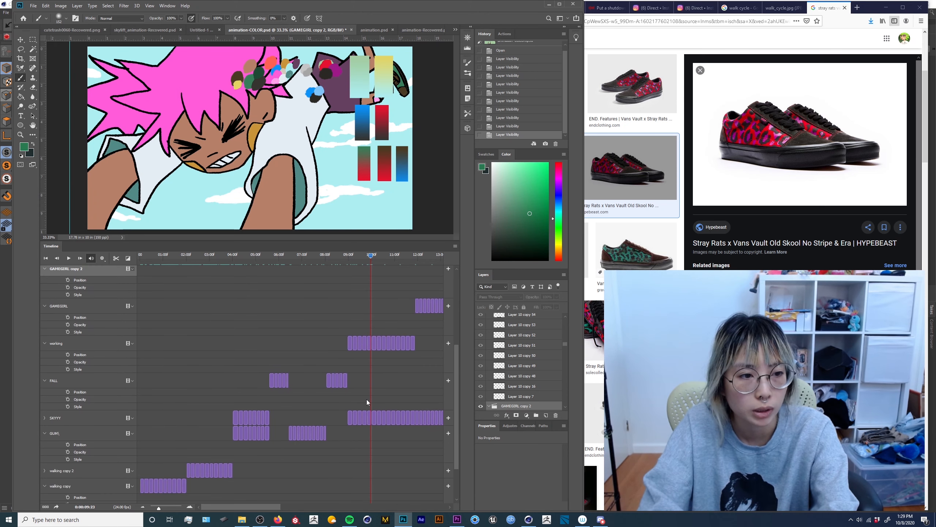
left_click(91, 422)
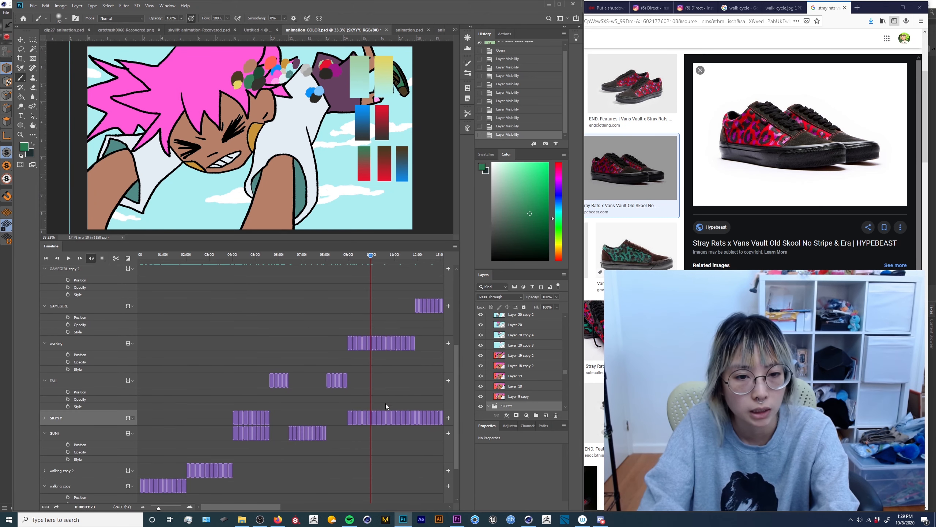
left_click(480, 406)
left_click(481, 406)
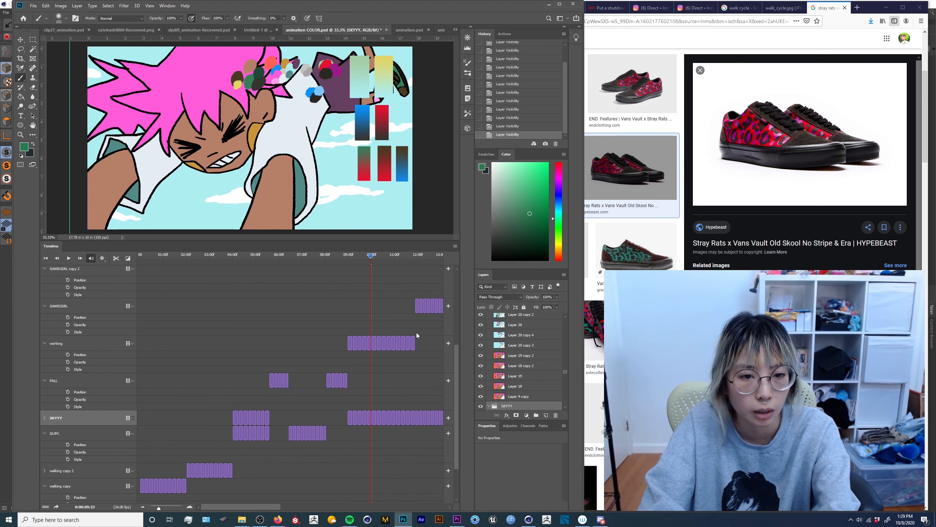
Collapse the working group and hide it
left_click_drag(565, 372, 564, 364)
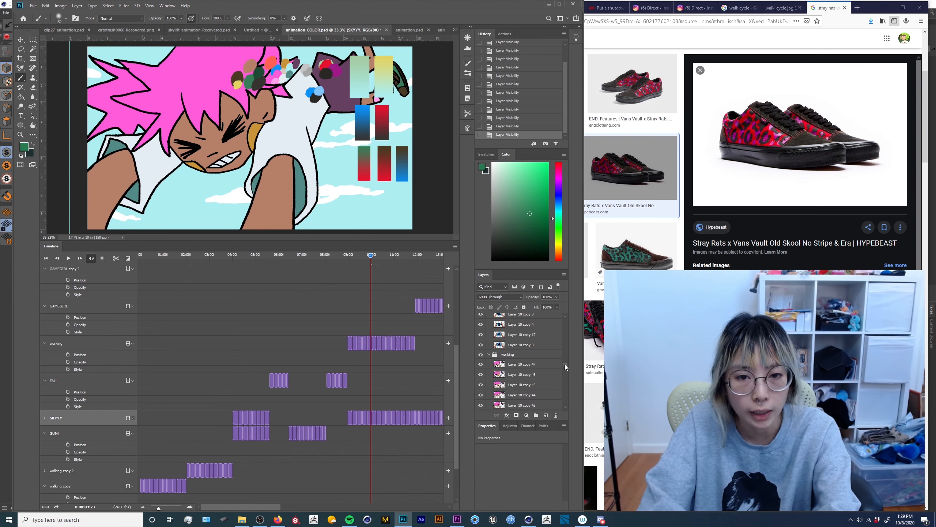
left_click(488, 365)
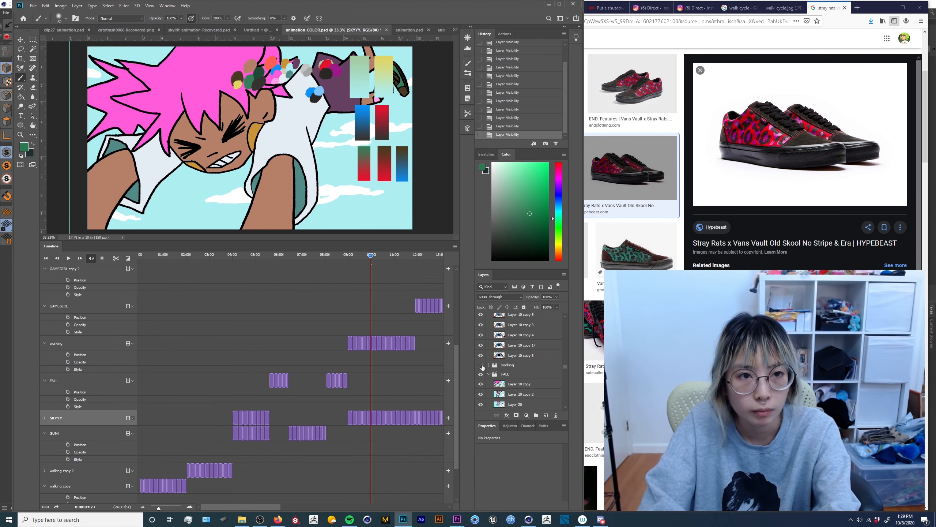
left_click(480, 365)
Scrub through the cloud background frames around 9:02 and return the playhead to the start of the animation
left_click_drag(372, 257, 342, 269)
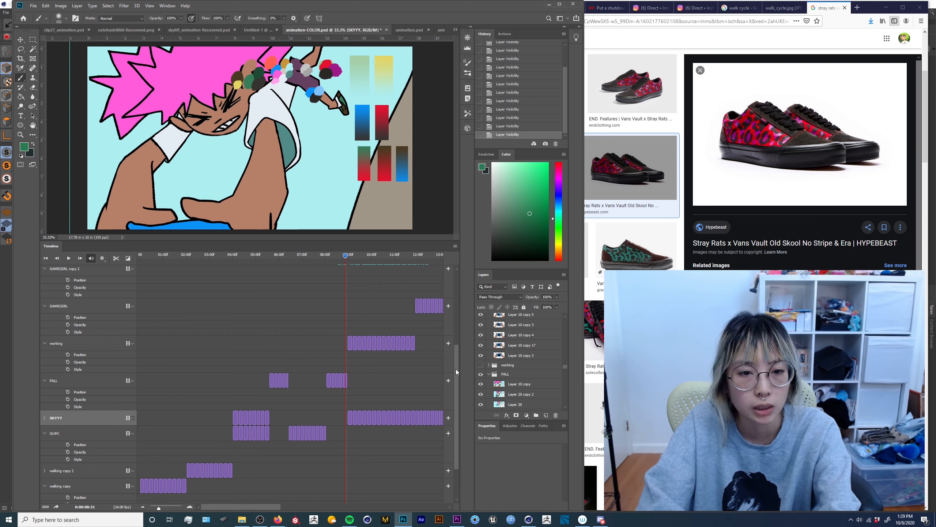
left_click(349, 418)
left_click_drag(351, 254, 357, 258)
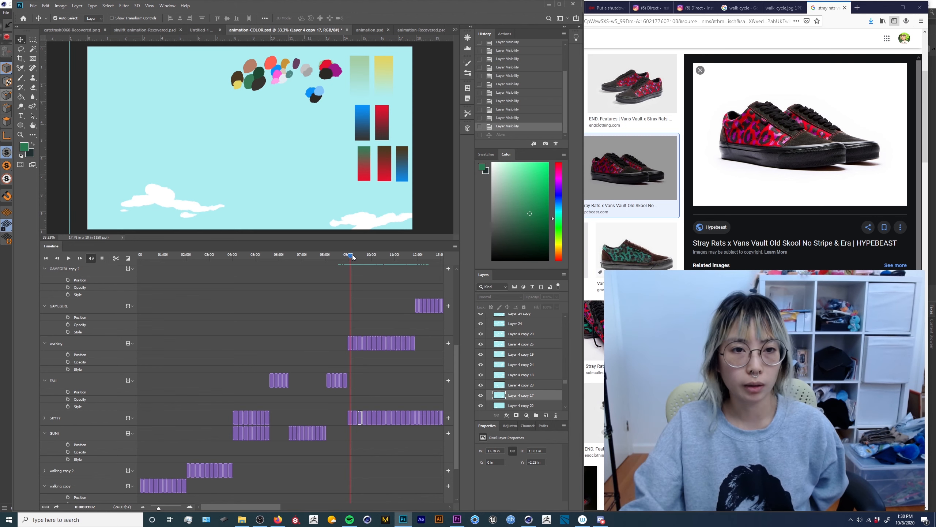
key("Home")
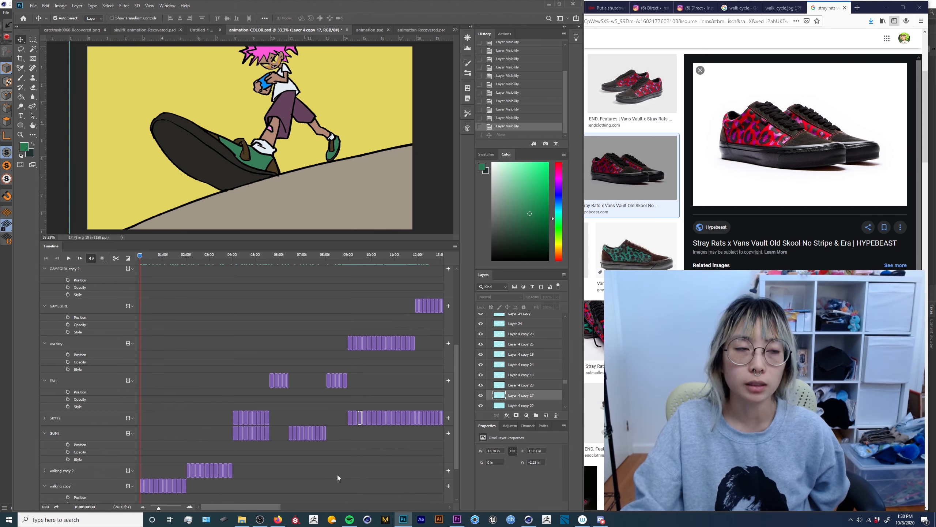